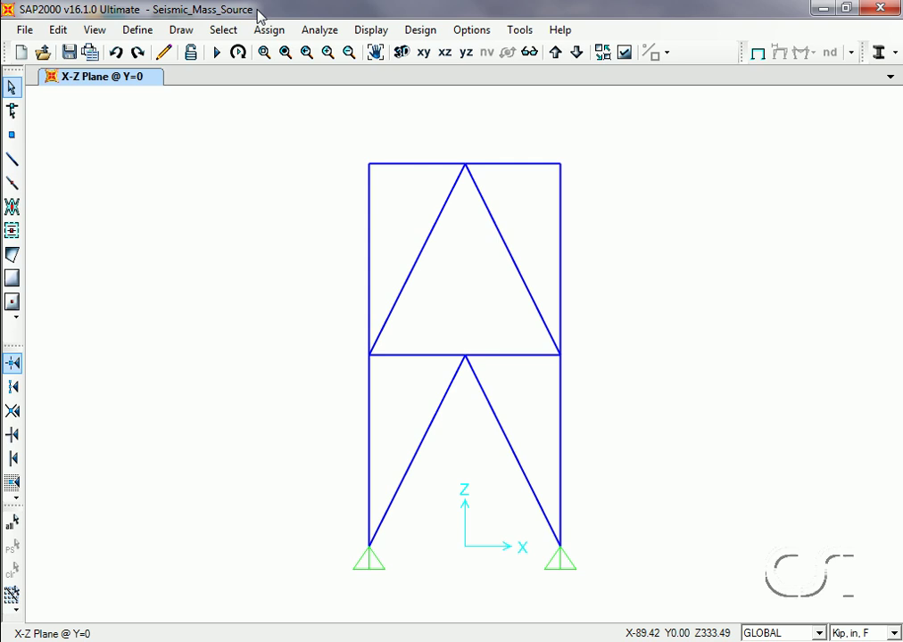
- Review the definition of the default mass source MSSSRC1 and accept it as is
{"action": "left_click", "coordinate": [149, 32]}
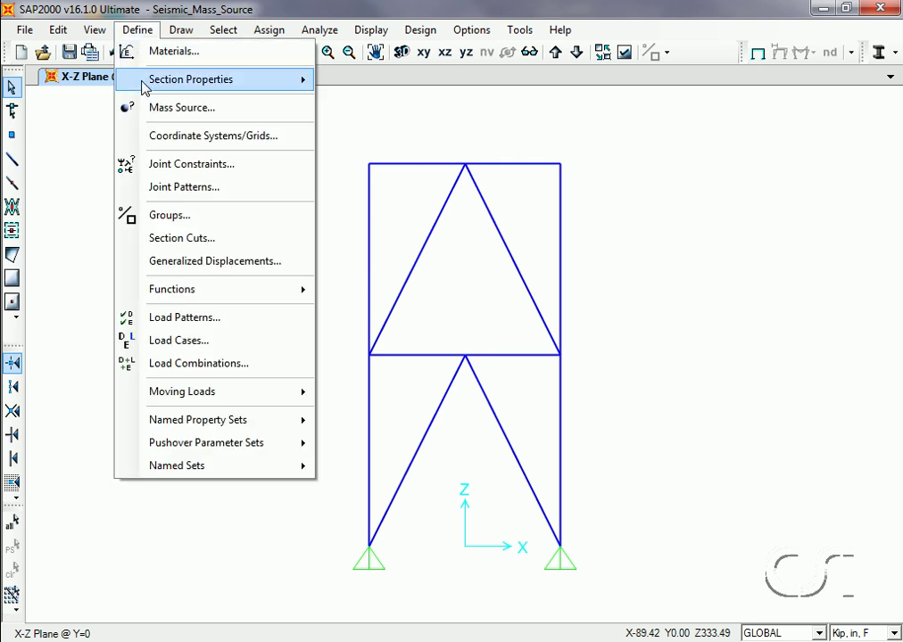
{"action": "left_click", "coordinate": [218, 118]}
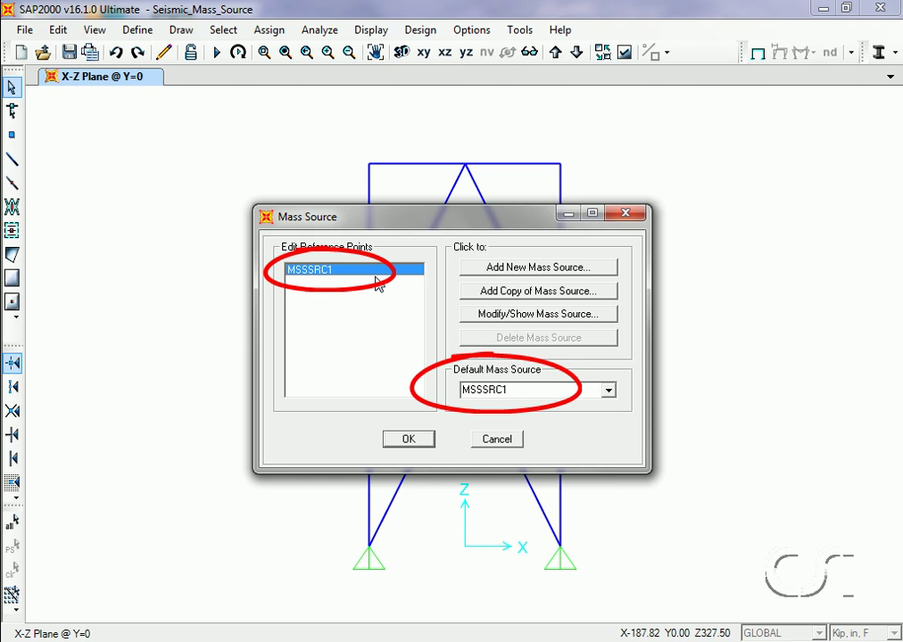
{"action": "left_click", "coordinate": [526, 317]}
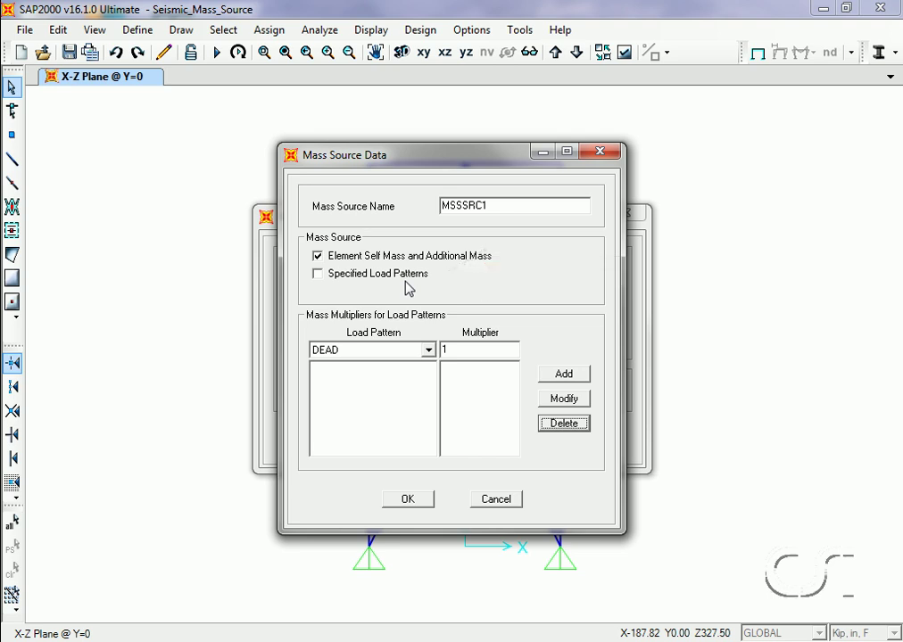
{"action": "left_click", "coordinate": [425, 499]}
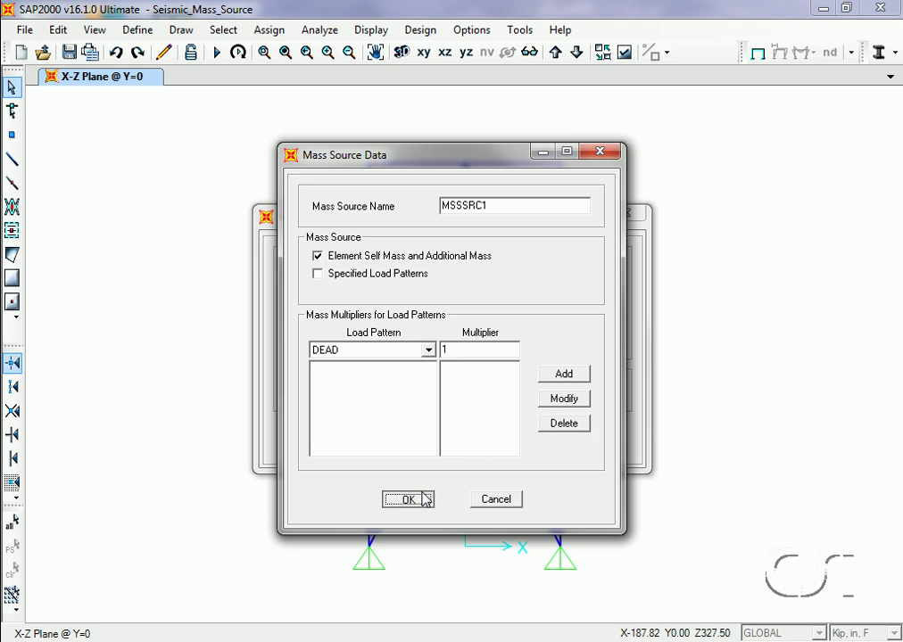
{"action": "left_click", "coordinate": [419, 443]}
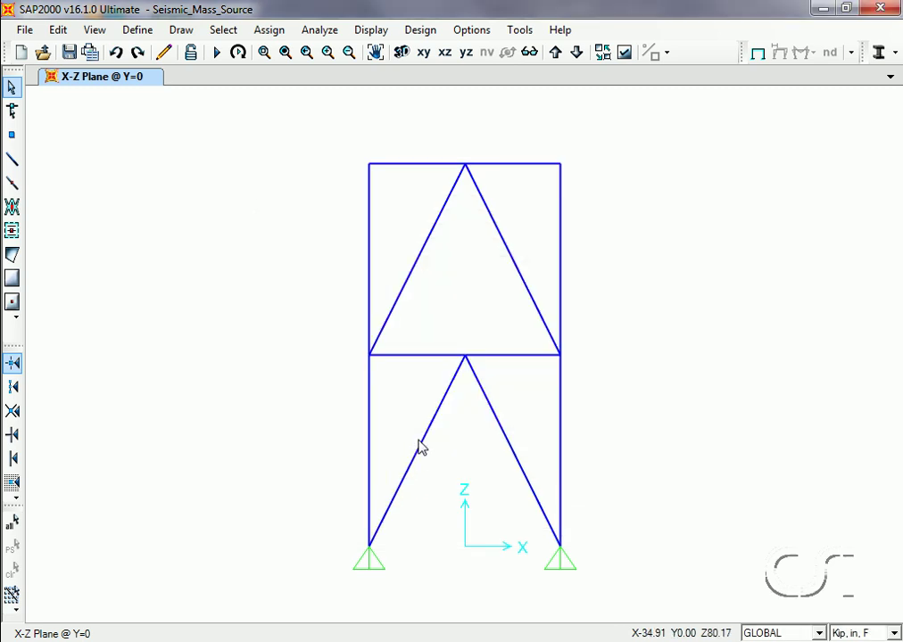
- Add a load pattern named Equipment_Empty of type OTHER with a self weight multiplier of 0
{"action": "left_click", "coordinate": [137, 32]}
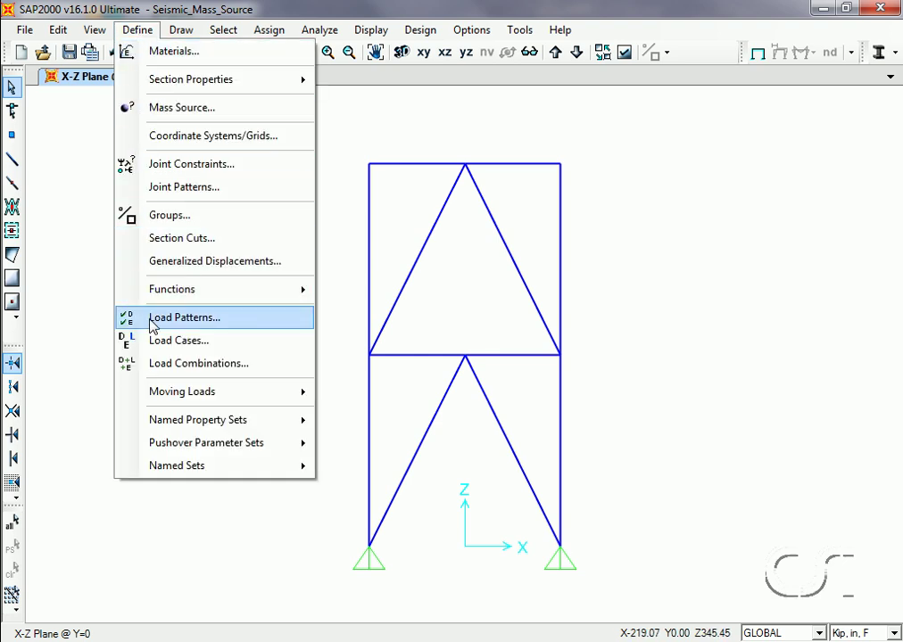
{"action": "left_click", "coordinate": [208, 323]}
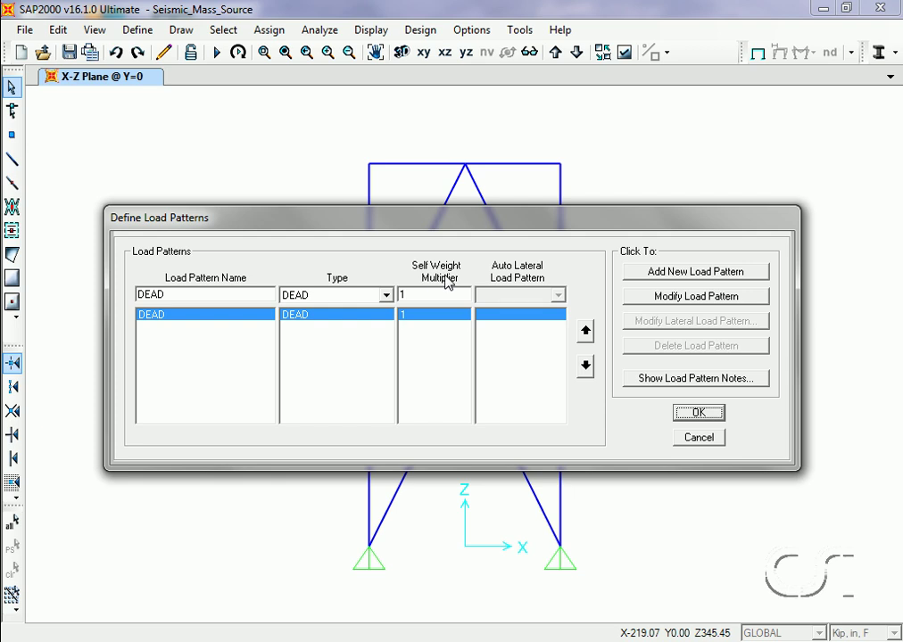
{"action": "double_click", "coordinate": [235, 292]}
{"action": "type", "text": "E"}
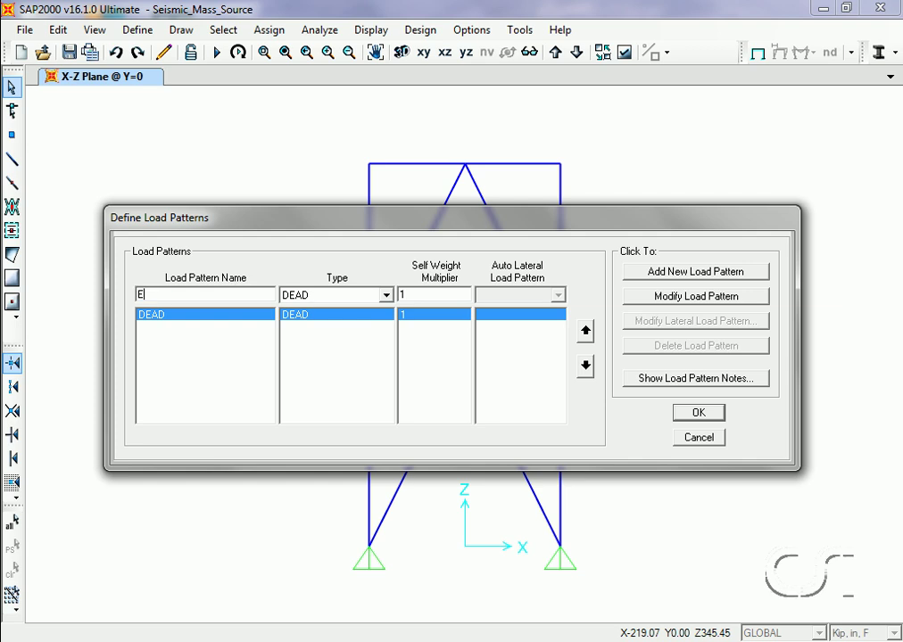
{"action": "type", "text": "quipment_Empty"}
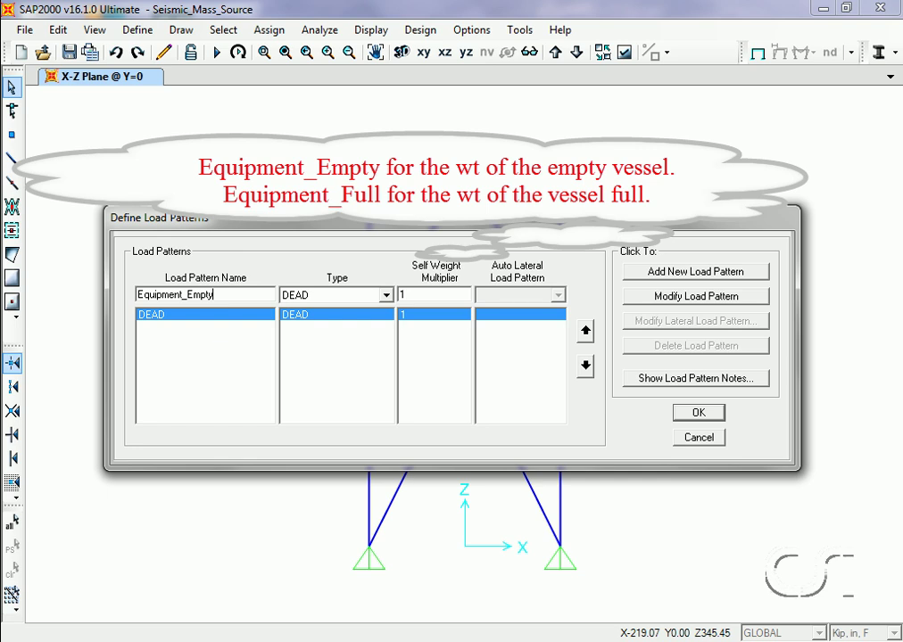
{"action": "left_click", "coordinate": [348, 303]}
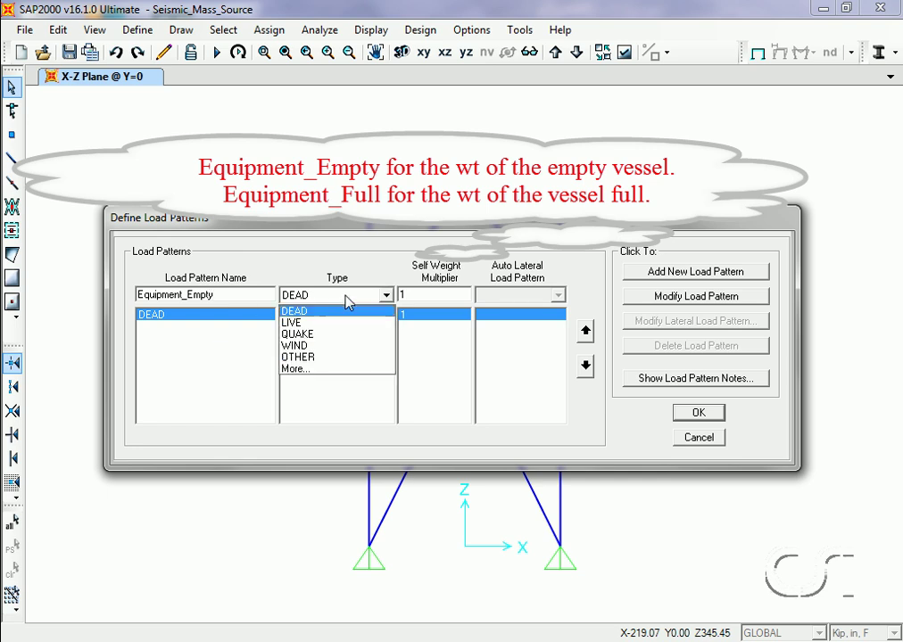
{"action": "left_click", "coordinate": [325, 359]}
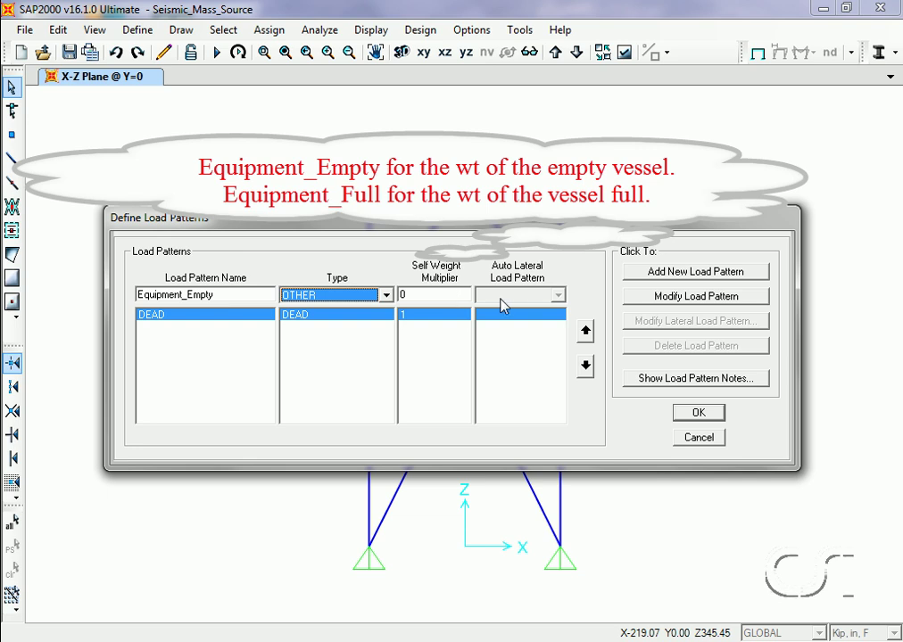
{"action": "left_click", "coordinate": [705, 273]}
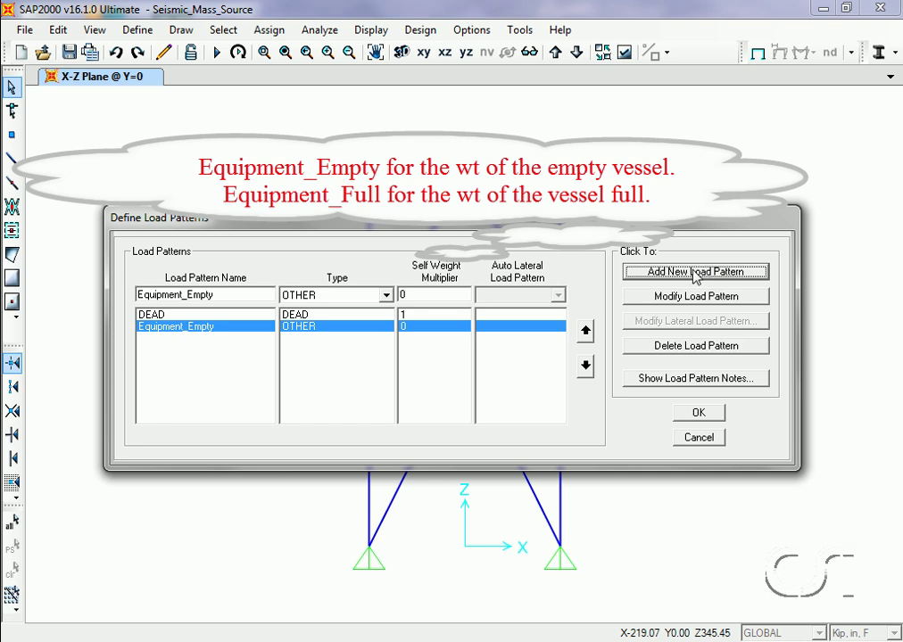
- Add another load pattern of type OTHER named Equipment_Full
{"action": "double_click", "coordinate": [223, 294]}
{"action": "left_click_drag", "start_coordinate": [223, 294], "coordinate": [189, 299]}
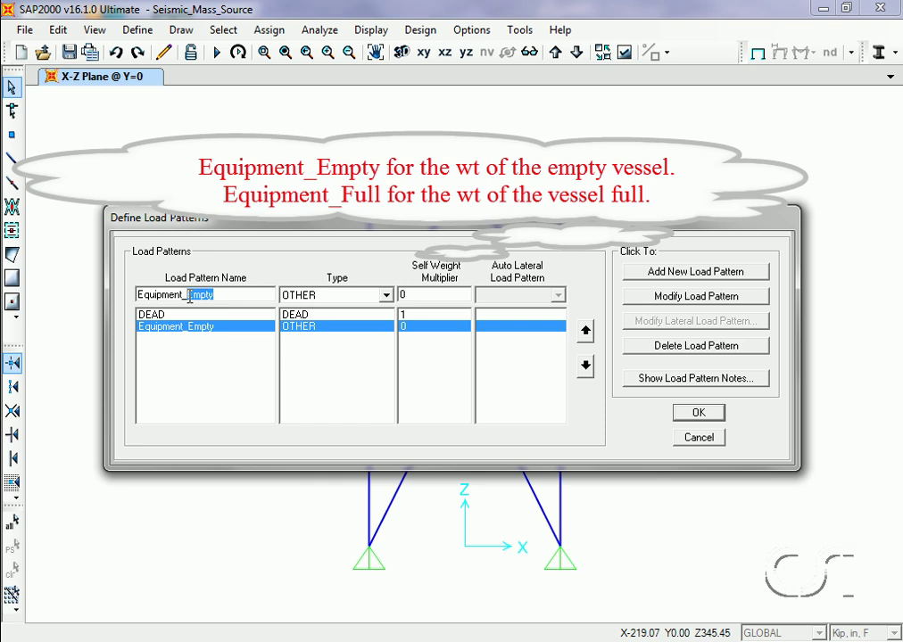
{"action": "type", "text": "Full"}
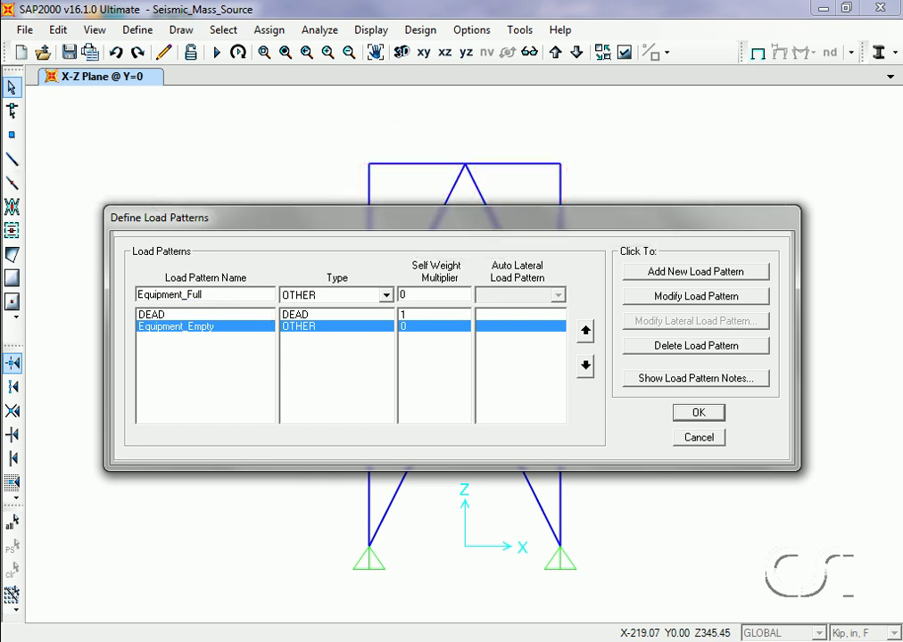
{"action": "left_click", "coordinate": [679, 273]}
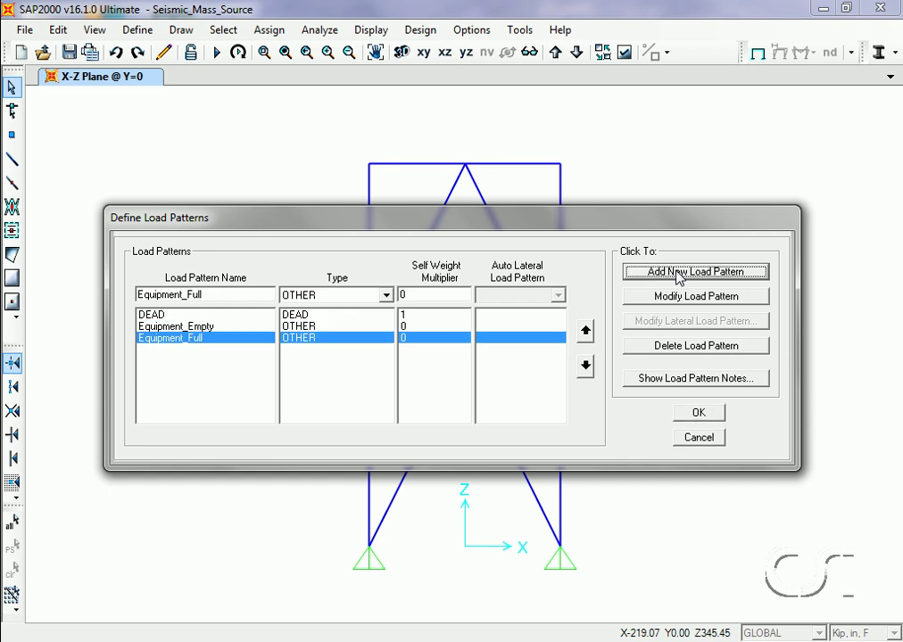
- Add a QUAKE load pattern named Quake_Empty with the IBC 2006 auto lateral load, and review its seismic parameters
{"action": "double_click", "coordinate": [231, 293]}
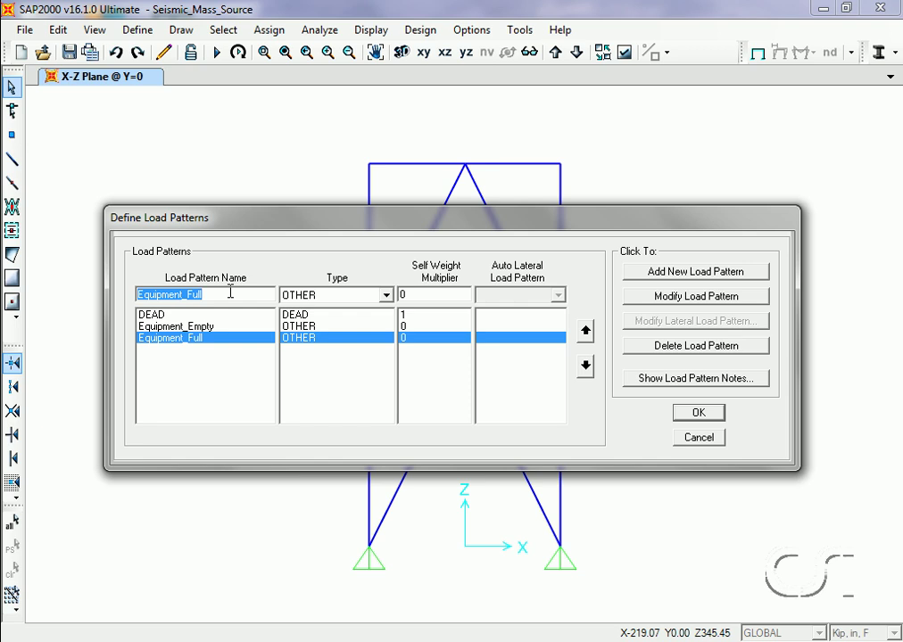
{"action": "type", "text": "Q"}
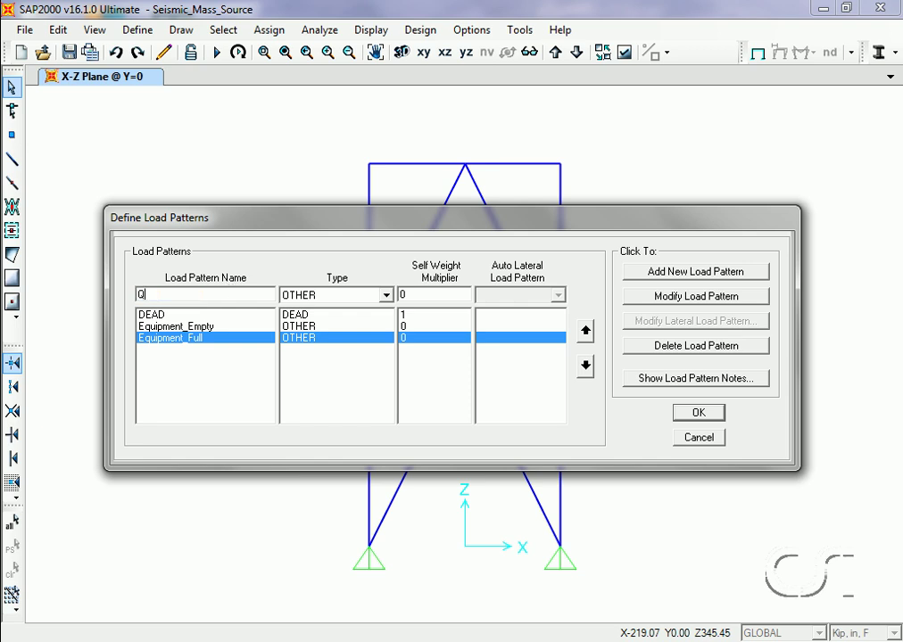
{"action": "type", "text": "uake_Empty"}
{"action": "left_click", "coordinate": [310, 298]}
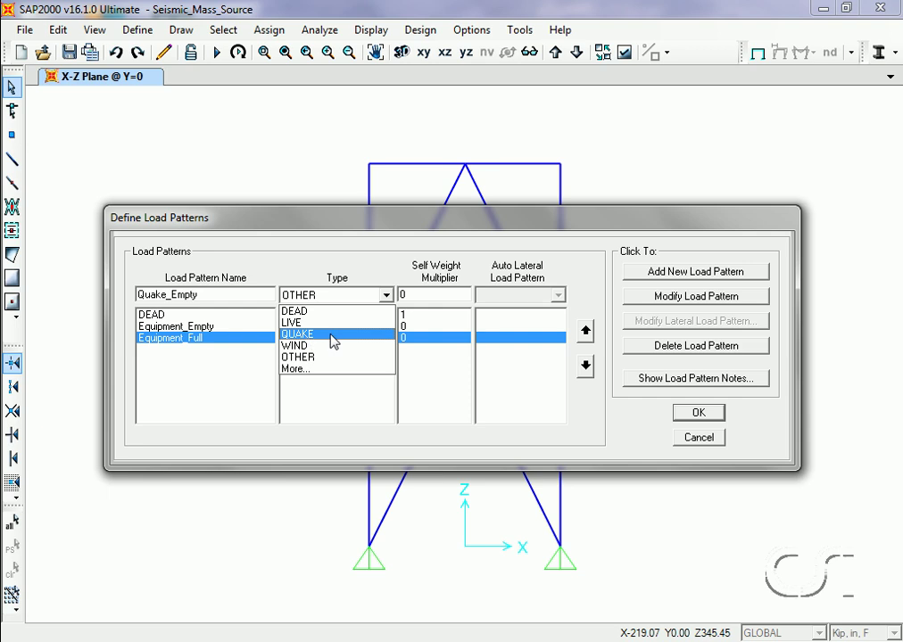
{"action": "left_click", "coordinate": [327, 334]}
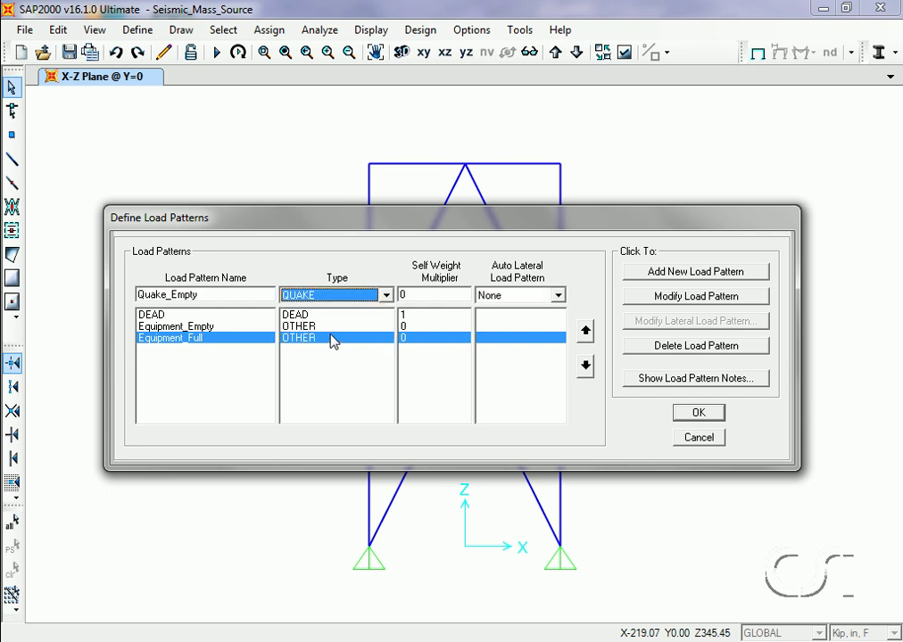
{"action": "left_click", "coordinate": [516, 297]}
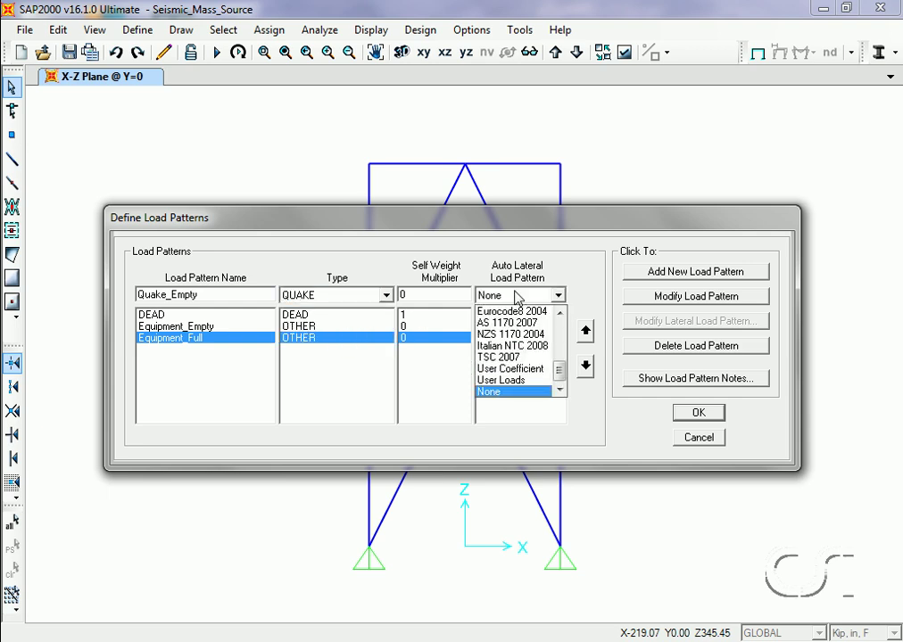
{"action": "left_click_drag", "start_coordinate": [560, 368], "coordinate": [562, 335]}
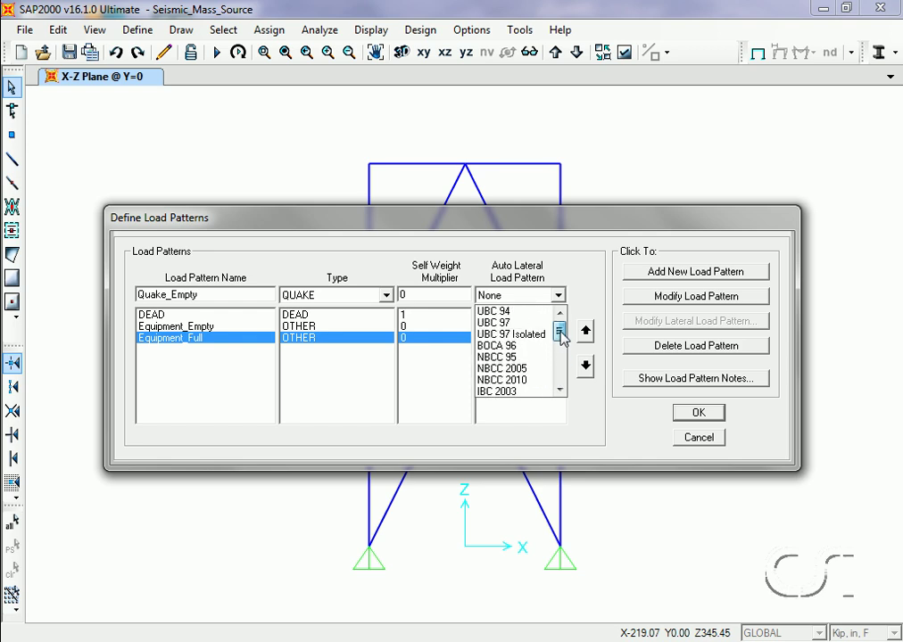
{"action": "scroll", "coordinate": [562, 337], "scroll_direction": "down", "scroll_amount": 2}
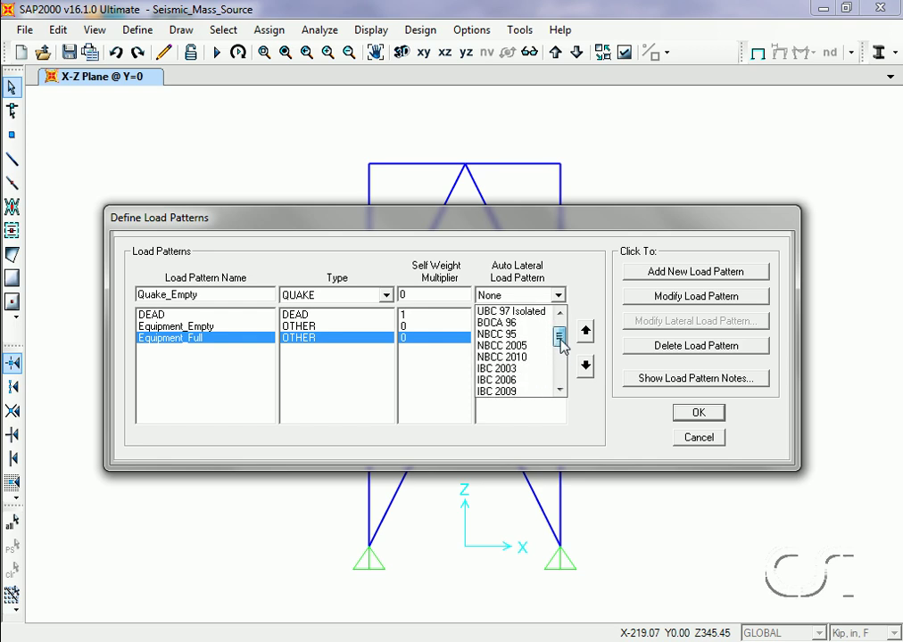
{"action": "left_click", "coordinate": [522, 382]}
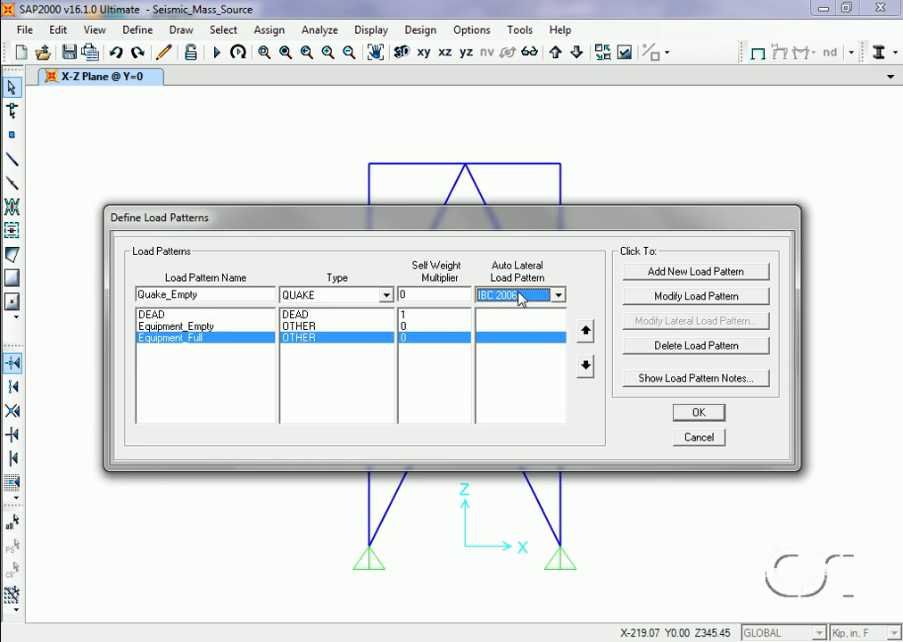
{"action": "left_click", "coordinate": [730, 277]}
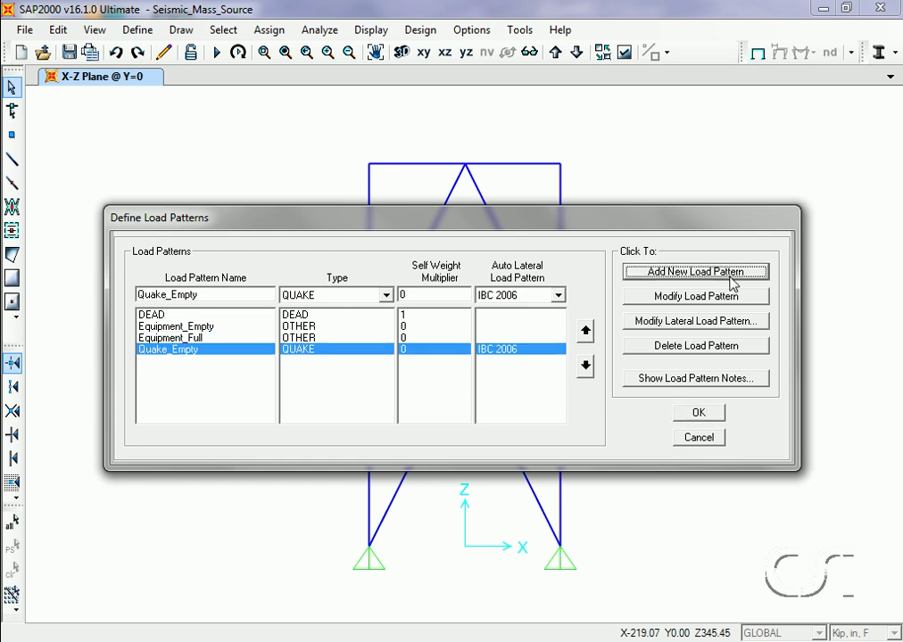
{"action": "left_click", "coordinate": [724, 326]}
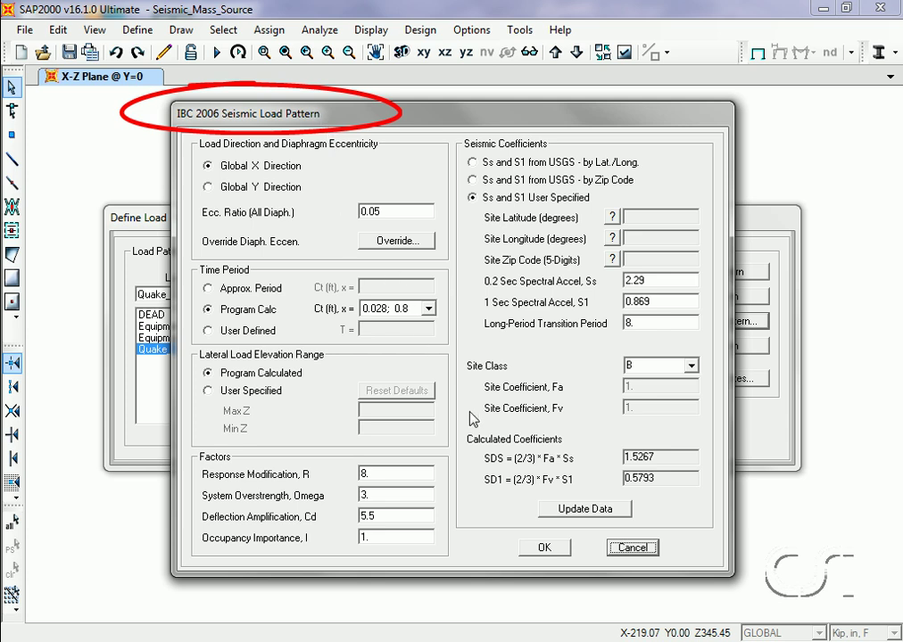
{"action": "left_click", "coordinate": [622, 547]}
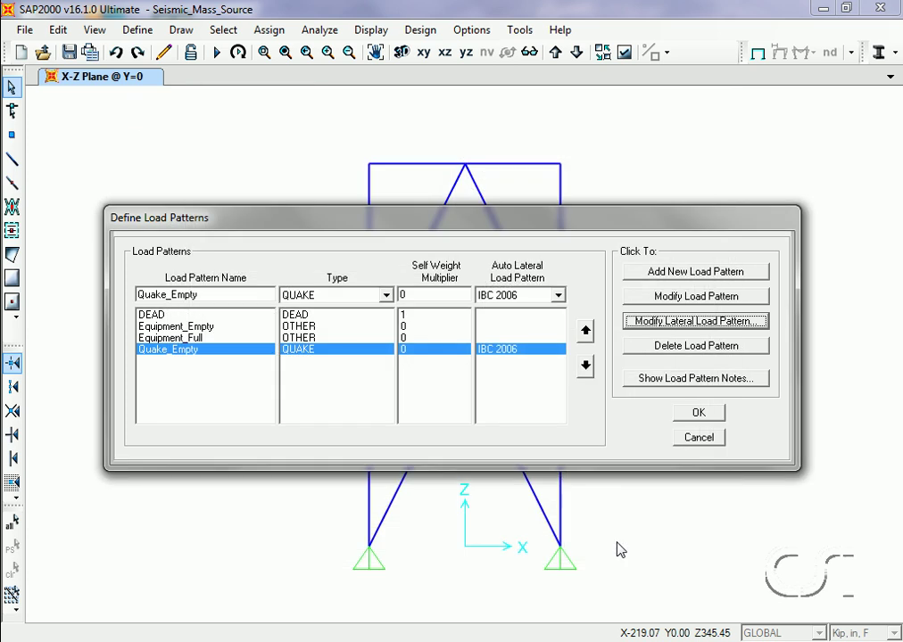
- Add a second IBC 2006 QUAKE load pattern named Quake_Full and accept the load pattern definitions
{"action": "double_click", "coordinate": [226, 296]}
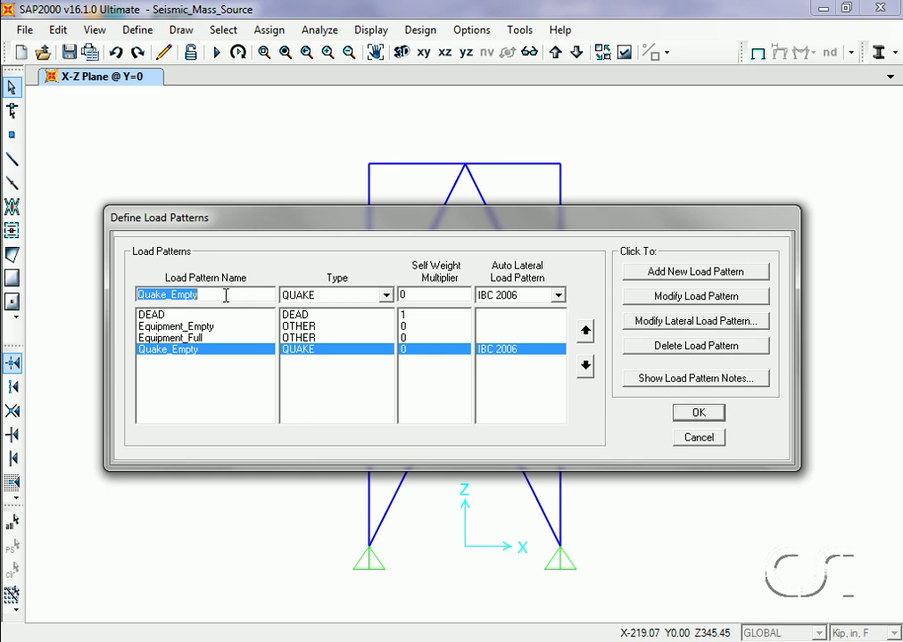
{"action": "left_click", "coordinate": [198, 295]}
{"action": "left_click_drag", "start_coordinate": [199, 295], "coordinate": [171, 296]}
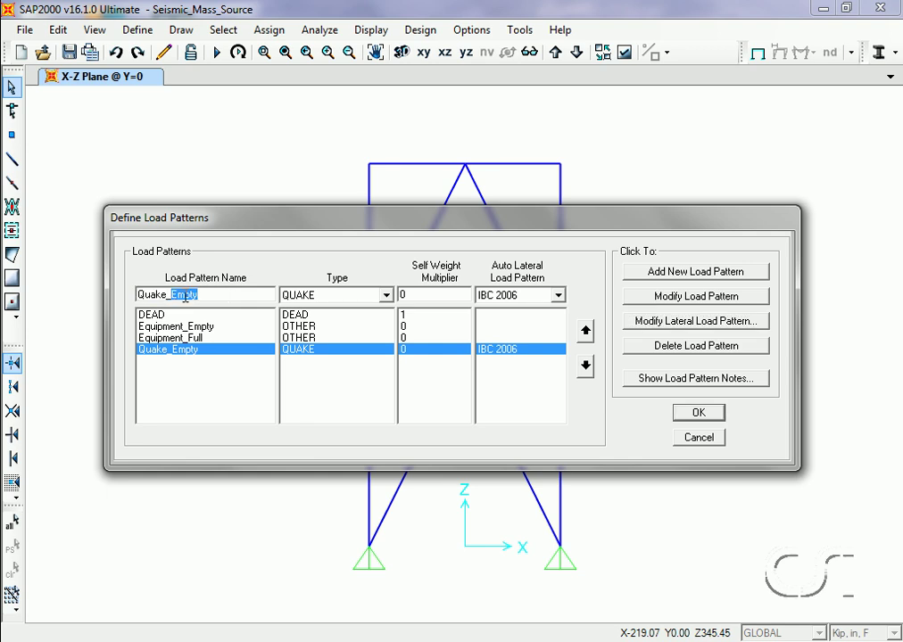
{"action": "type", "text": "Full"}
{"action": "left_click", "coordinate": [673, 276]}
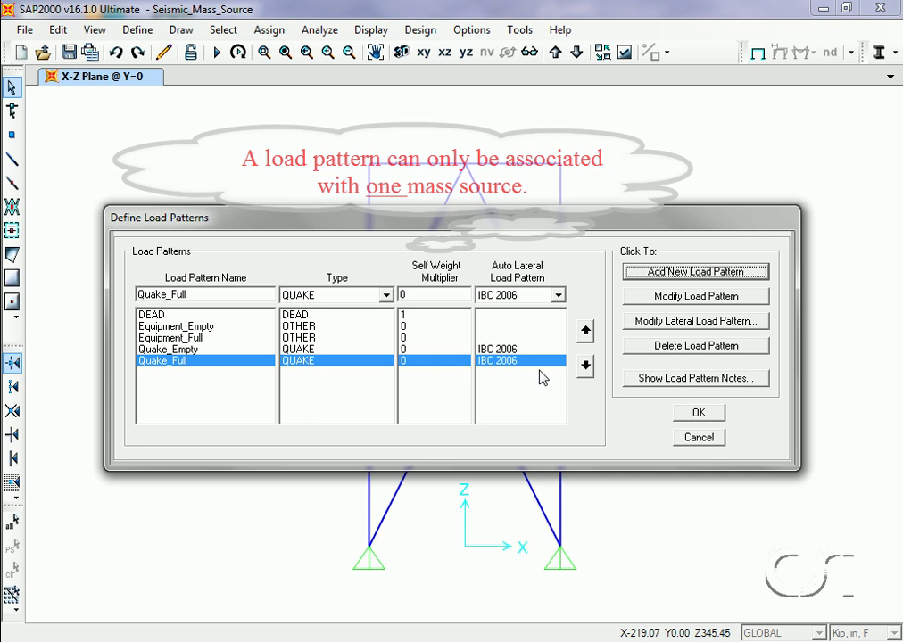
{"action": "left_click", "coordinate": [695, 414]}
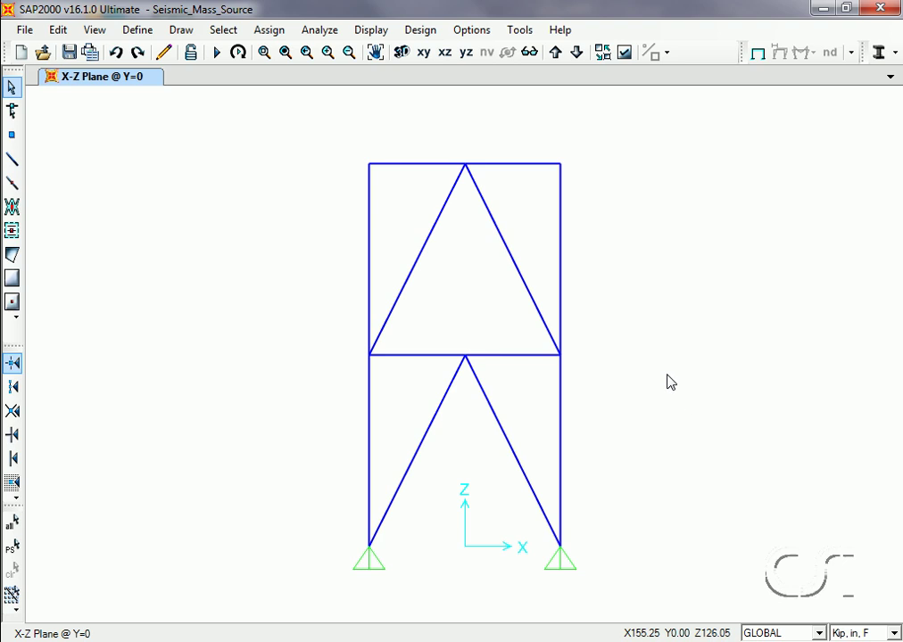
- Assign a uniform gravity load of 1 kip/in to the two top beam frames under the Equipment_Empty load pattern
{"action": "left_click_drag", "start_coordinate": [379, 143], "coordinate": [379, 189]}
{"action": "left_click_drag", "start_coordinate": [514, 165], "coordinate": [502, 175]}
{"action": "left_click", "coordinate": [271, 31]}
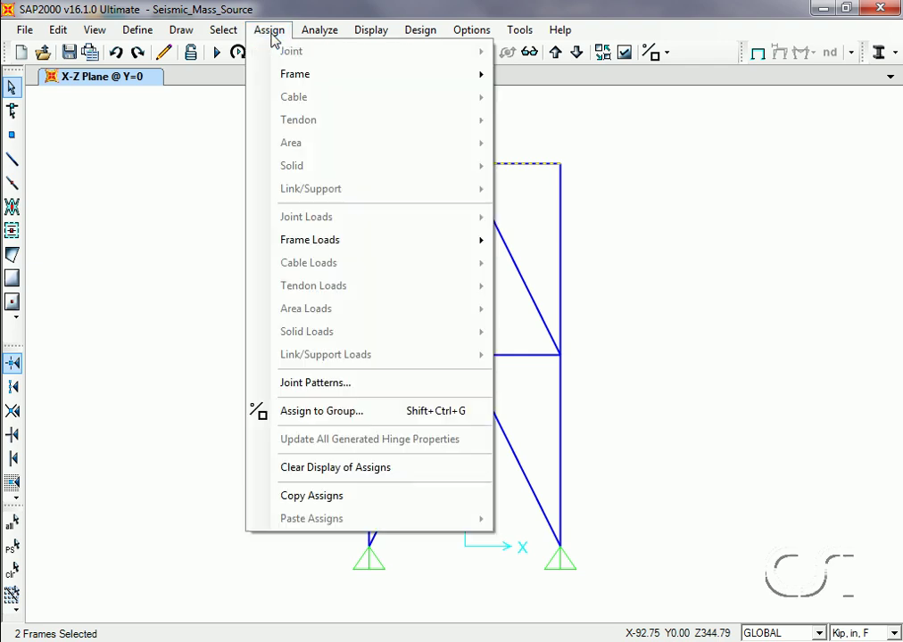
{"action": "mouse_move", "coordinate": [318, 240]}
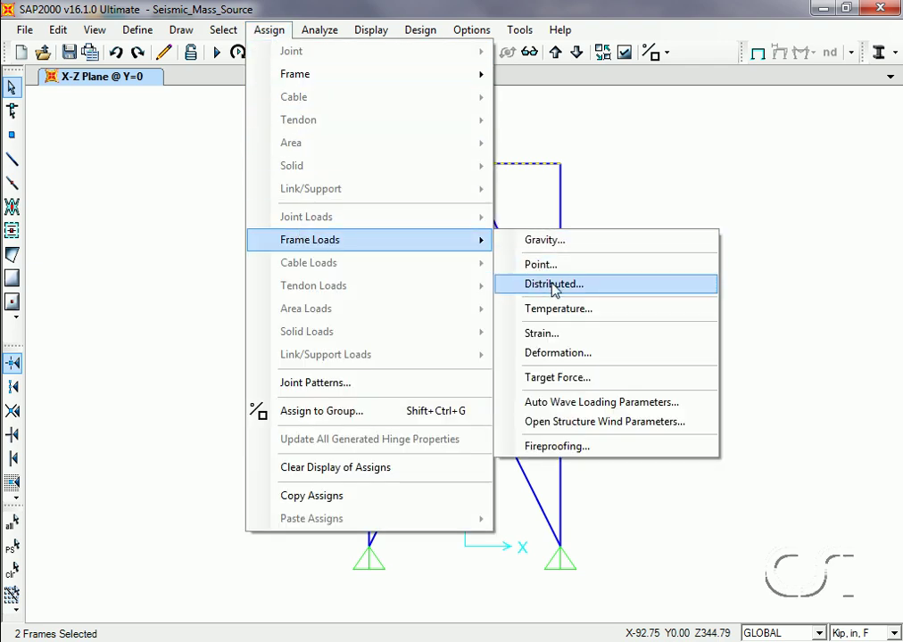
{"action": "left_click", "coordinate": [584, 285]}
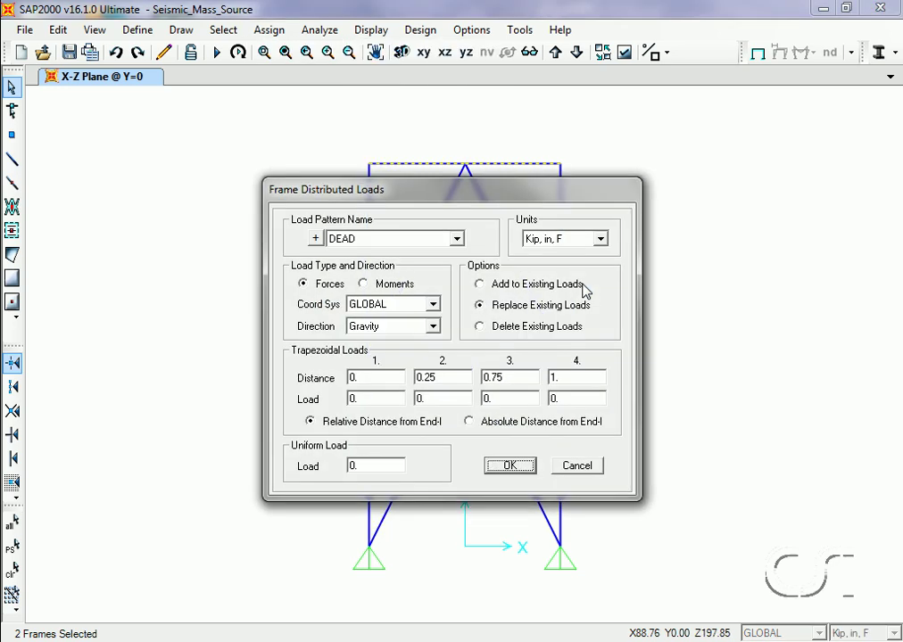
{"action": "left_click", "coordinate": [456, 239]}
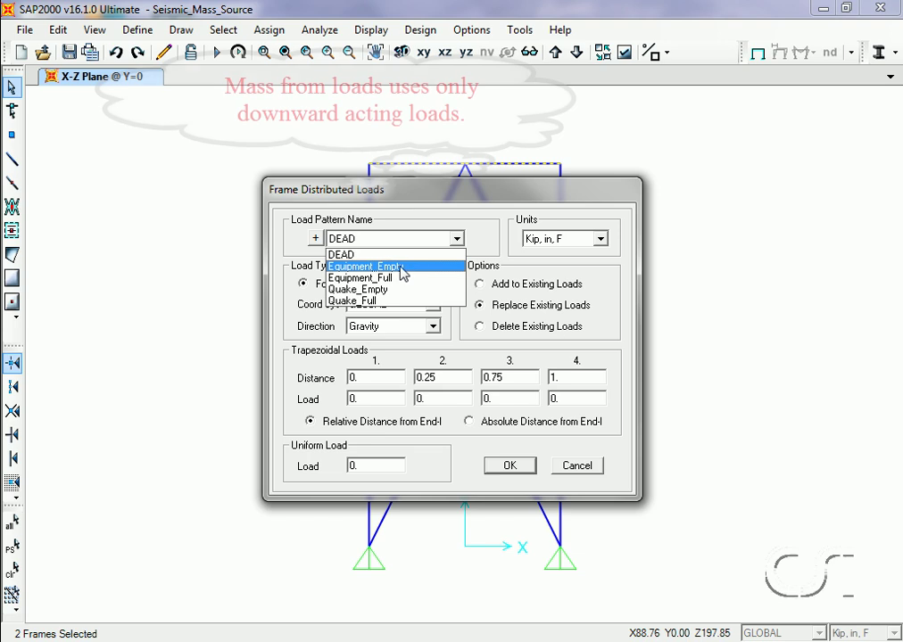
{"action": "left_click", "coordinate": [406, 266]}
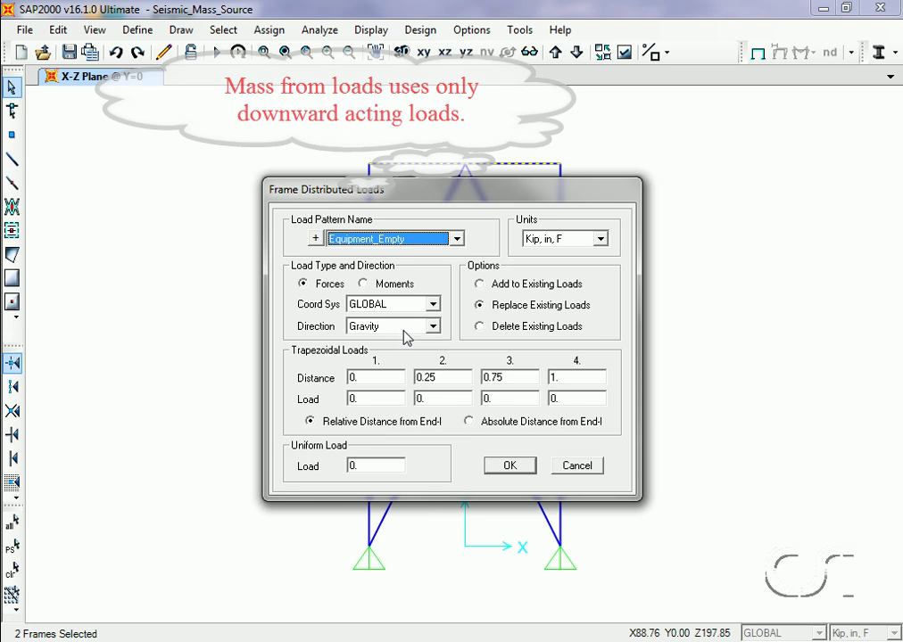
{"action": "left_click", "coordinate": [372, 465]}
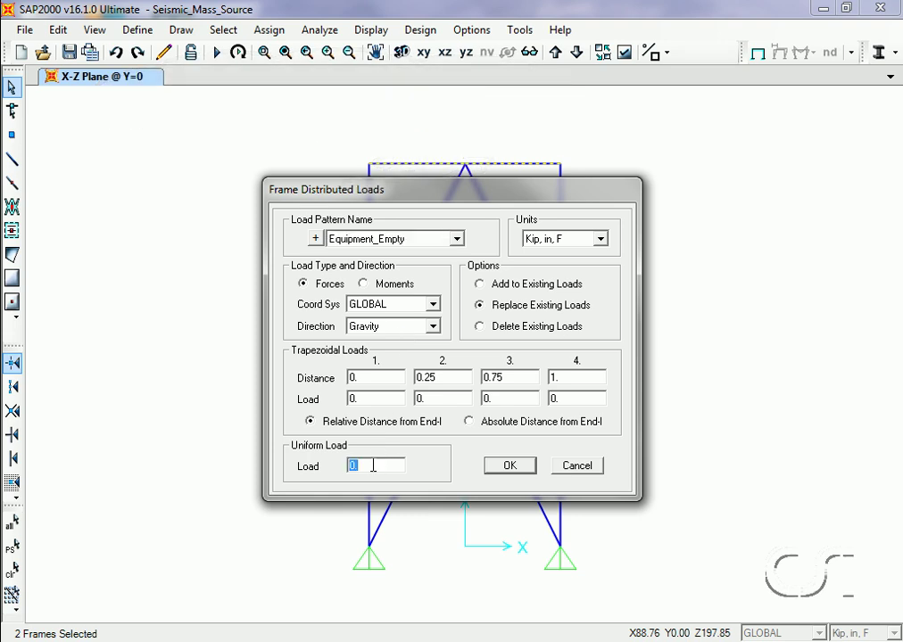
{"action": "type", "text": "1"}
{"action": "left_click", "coordinate": [524, 469]}
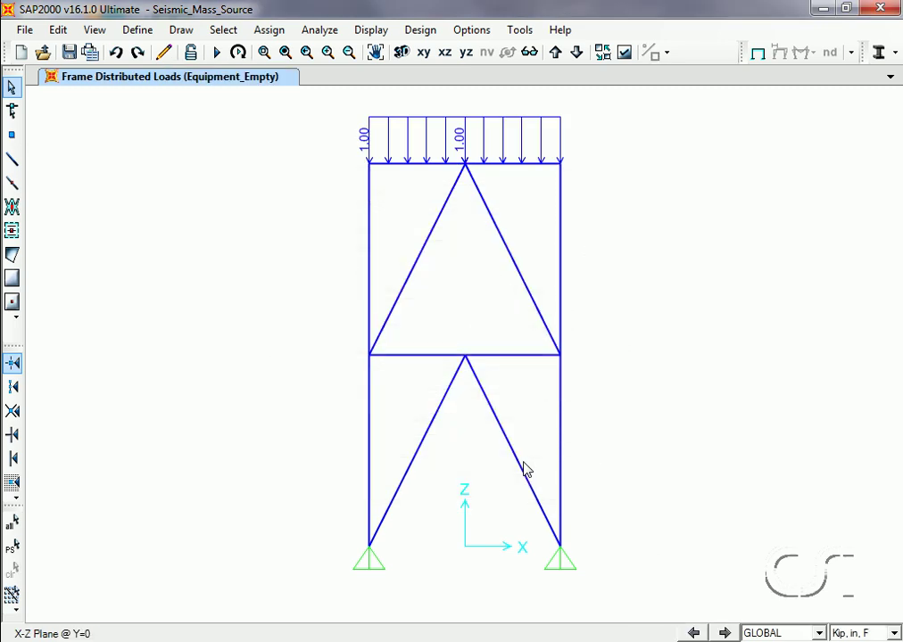
- Reselect the two top beam frames and assign them a uniform gravity load of 2 kip/in under the Equipment_Full load pattern
{"action": "left_click", "coordinate": [14, 549]}
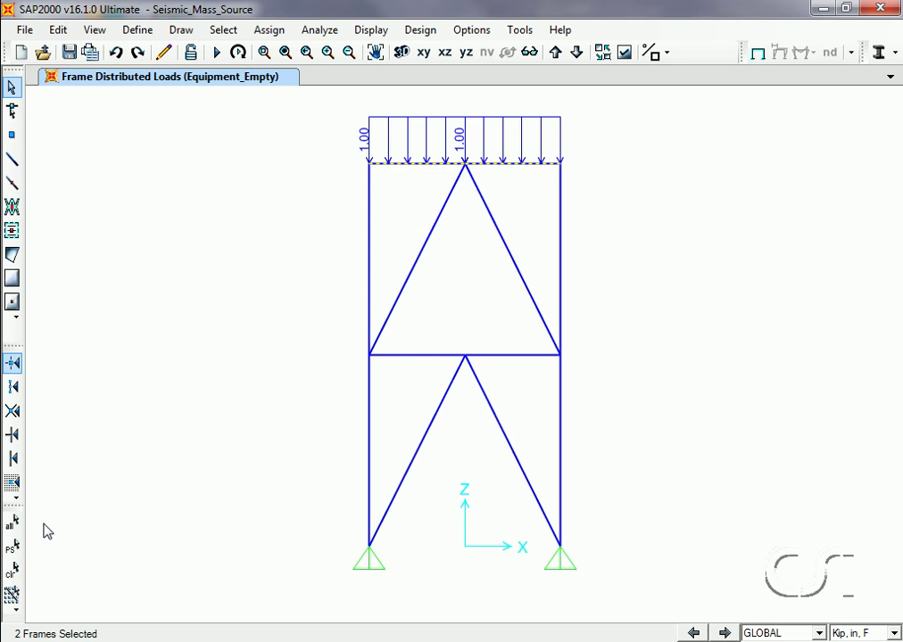
{"action": "left_click", "coordinate": [270, 30]}
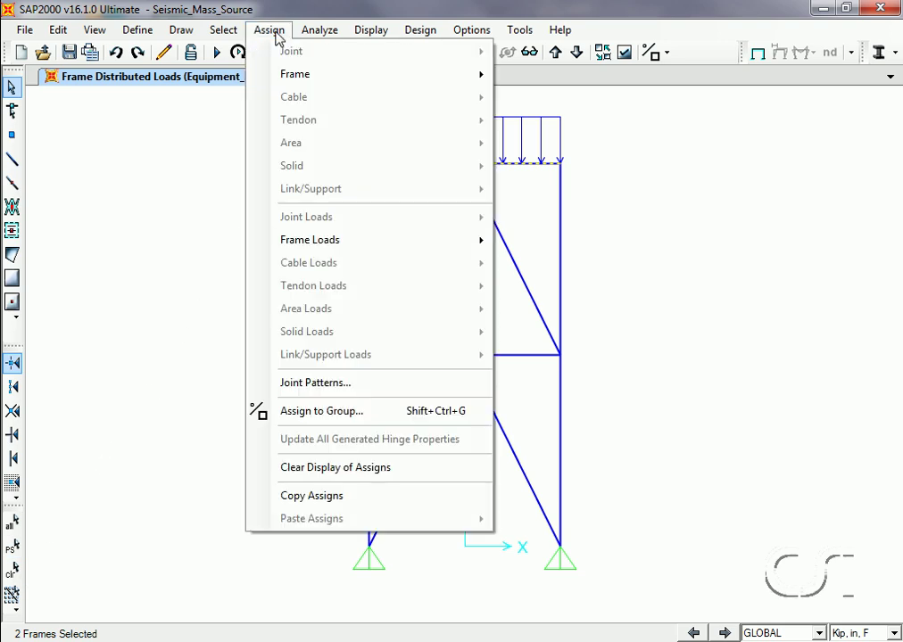
{"action": "mouse_move", "coordinate": [314, 244]}
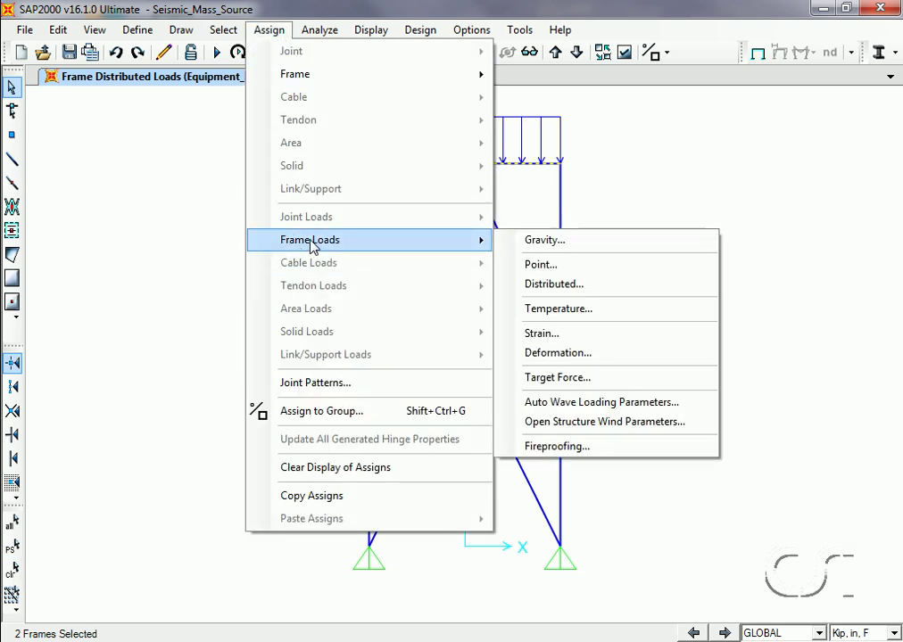
{"action": "left_click", "coordinate": [537, 285]}
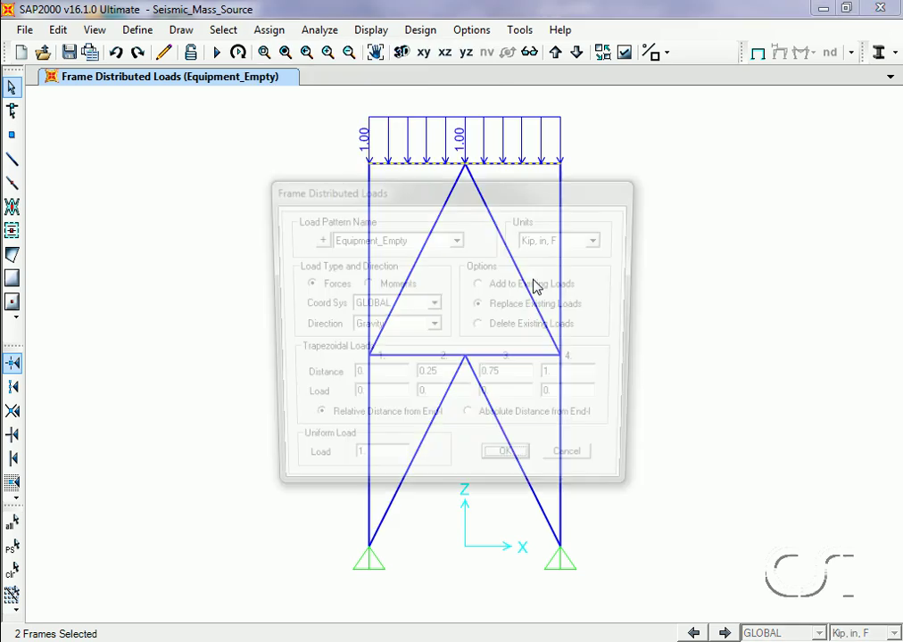
{"action": "left_click", "coordinate": [457, 243]}
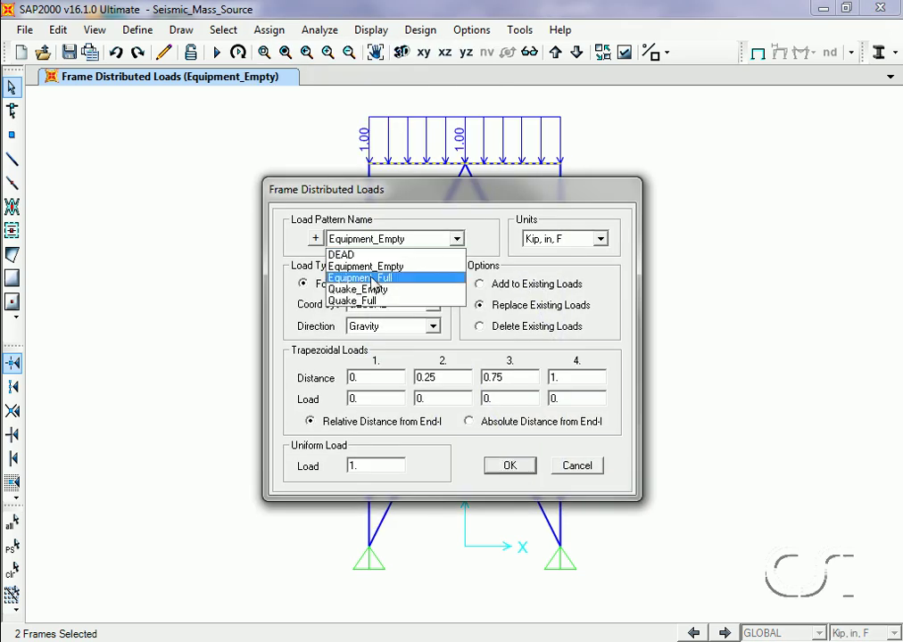
{"action": "left_click", "coordinate": [398, 279]}
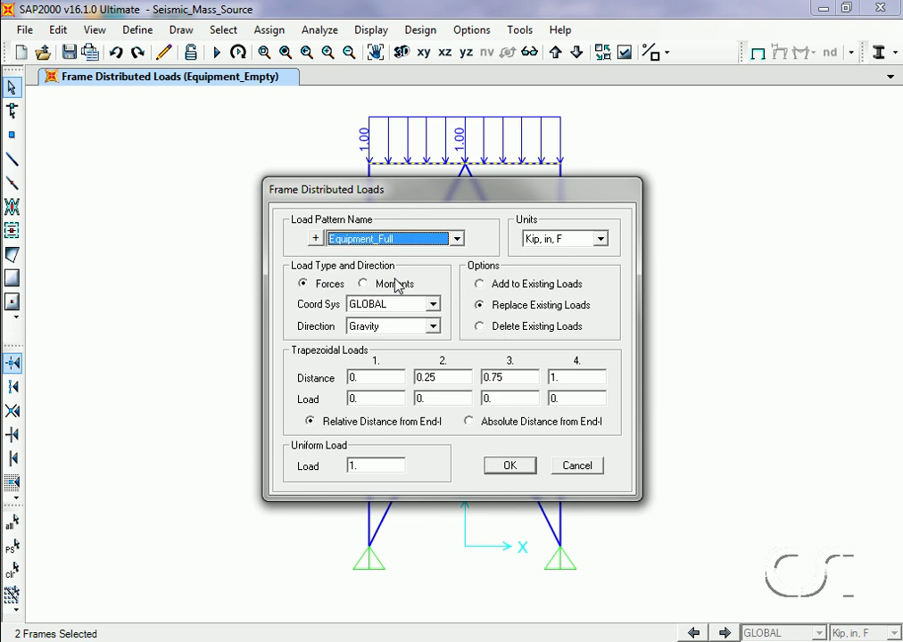
{"action": "double_click", "coordinate": [369, 464]}
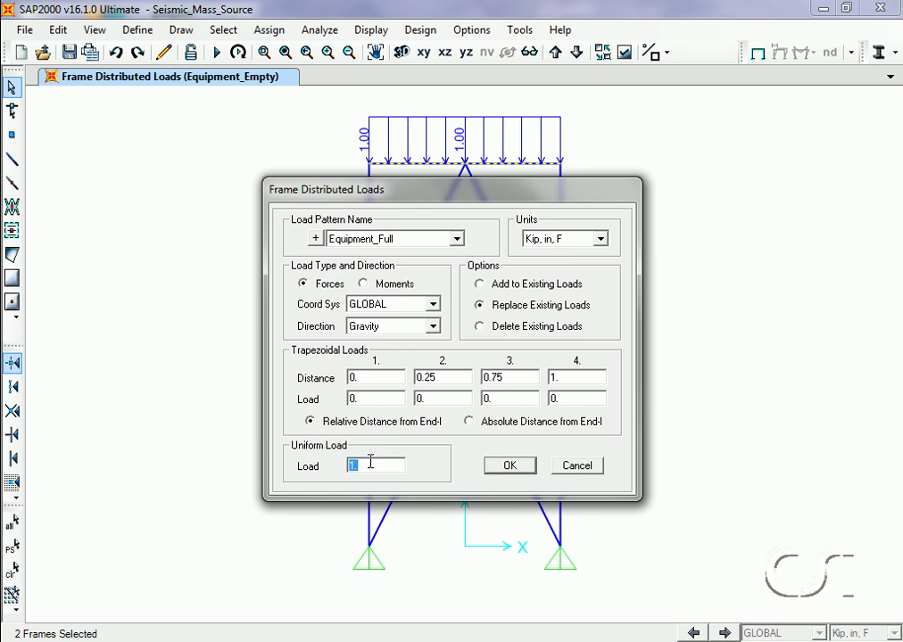
{"action": "type", "text": "2"}
{"action": "left_click", "coordinate": [510, 467]}
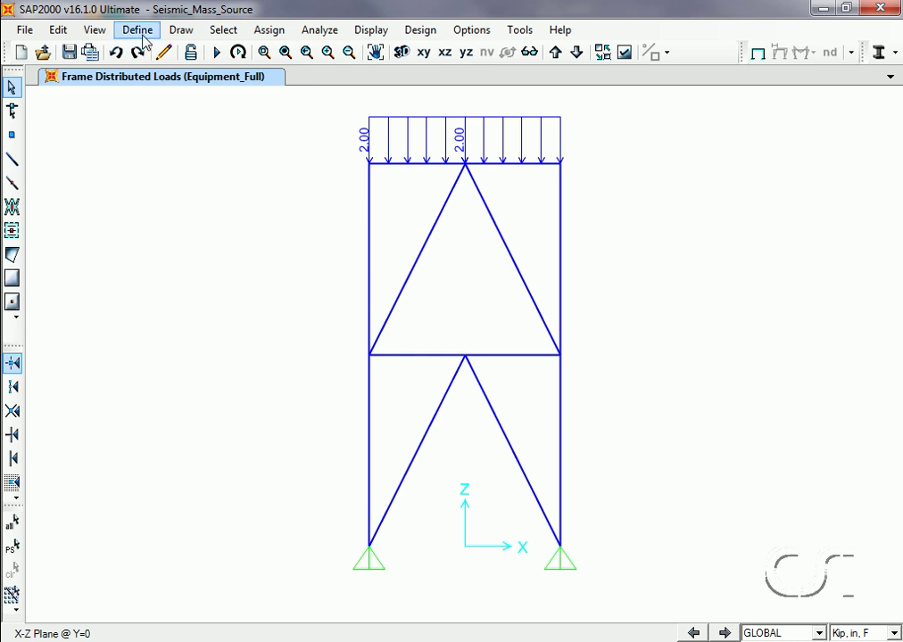
- Add a mass source named Vessel_Empty that combines element self mass with the Equipment_Empty load pattern at a multiplier of 1
{"action": "left_click", "coordinate": [119, 29]}
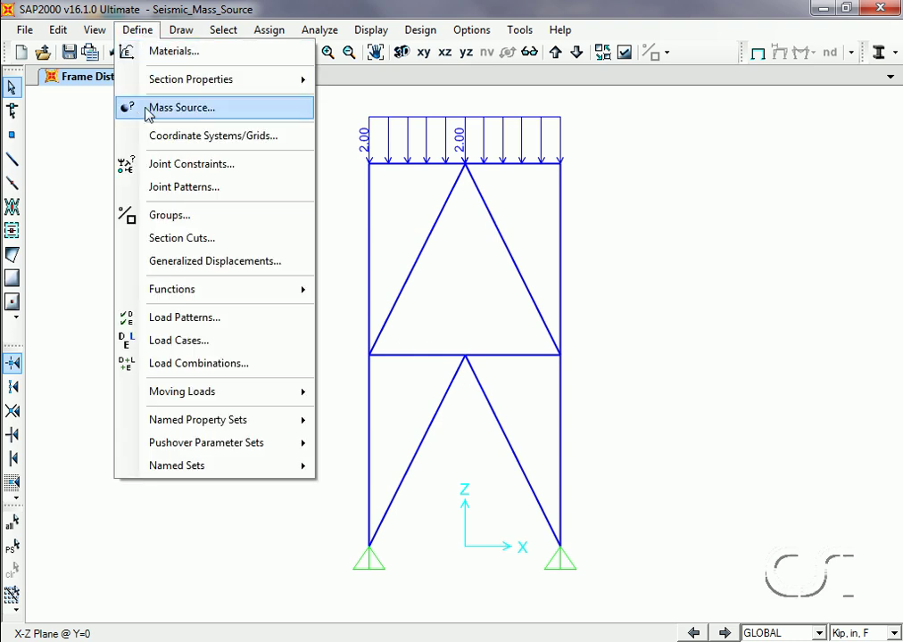
{"action": "left_click", "coordinate": [202, 122]}
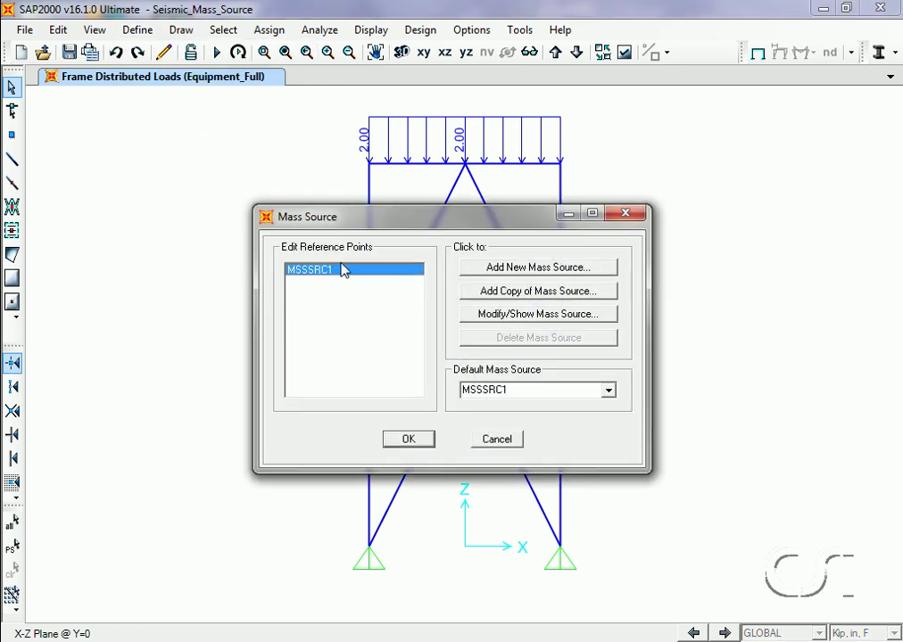
{"action": "left_click", "coordinate": [522, 269]}
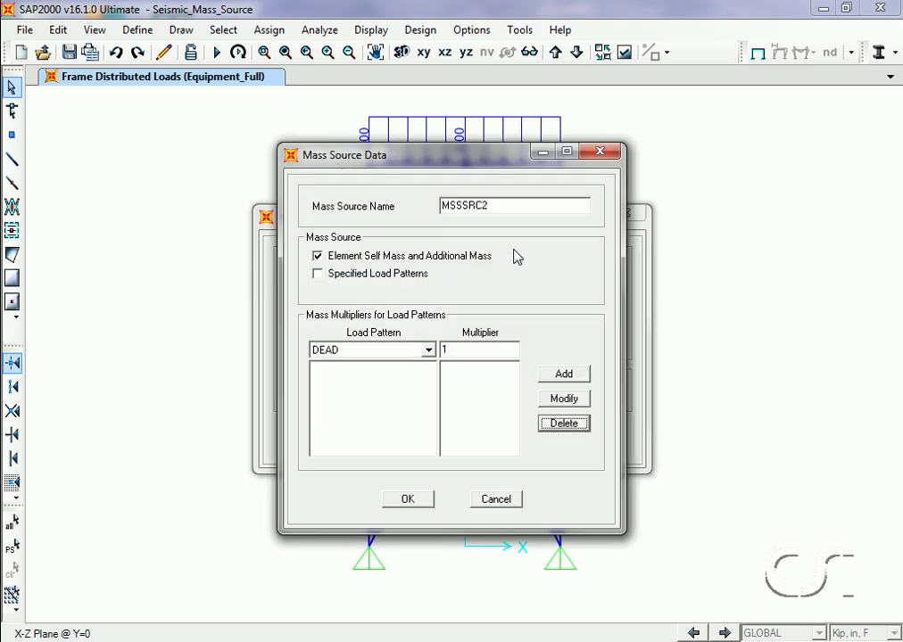
{"action": "double_click", "coordinate": [496, 205]}
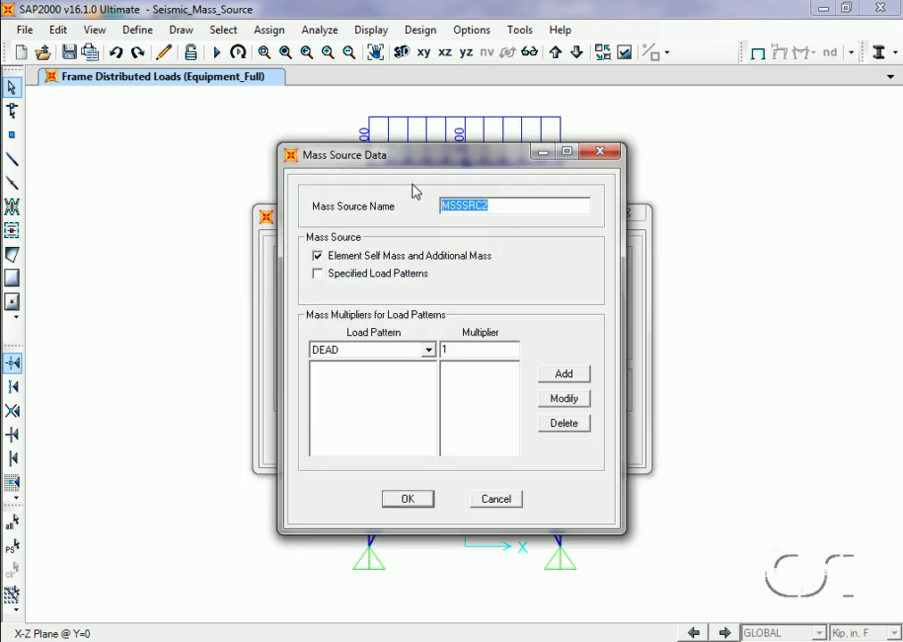
{"action": "type", "text": "Vess"}
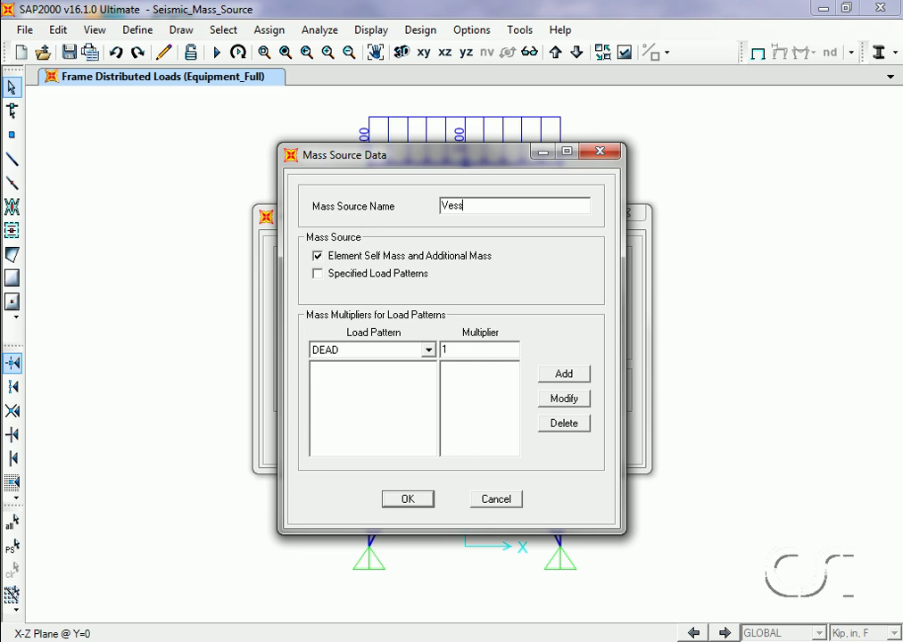
{"action": "type", "text": "el_Empty"}
{"action": "left_click", "coordinate": [383, 276]}
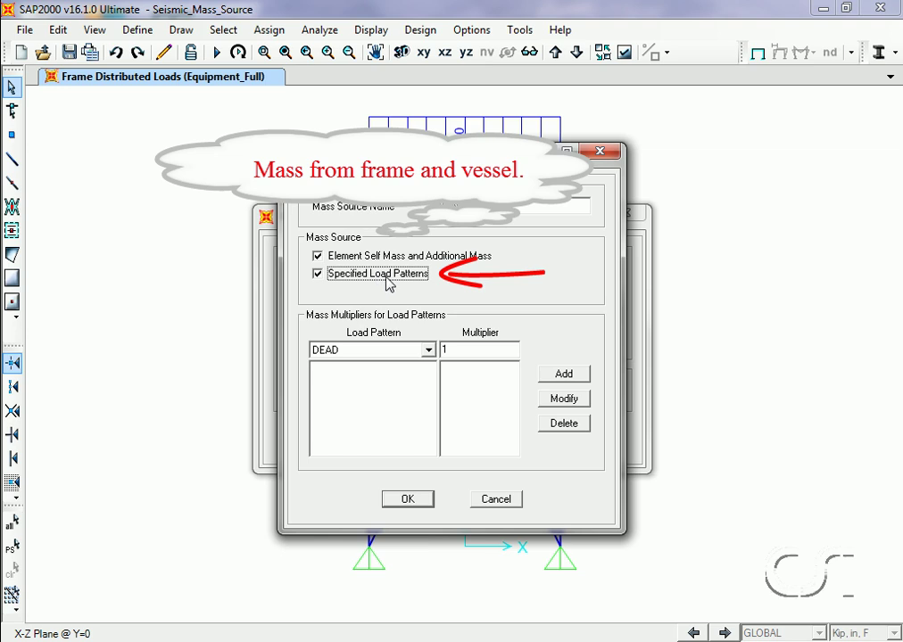
{"action": "left_click", "coordinate": [429, 349]}
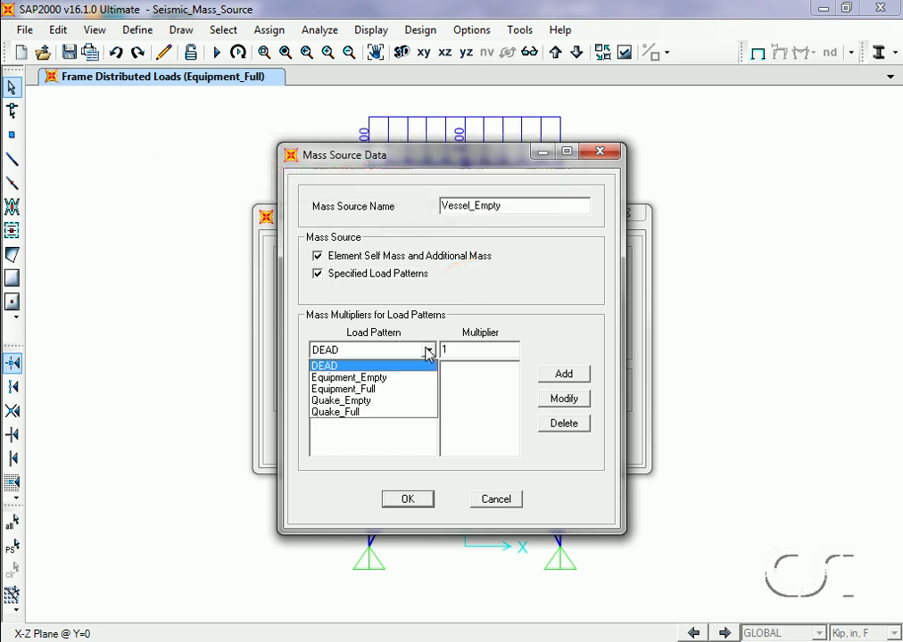
{"action": "left_click", "coordinate": [421, 378]}
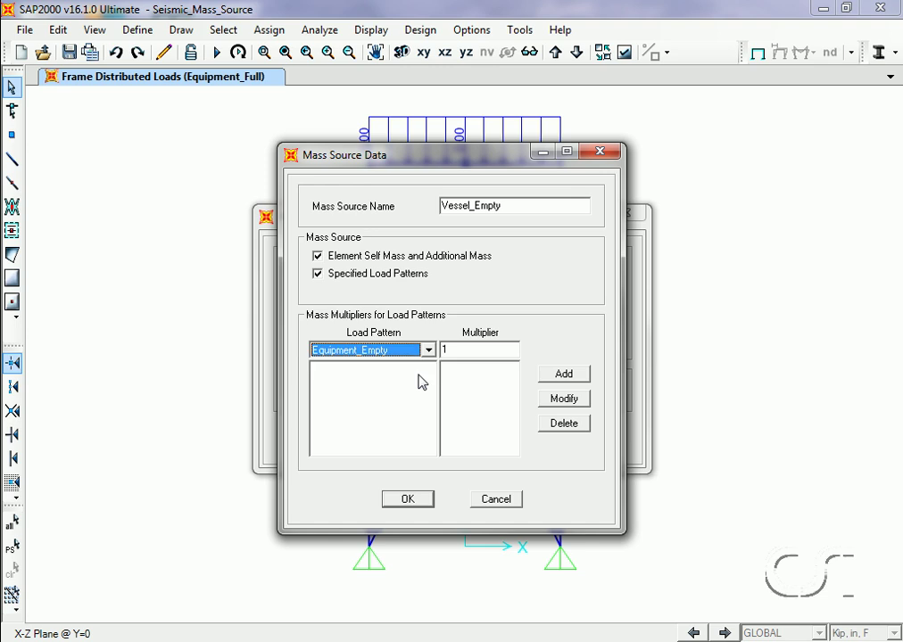
{"action": "left_click", "coordinate": [562, 375]}
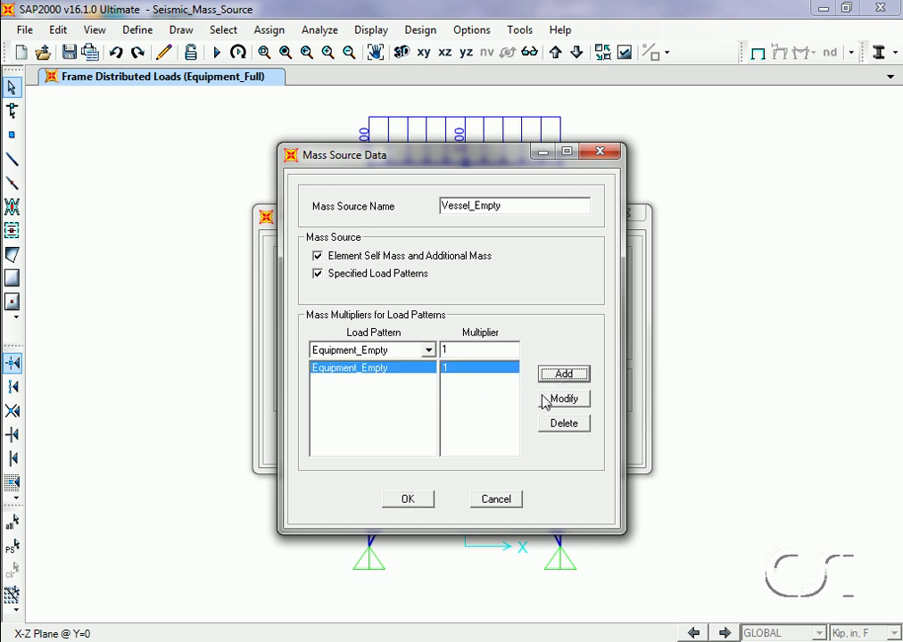
{"action": "left_click", "coordinate": [416, 499]}
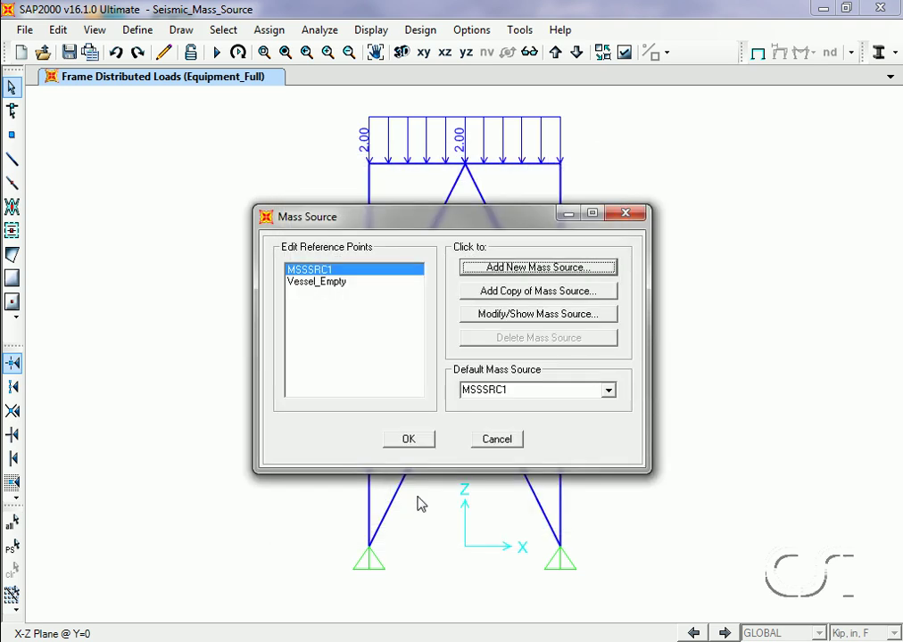
- Add a mass source named Vessel_Full using element self mass plus Equipment_Full at a multiplier of 1, and accept the mass source definitions
{"action": "left_click", "coordinate": [580, 267]}
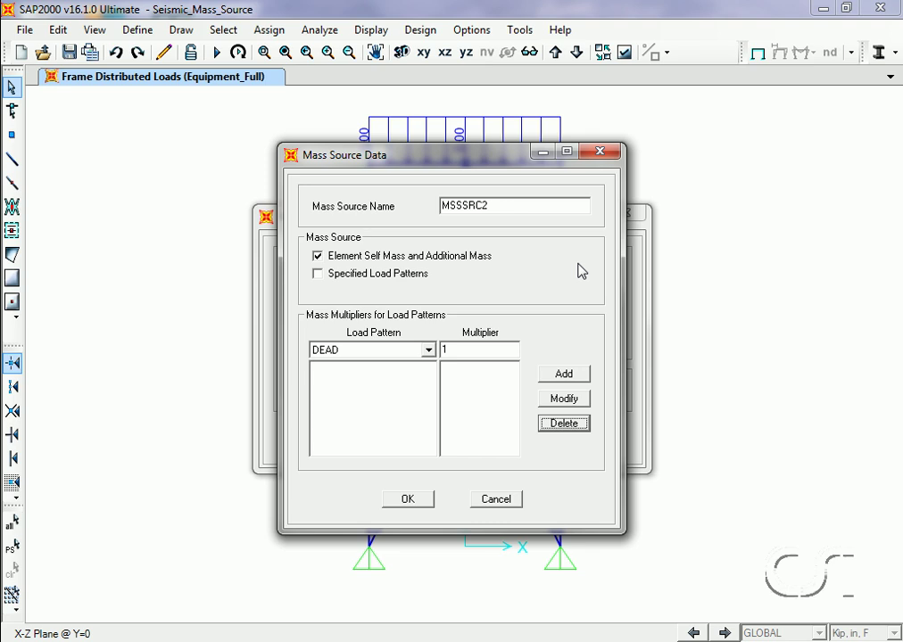
{"action": "double_click", "coordinate": [502, 207]}
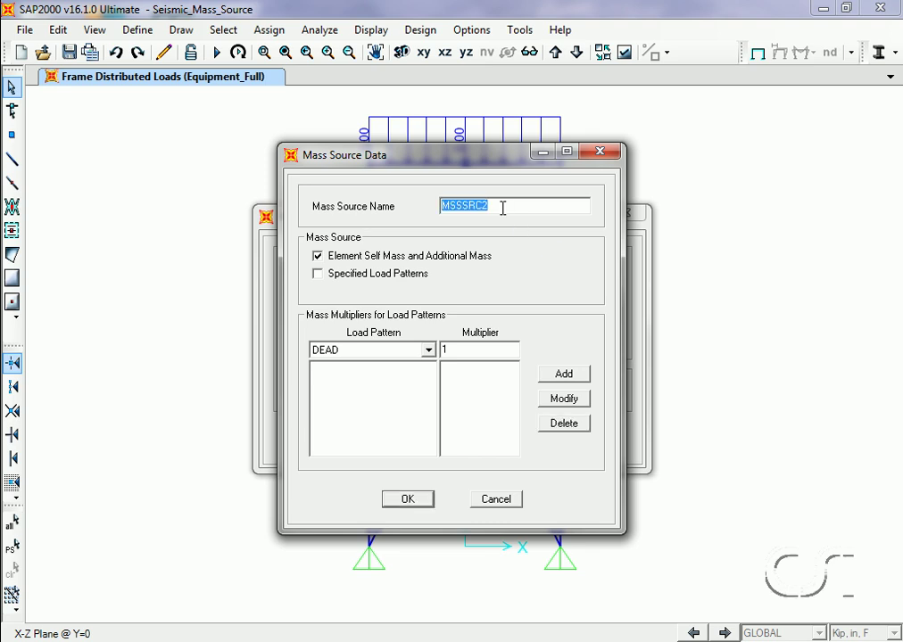
{"action": "type", "text": "Vesse"}
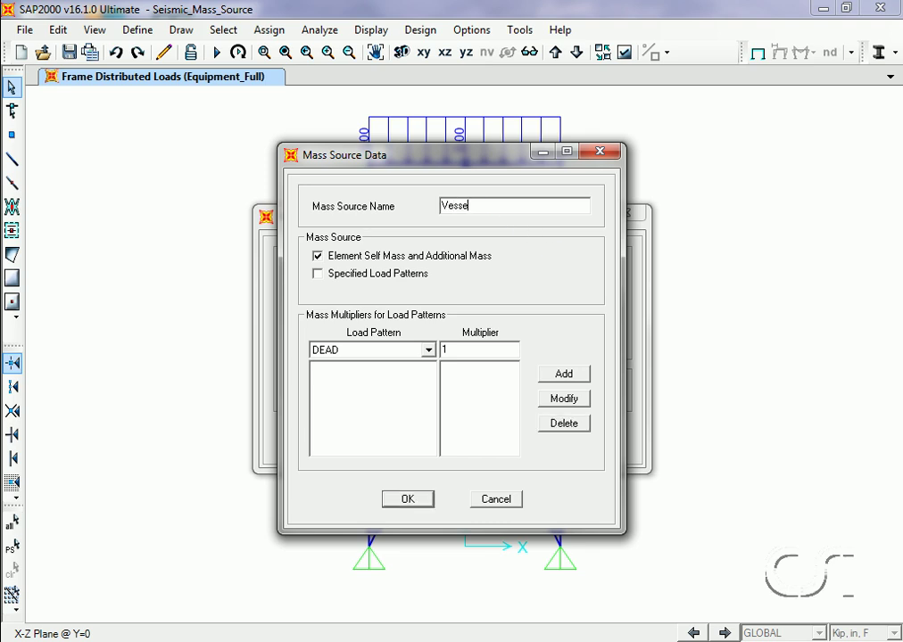
{"action": "type", "text": "l_Full"}
{"action": "left_click", "coordinate": [319, 275]}
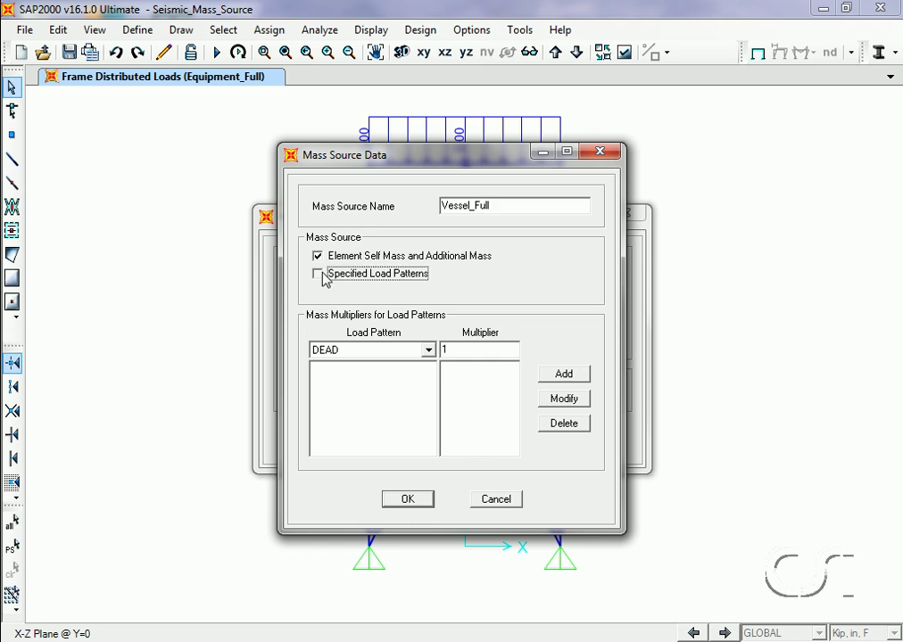
{"action": "left_click", "coordinate": [428, 352]}
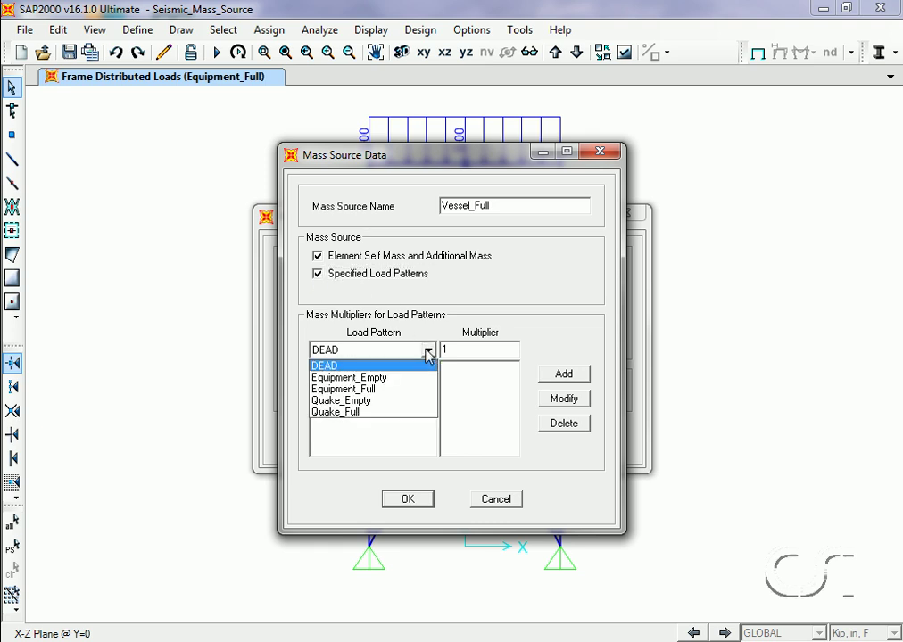
{"action": "left_click", "coordinate": [377, 389]}
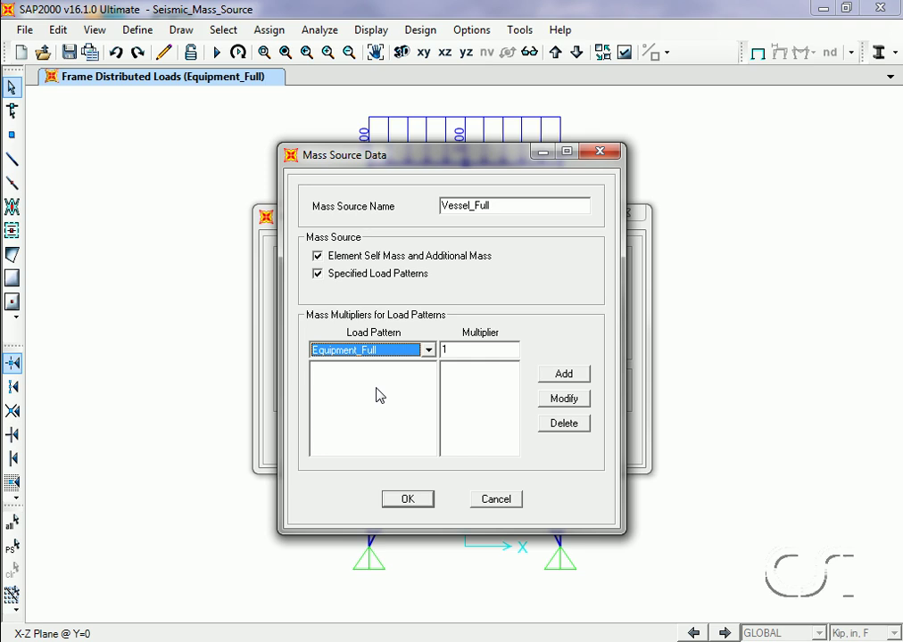
{"action": "left_click", "coordinate": [565, 376]}
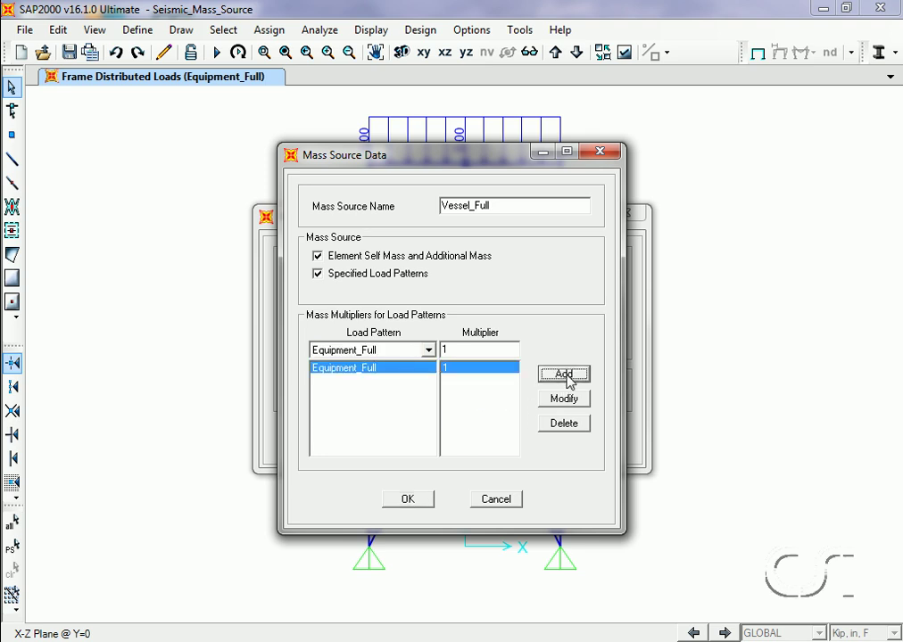
{"action": "left_click", "coordinate": [409, 501]}
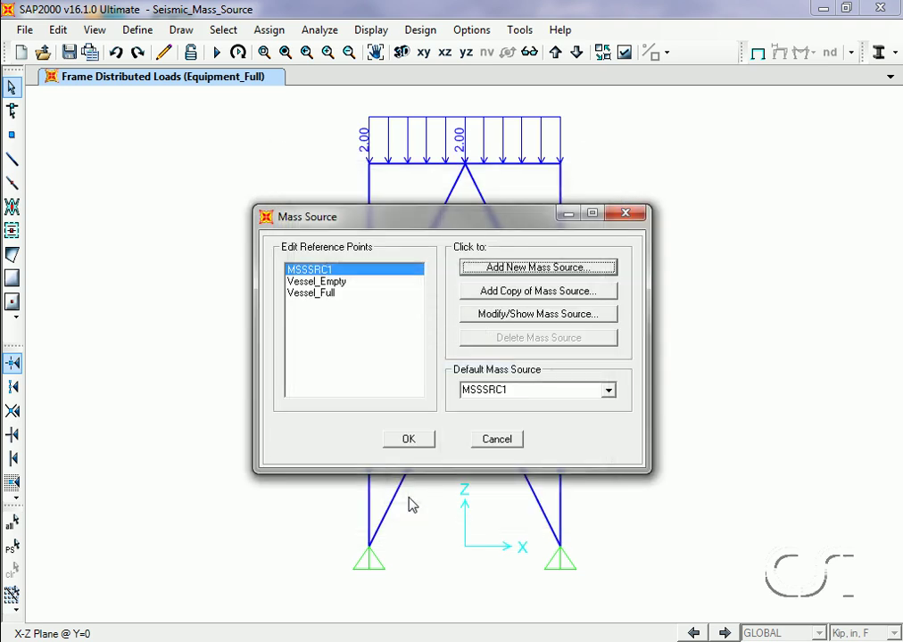
{"action": "left_click", "coordinate": [409, 440]}
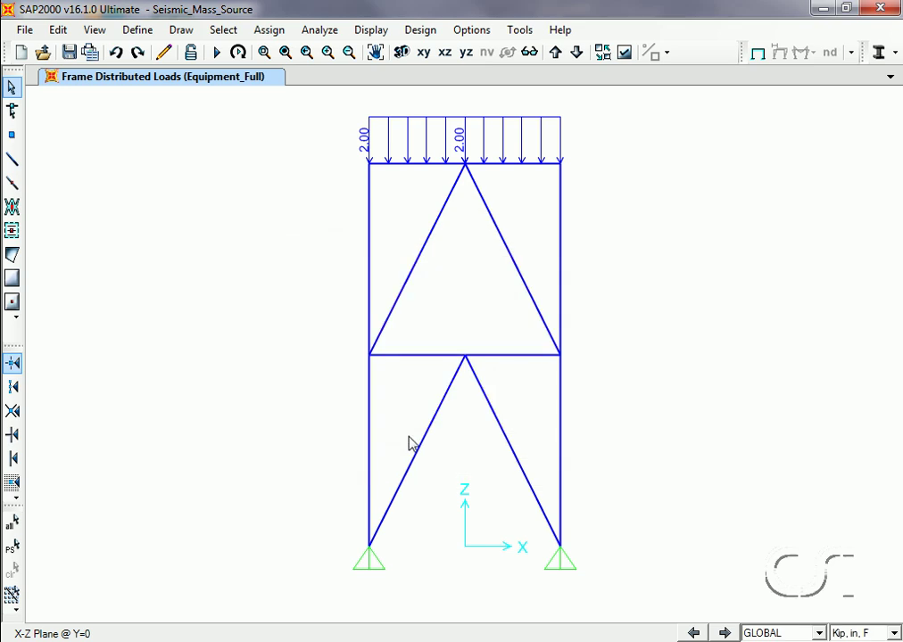
- Open the load case definitions and examine the settings of the Quake_Empty load case, including its mass source
{"action": "left_click", "coordinate": [135, 32]}
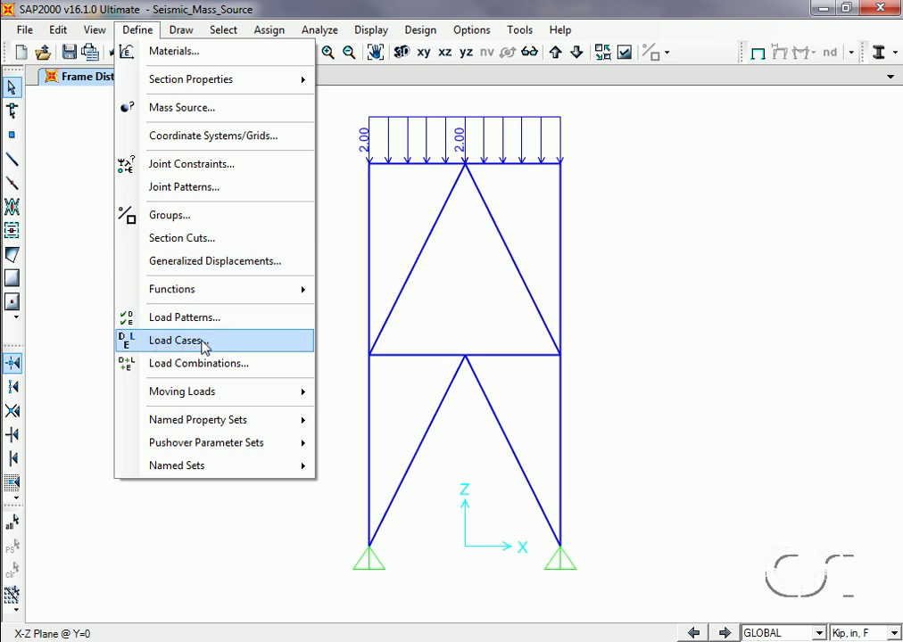
{"action": "left_click", "coordinate": [205, 344]}
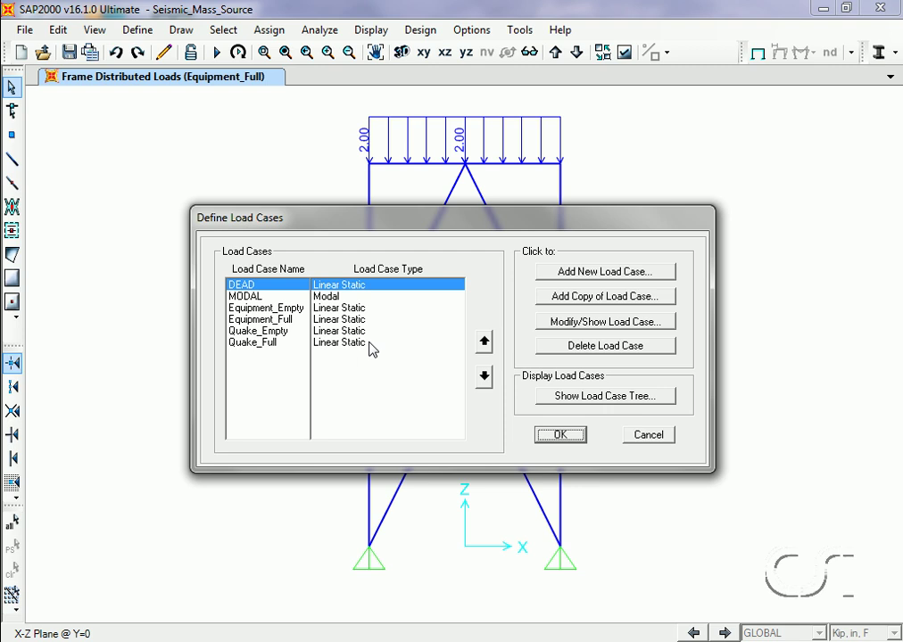
{"action": "left_click", "coordinate": [346, 332]}
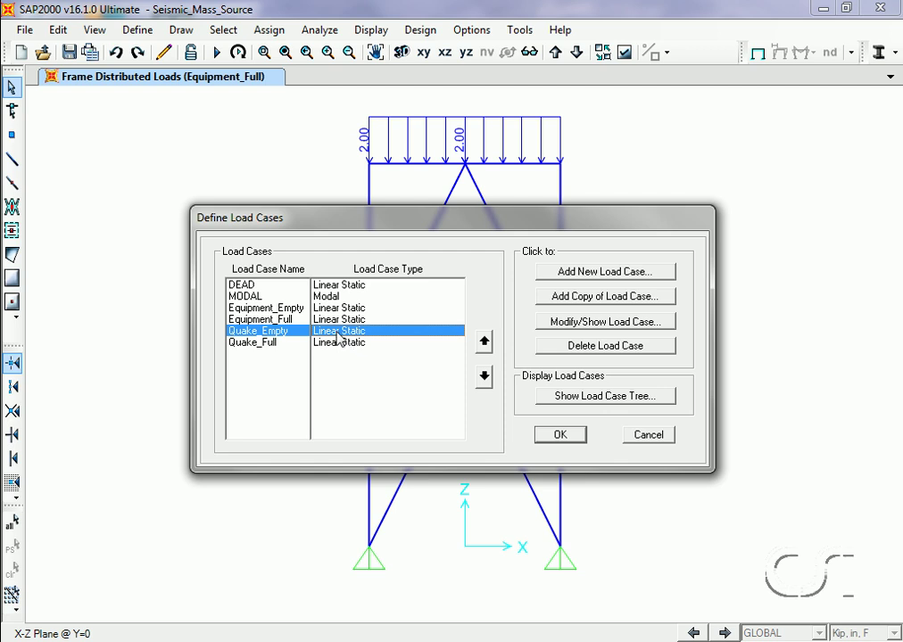
{"action": "left_click", "coordinate": [618, 323]}
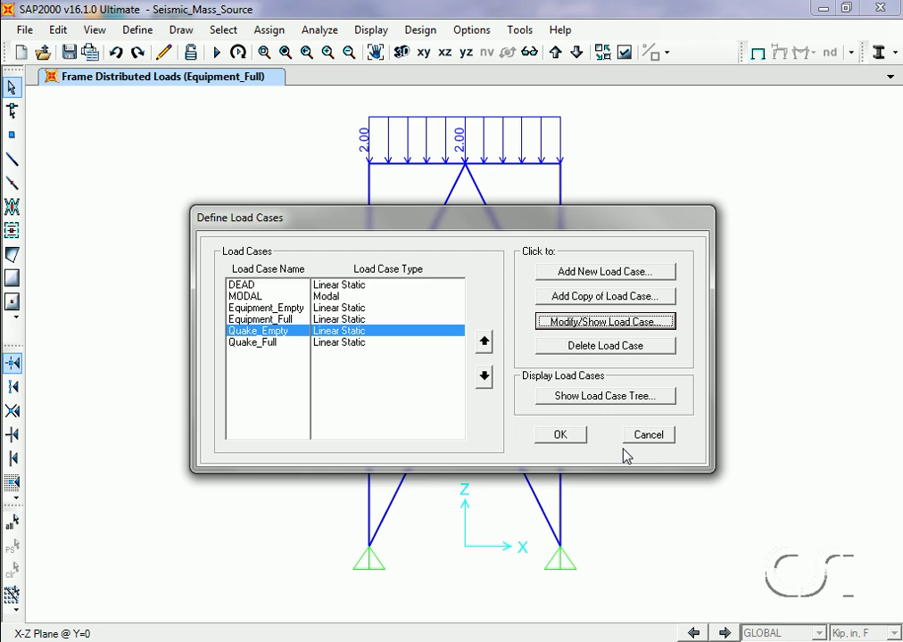
- Add a new static load case named NonlinStaticEmpty with the analysis type set to Nonlinear
{"action": "left_click", "coordinate": [605, 272]}
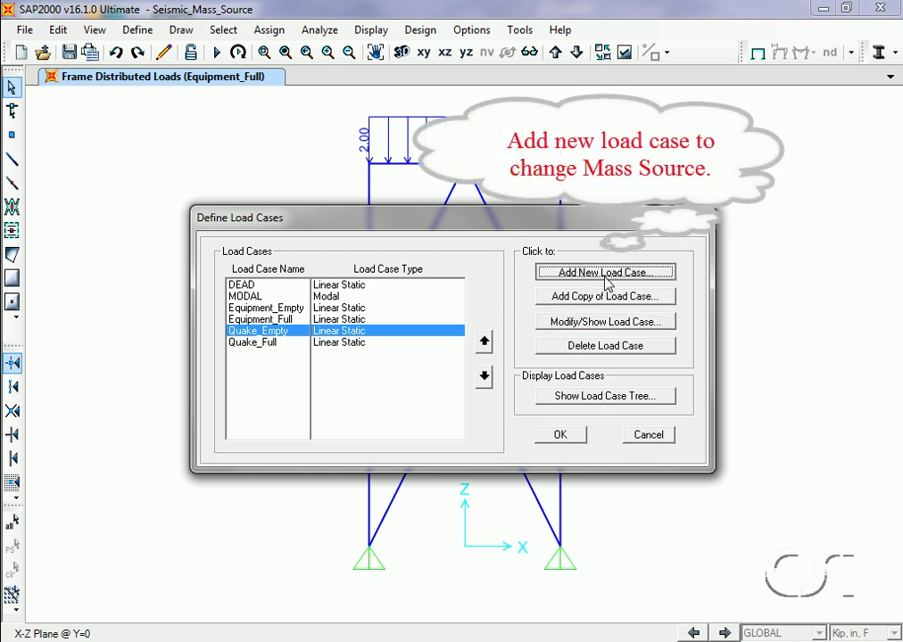
{"action": "double_click", "coordinate": [239, 218]}
{"action": "type", "text": "Nonlin"}
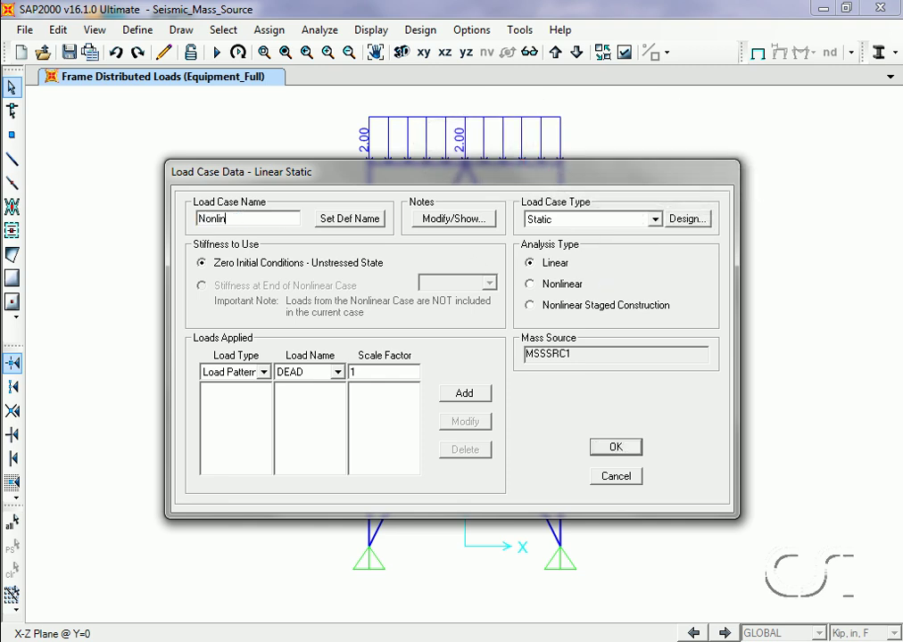
{"action": "type", "text": "StaticEmpty"}
{"action": "left_click", "coordinate": [532, 287]}
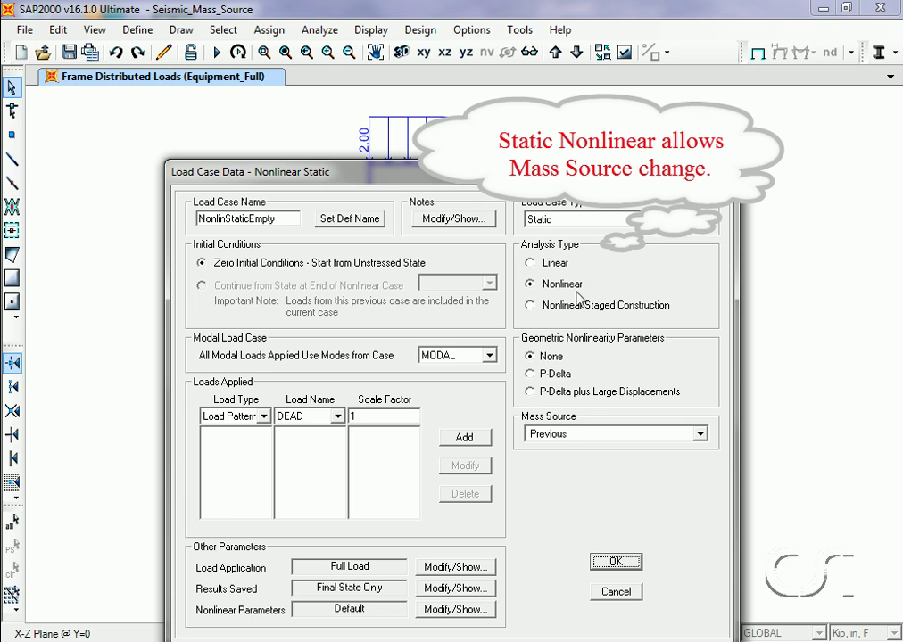
- Set the mass source of NonlinStaticEmpty to Vessel_Empty and accept the case without any applied loads
{"action": "left_click", "coordinate": [596, 441]}
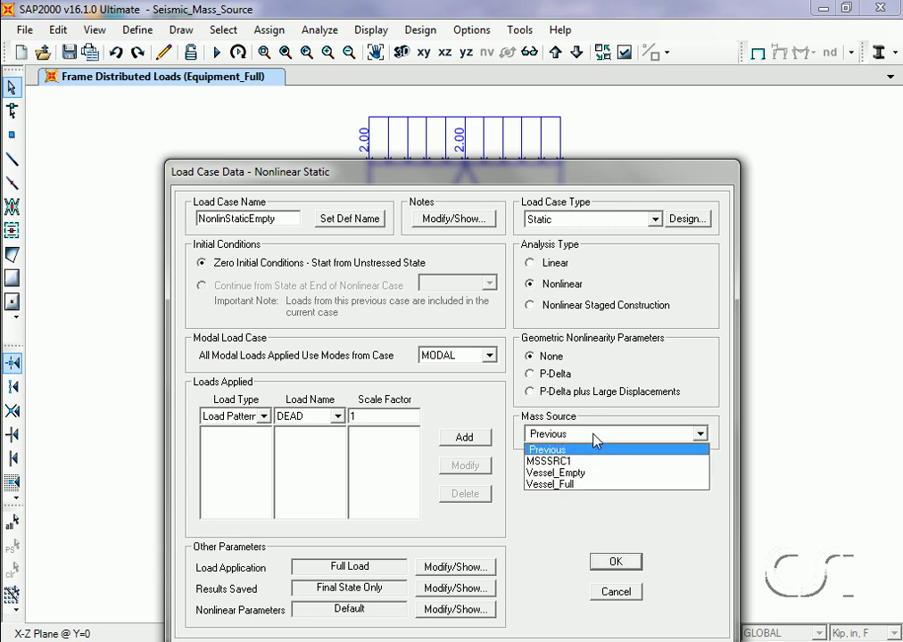
{"action": "left_click", "coordinate": [556, 473]}
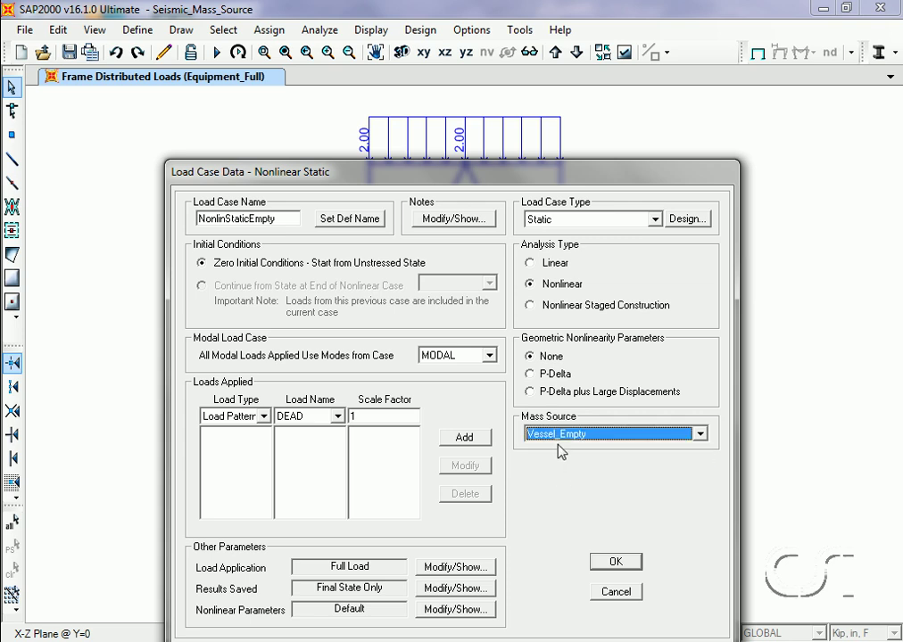
{"action": "mouse_move", "coordinate": [333, 420]}
{"action": "left_mouse_down"}
{"action": "mouse_move", "coordinate": [191, 455]}
{"action": "mouse_move", "coordinate": [228, 428]}
{"action": "left_mouse_up"}
{"action": "left_click_drag", "start_coordinate": [455, 384], "coordinate": [514, 373]}
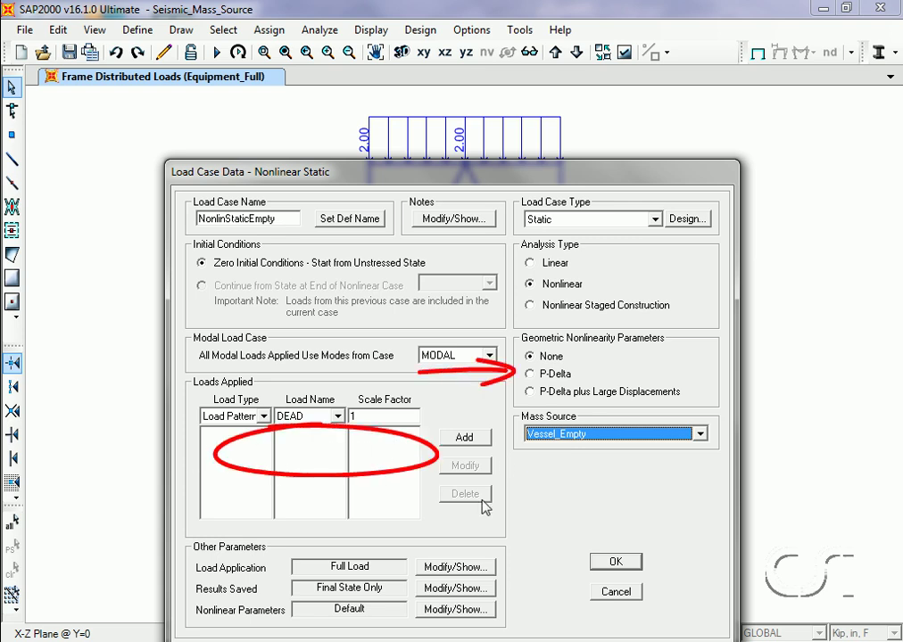
{"action": "left_click", "coordinate": [615, 562]}
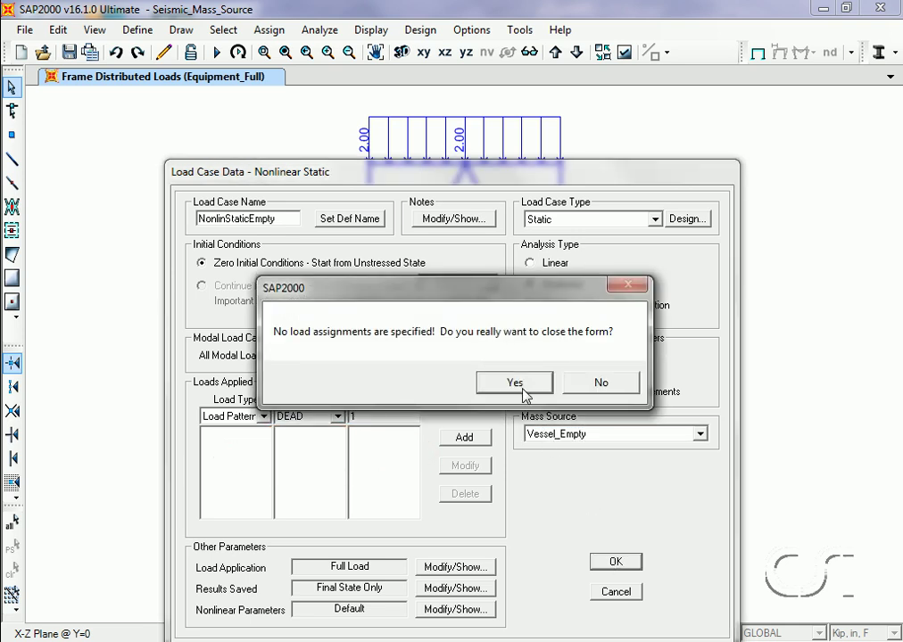
{"action": "left_click", "coordinate": [517, 385]}
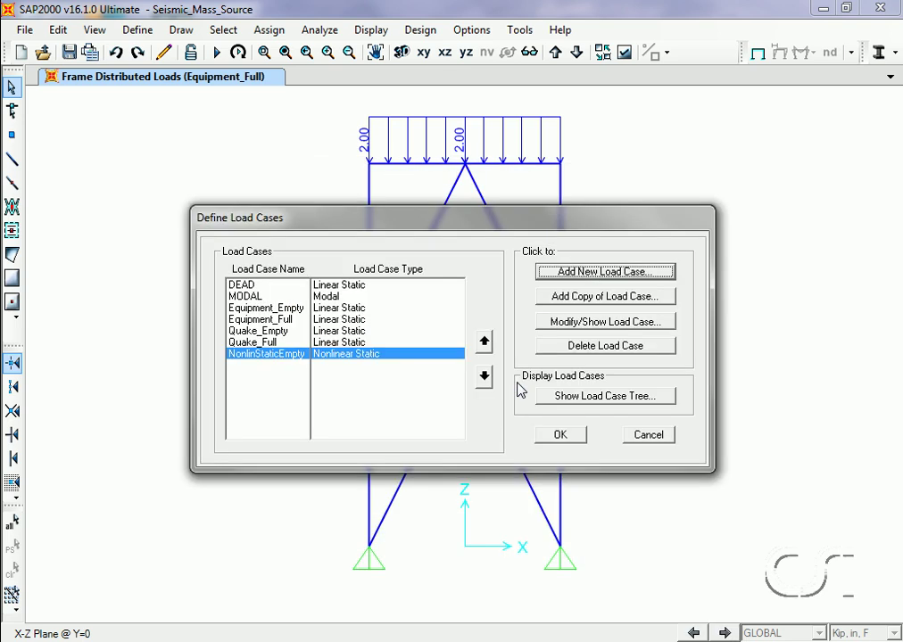
- Modify the Quake_Empty load case to use the stiffness at the end of the nonlinear case NonlinStaticEmpty
{"action": "left_click", "coordinate": [352, 332]}
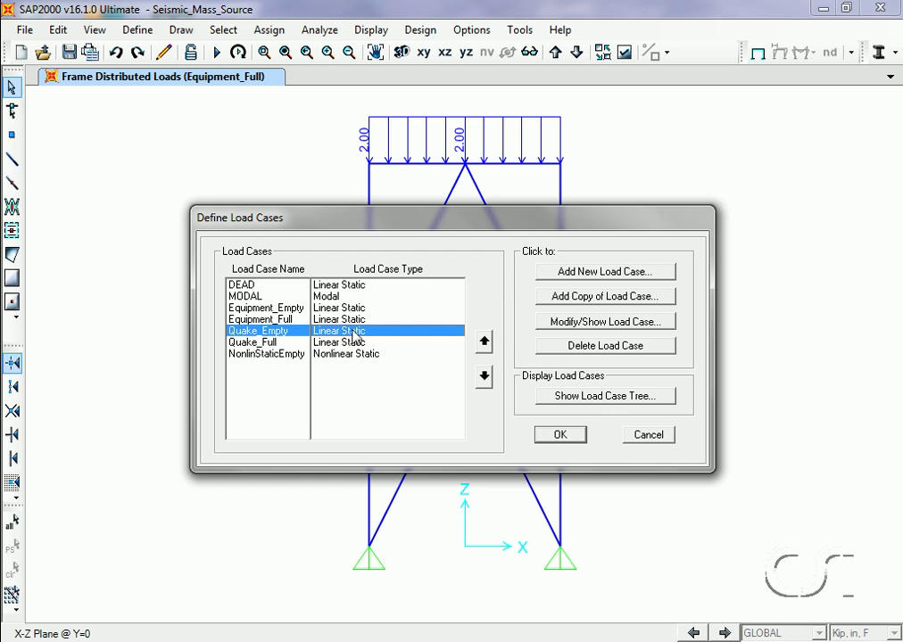
{"action": "left_click", "coordinate": [586, 324]}
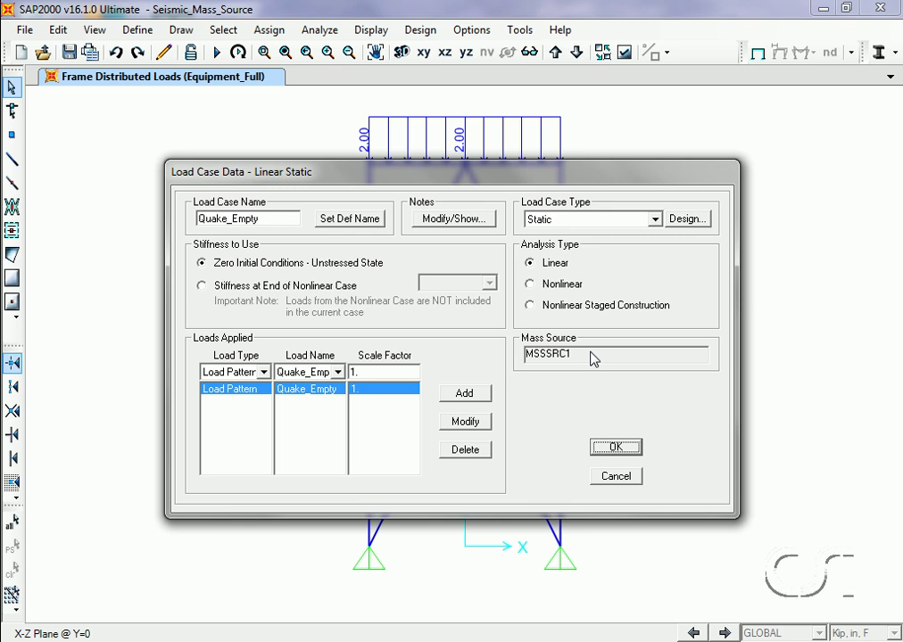
{"action": "left_click", "coordinate": [202, 286]}
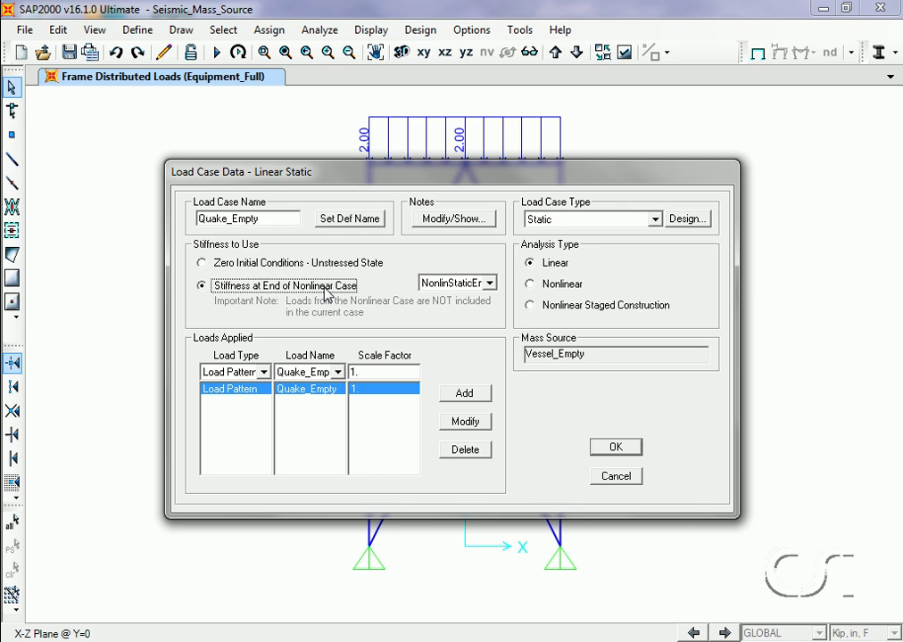
{"action": "left_click", "coordinate": [489, 284]}
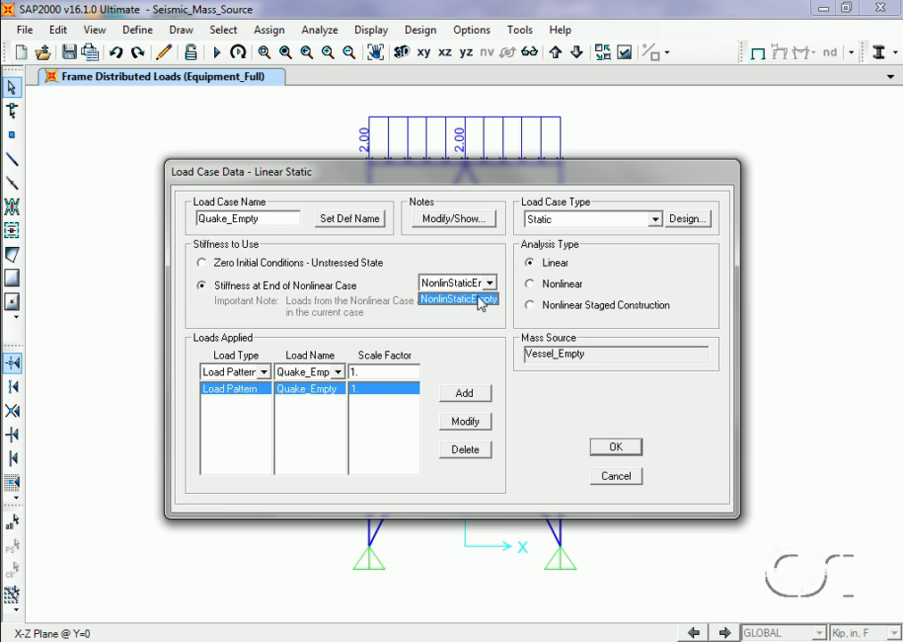
{"action": "left_click", "coordinate": [480, 300]}
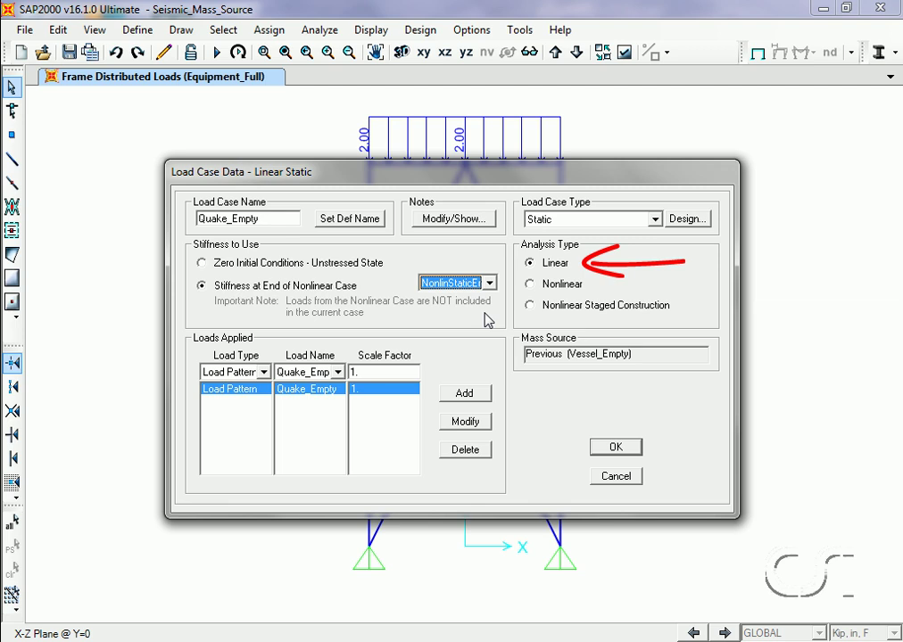
{"action": "left_click", "coordinate": [615, 452]}
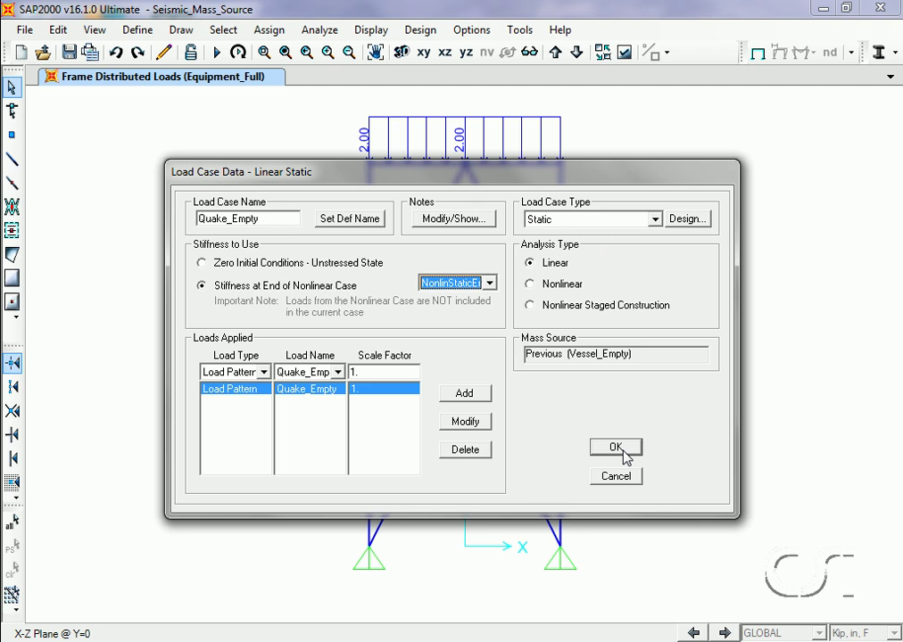
{"action": "left_click", "coordinate": [624, 455]}
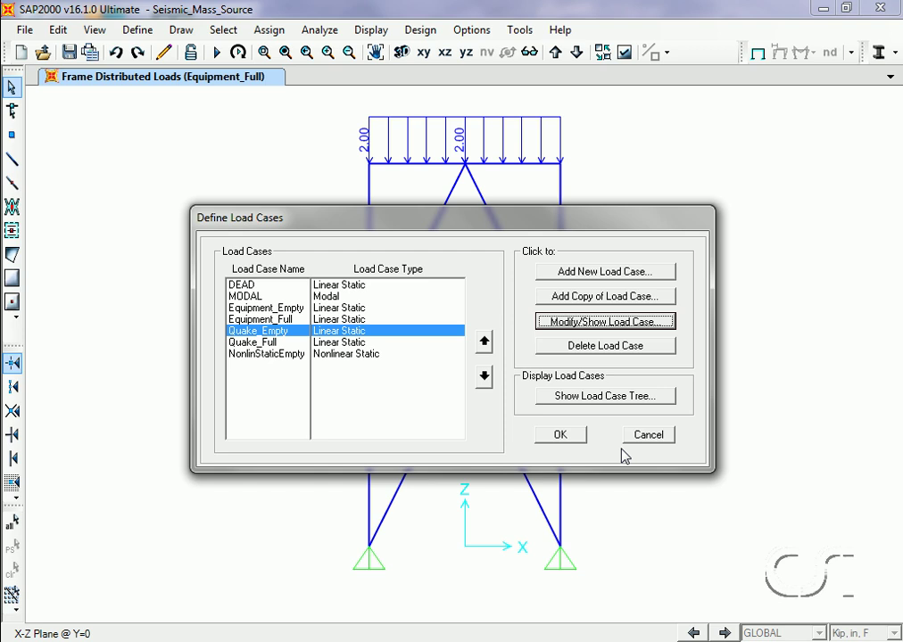
- Add a nonlinear static load case named NonlinStaticFull with mass source Vessel_Full and accept it without any applied loads
{"action": "left_click", "coordinate": [599, 276]}
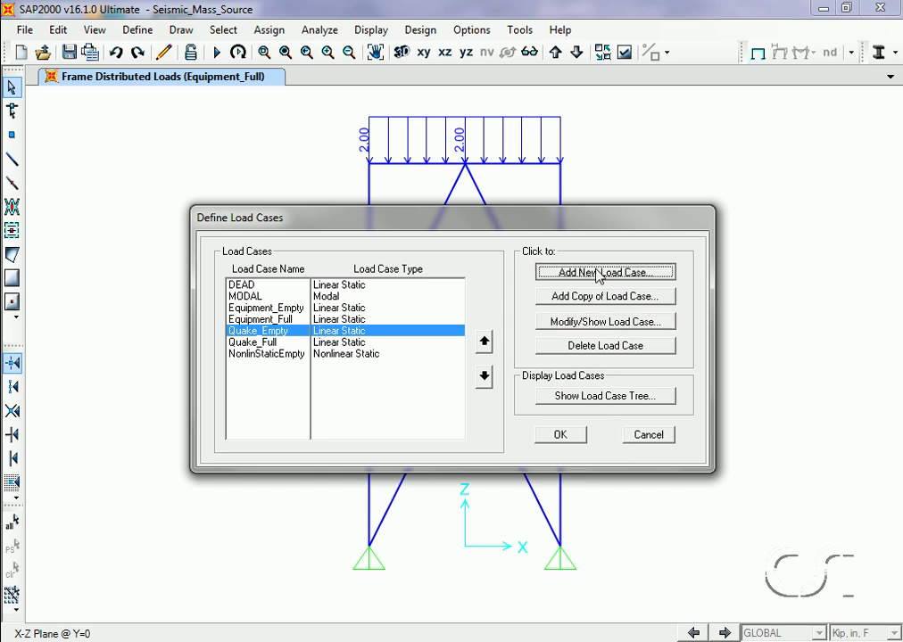
{"action": "double_click", "coordinate": [289, 217]}
{"action": "type", "text": "NonlinStaticFull"}
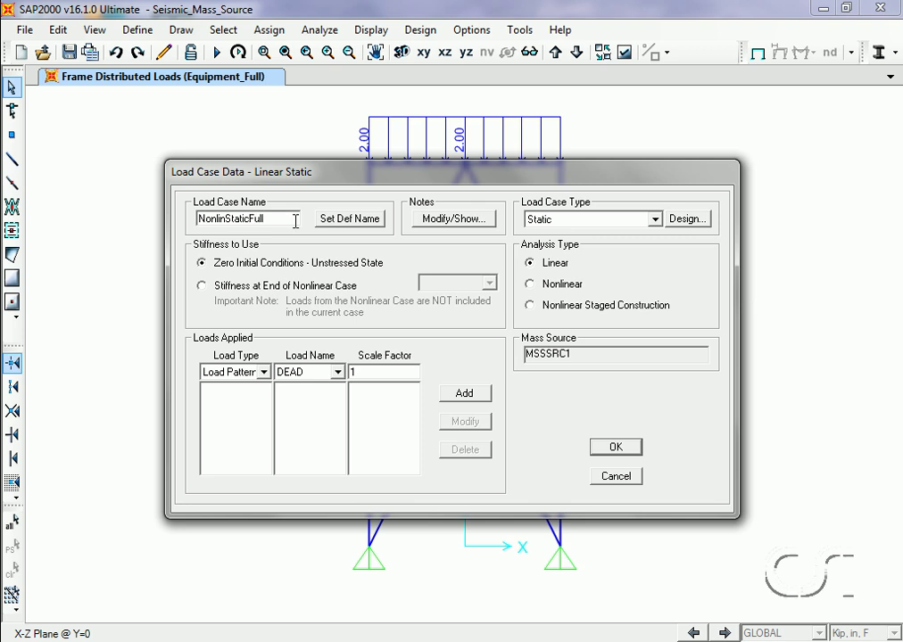
{"action": "left_click", "coordinate": [530, 284]}
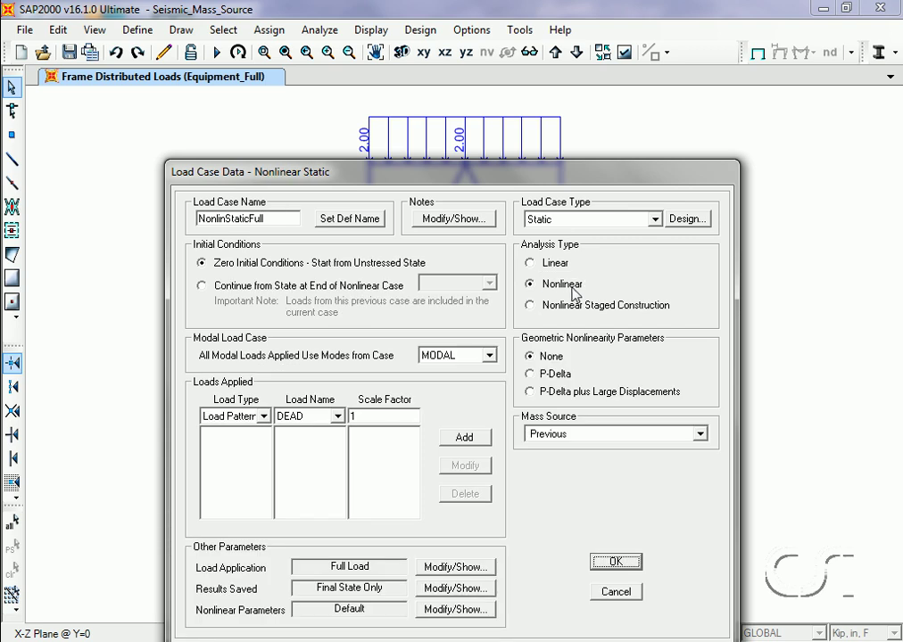
{"action": "left_click", "coordinate": [700, 437]}
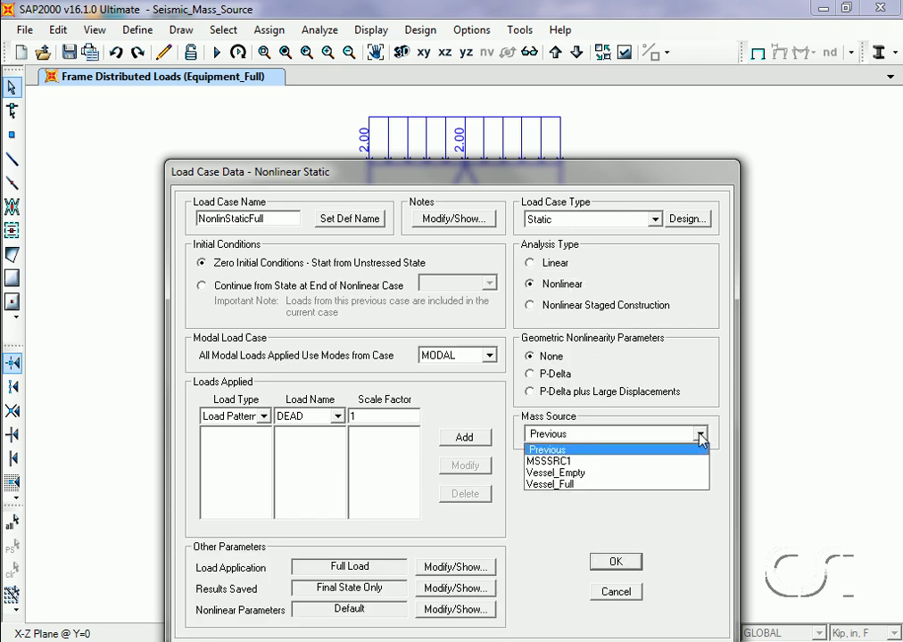
{"action": "left_click", "coordinate": [697, 484]}
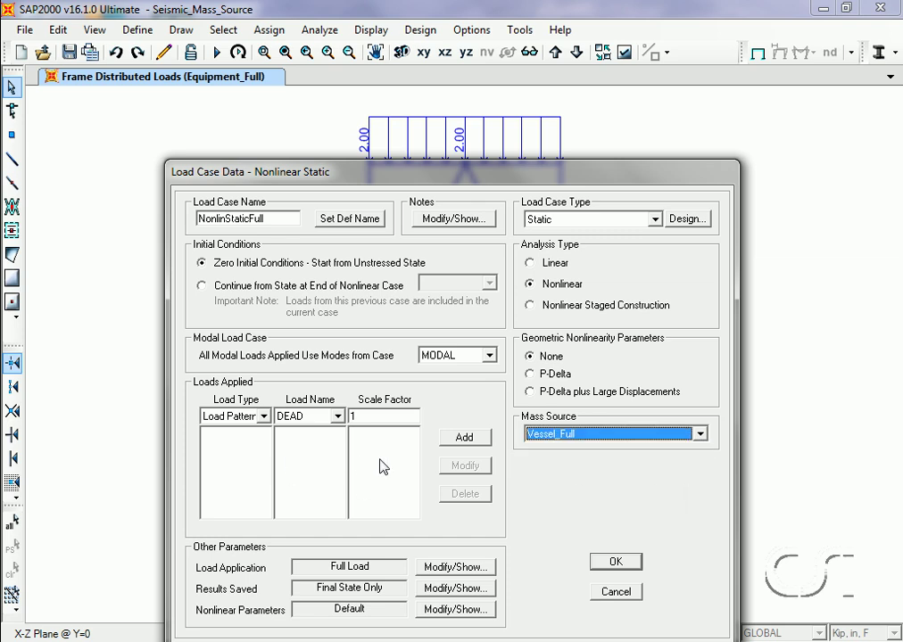
{"action": "left_click", "coordinate": [615, 562]}
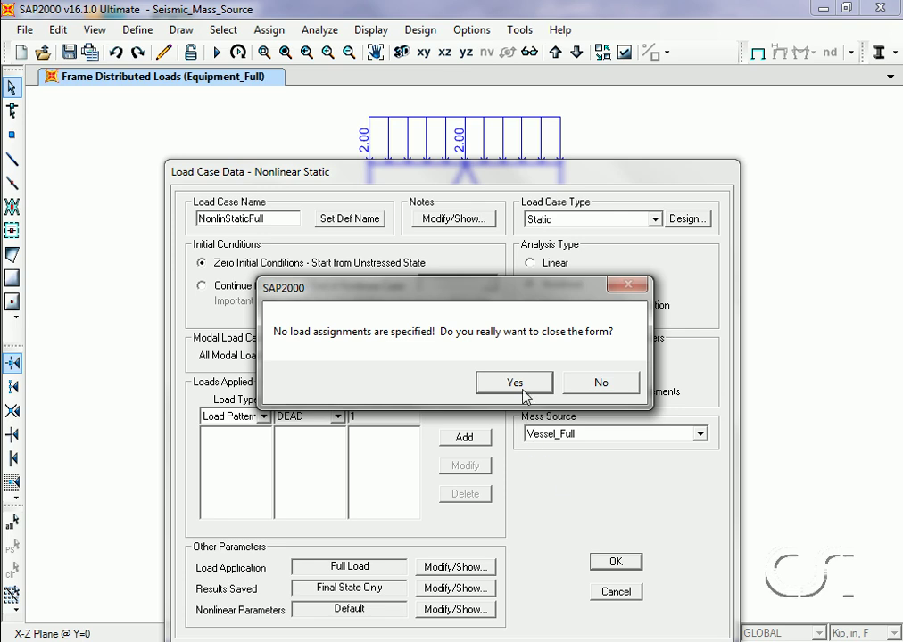
{"action": "left_click", "coordinate": [517, 385]}
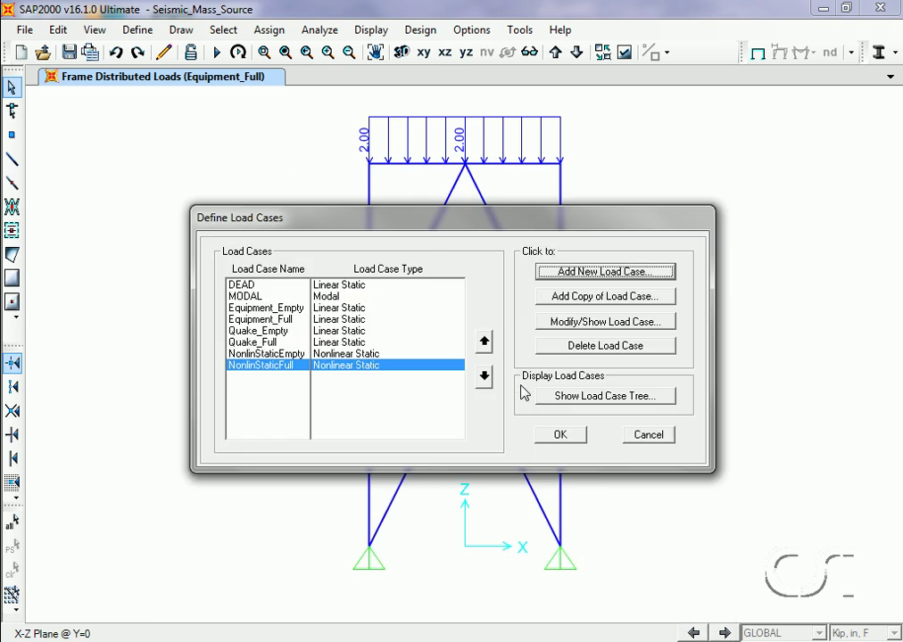
- Set Quake_Full to use the stiffness at the end of nonlinear case NonlinStaticFull, and accept the load case definitions
{"action": "left_click", "coordinate": [263, 344]}
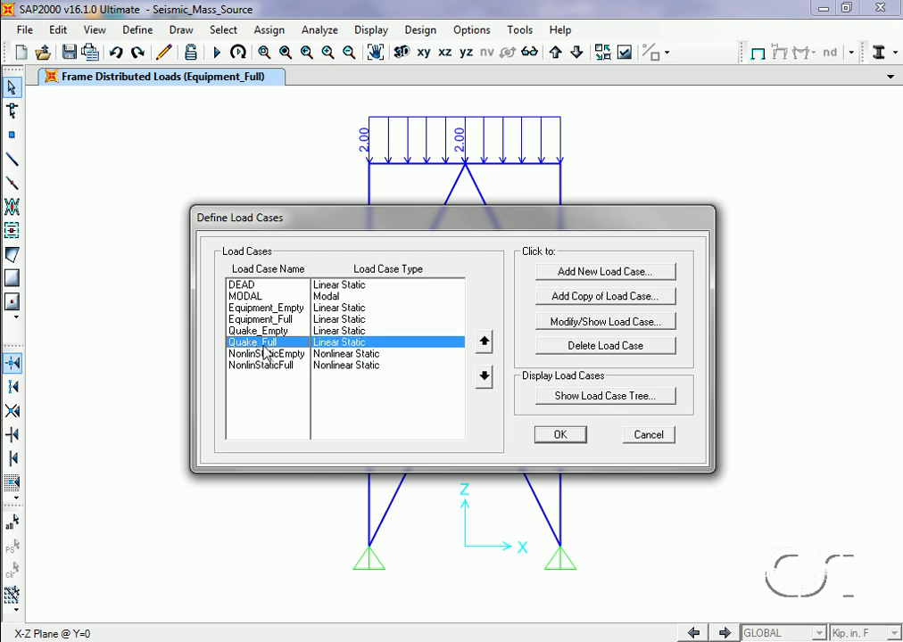
{"action": "left_click", "coordinate": [593, 323]}
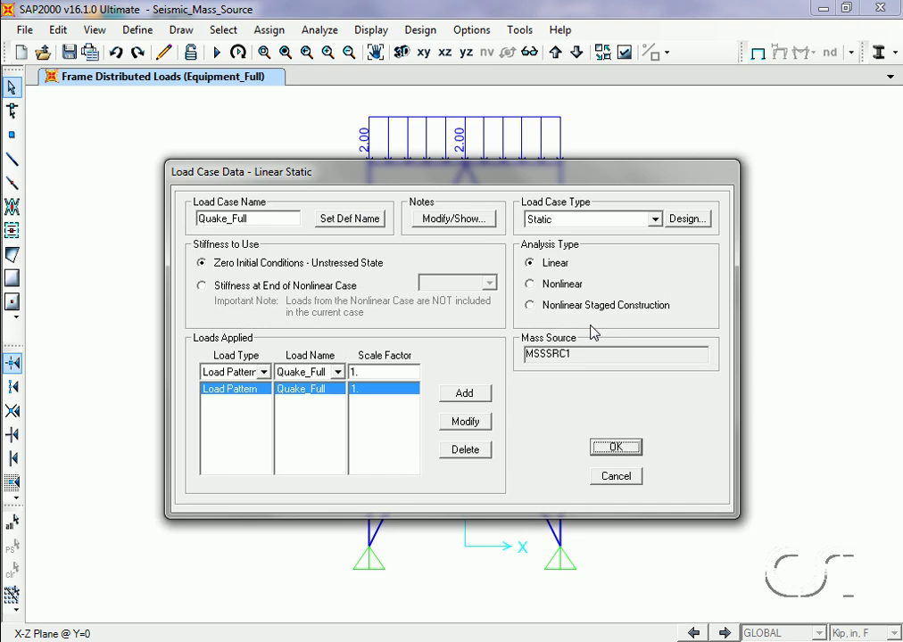
{"action": "left_click", "coordinate": [201, 287]}
{"action": "left_click", "coordinate": [489, 283]}
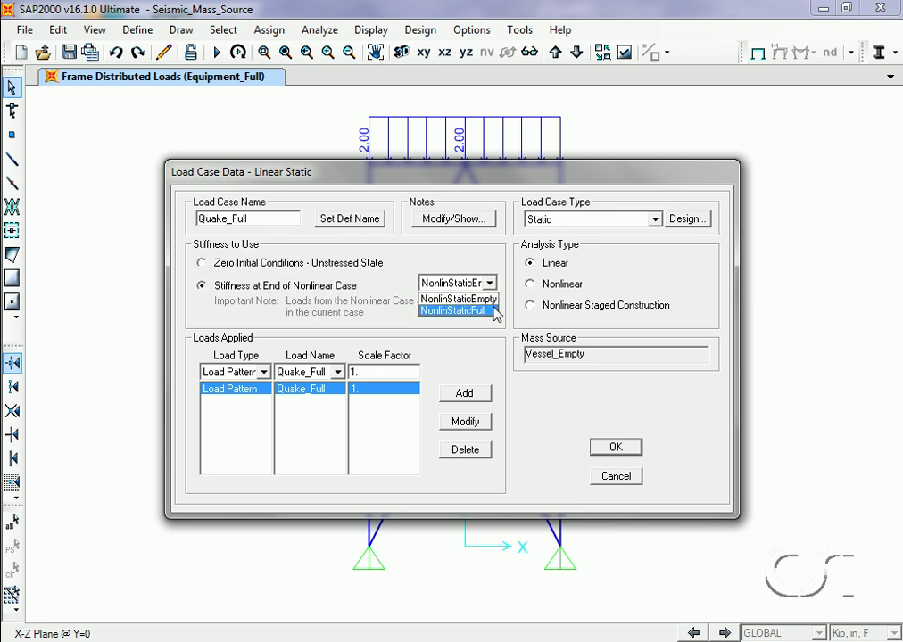
{"action": "left_click", "coordinate": [457, 311]}
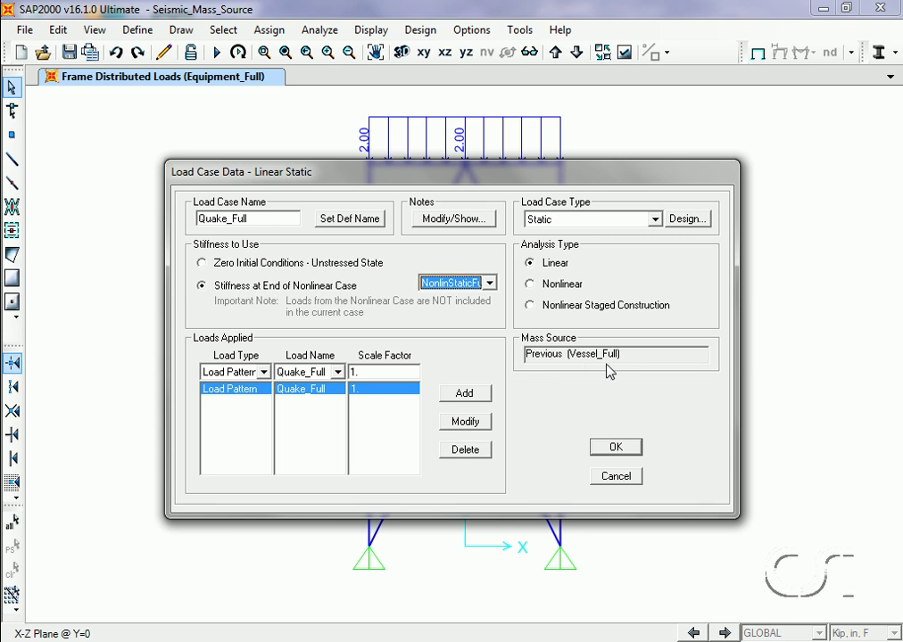
{"action": "left_click", "coordinate": [617, 451]}
{"action": "left_click", "coordinate": [621, 449]}
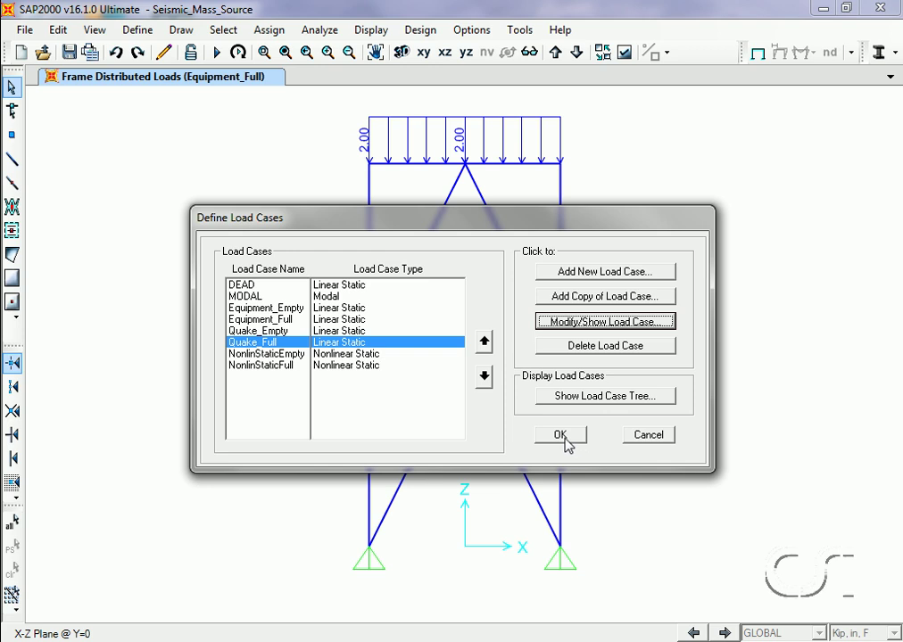
{"action": "left_click", "coordinate": [567, 443]}
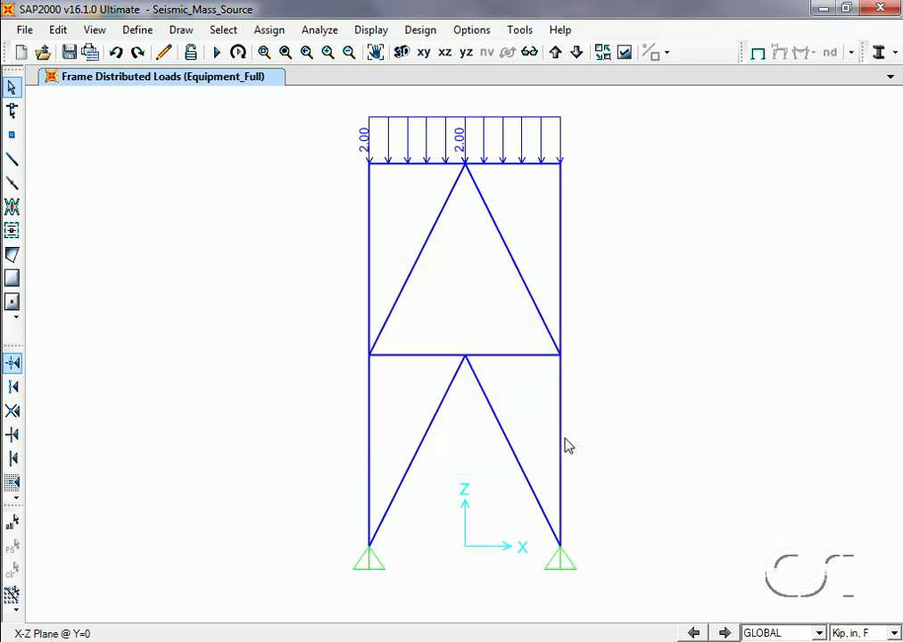
- Run the analysis for all load cases
{"action": "left_click", "coordinate": [215, 53]}
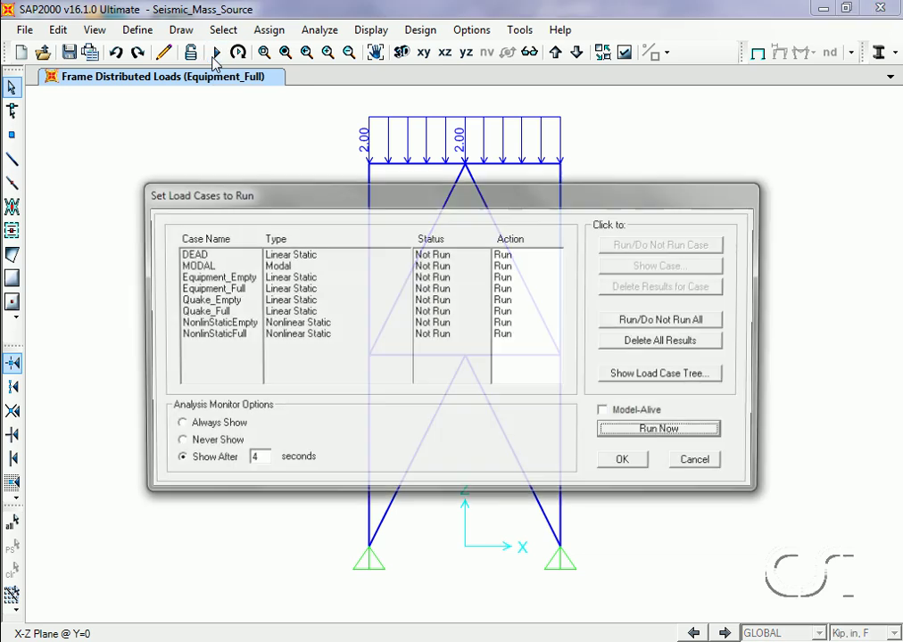
{"action": "left_click", "coordinate": [652, 432]}
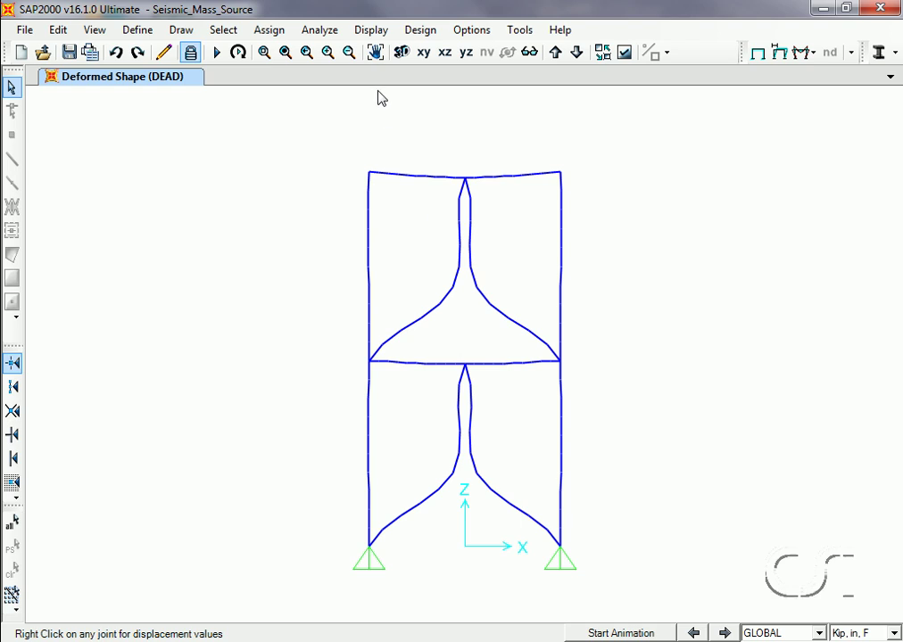
- Display the deformed shape for Quake_Empty, check the upper-right joint's displacement, and switch the display to Quake_Full
{"action": "left_click", "coordinate": [372, 31]}
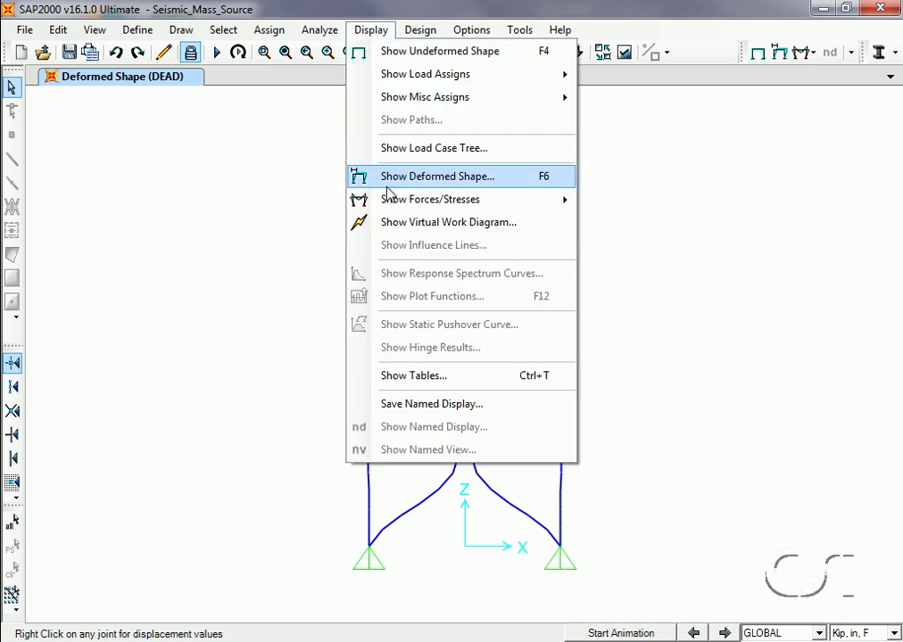
{"action": "left_click", "coordinate": [442, 178]}
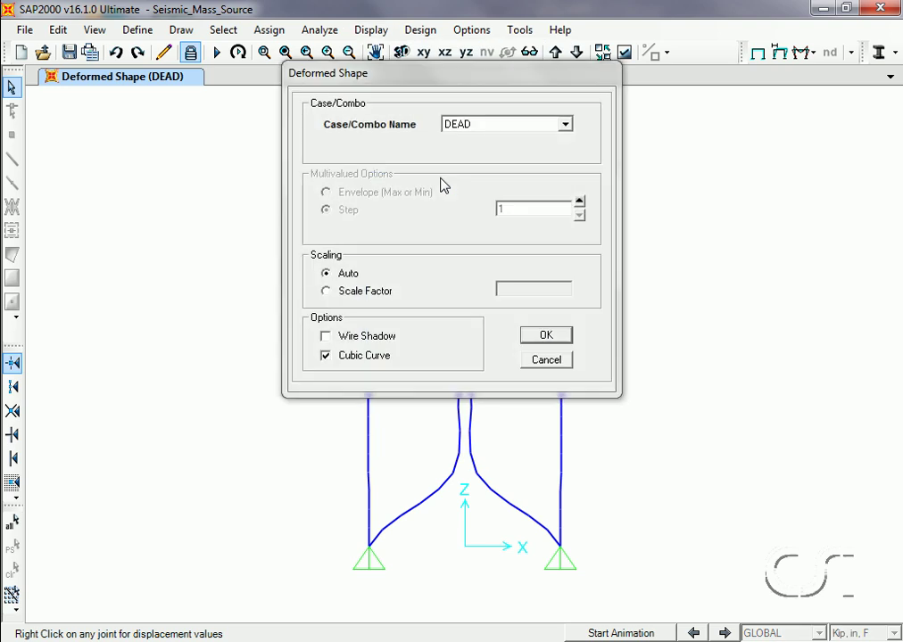
{"action": "left_click", "coordinate": [478, 125]}
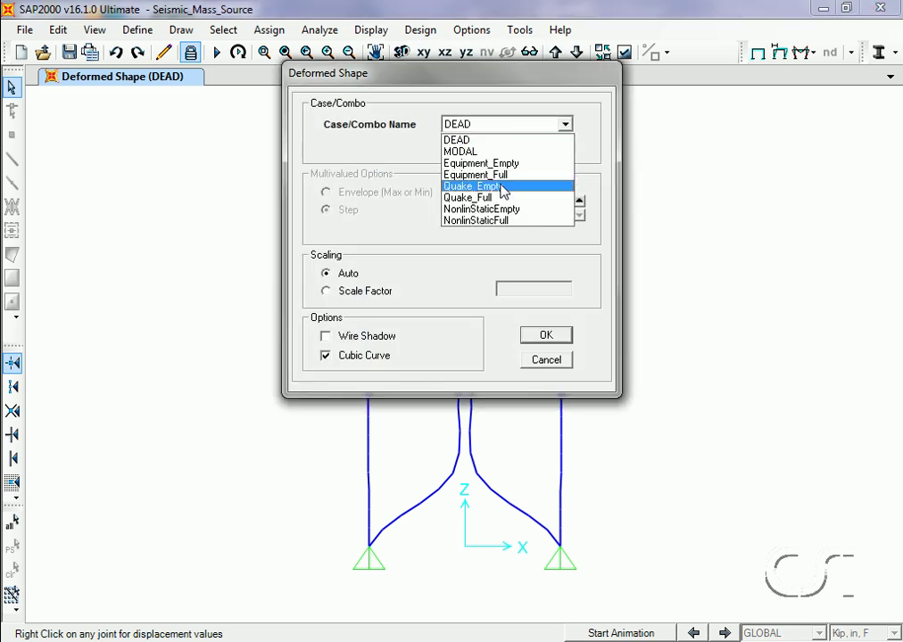
{"action": "left_click", "coordinate": [501, 189]}
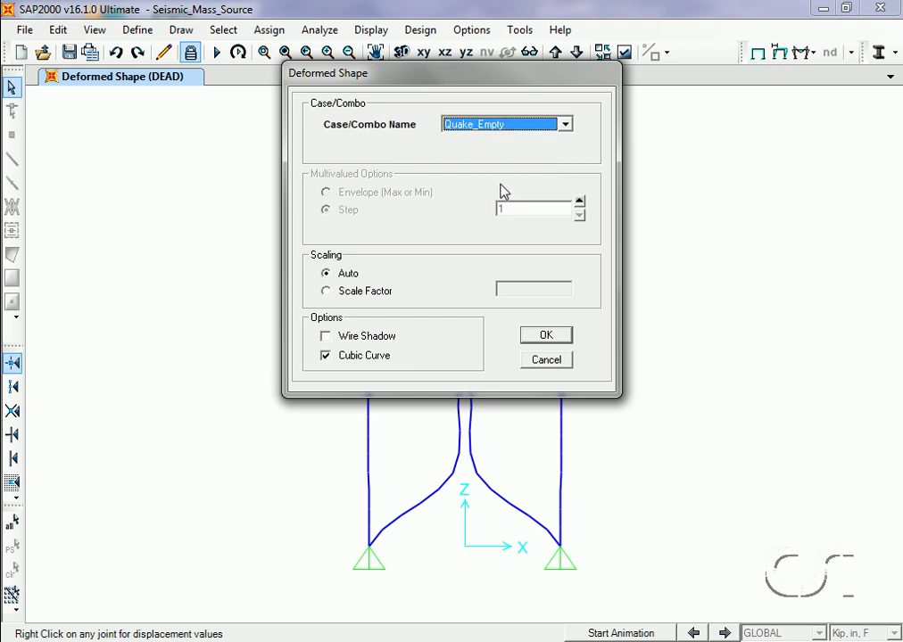
{"action": "left_click", "coordinate": [558, 336]}
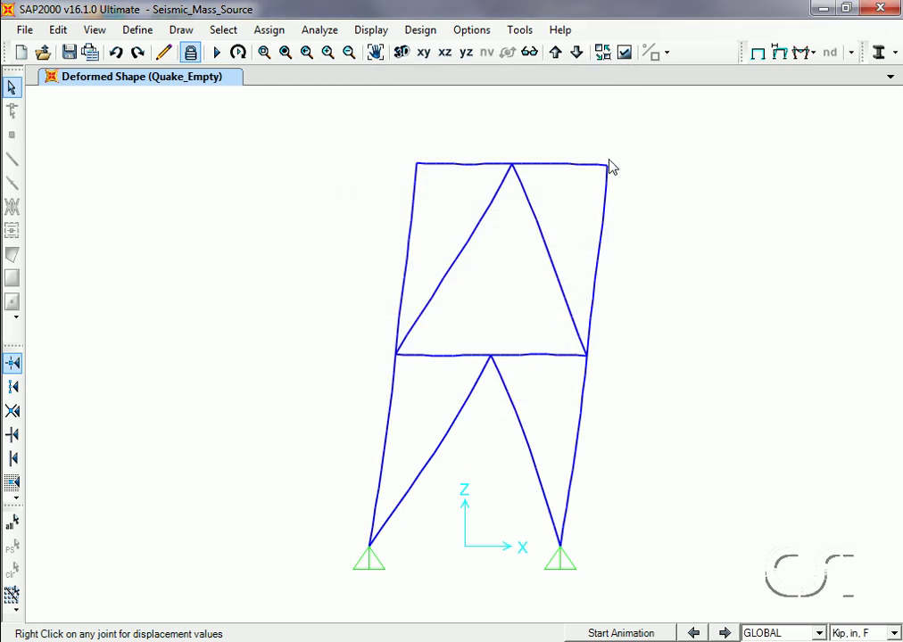
{"action": "mouse_move", "coordinate": [607, 167]}
{"action": "left_click", "coordinate": [724, 632]}
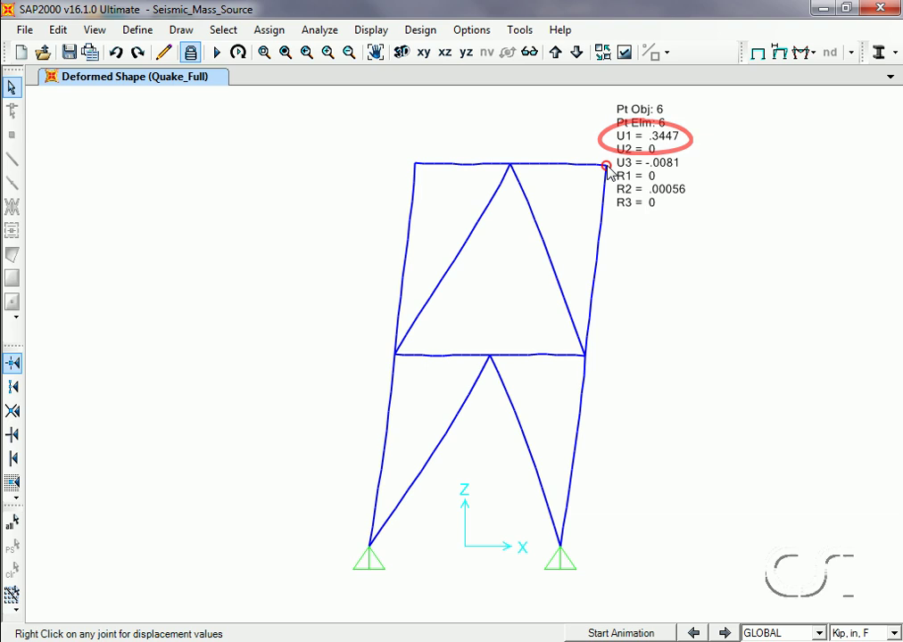
- Show the frame axial force diagram for Quake_Empty, check the upper-right brace's force, and switch to Quake_Full for comparison
{"action": "left_click", "coordinate": [373, 32]}
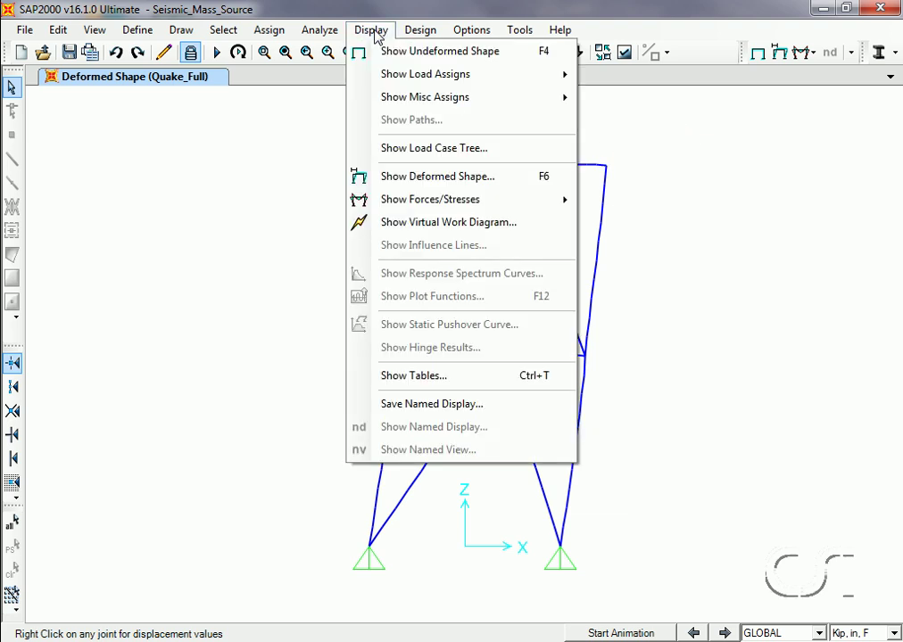
{"action": "mouse_move", "coordinate": [411, 200]}
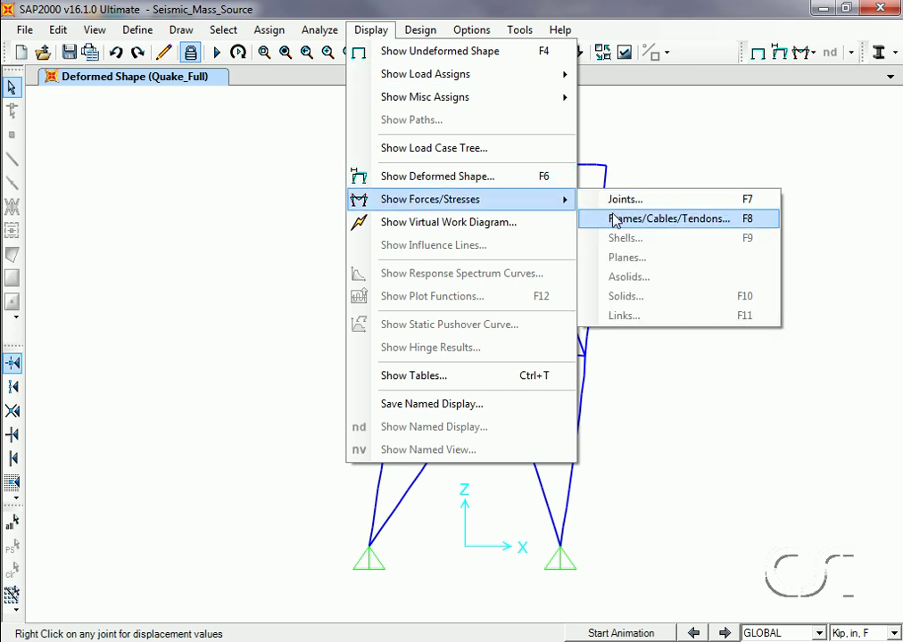
{"action": "left_click", "coordinate": [648, 219]}
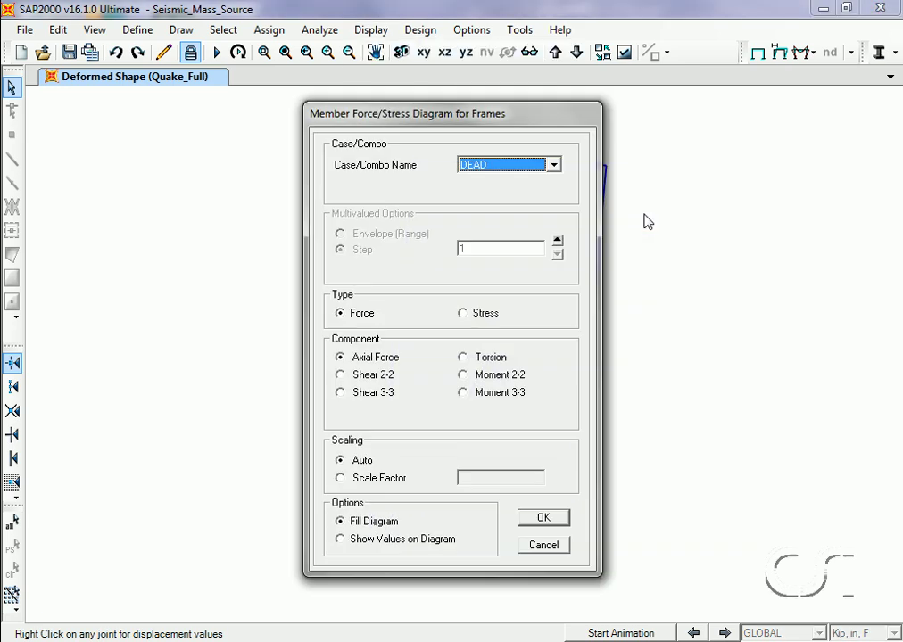
{"action": "left_click", "coordinate": [553, 166]}
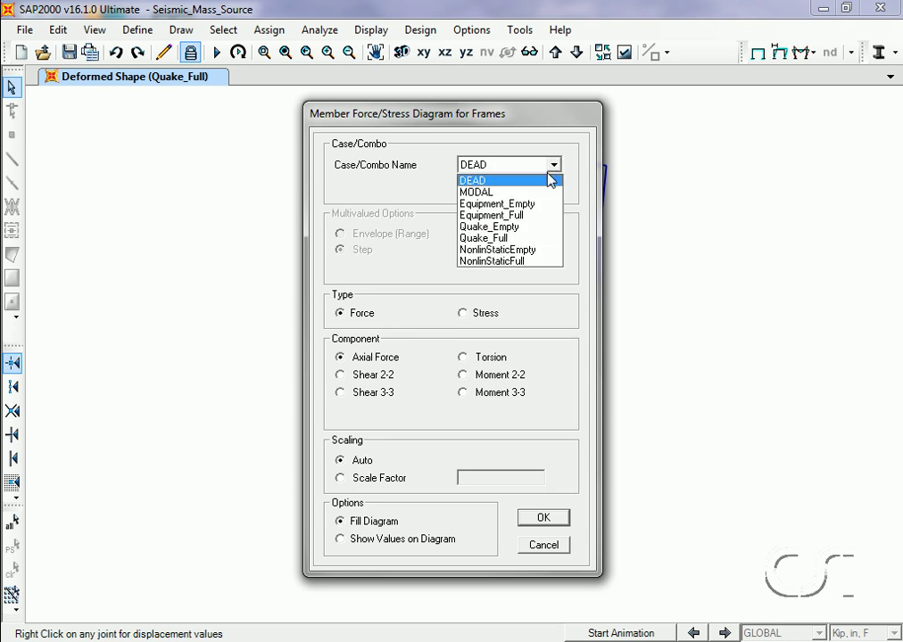
{"action": "left_click", "coordinate": [542, 228]}
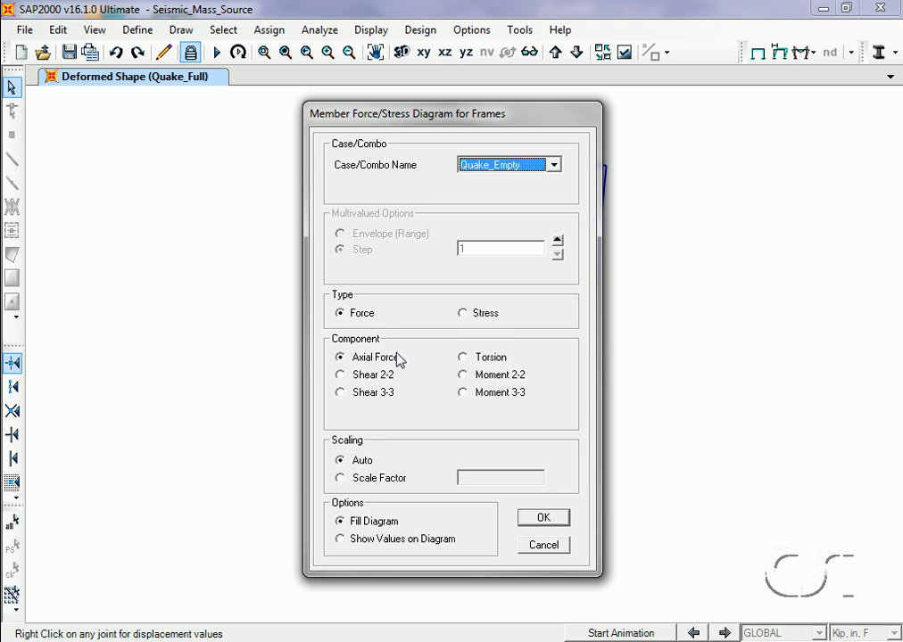
{"action": "left_click", "coordinate": [544, 519]}
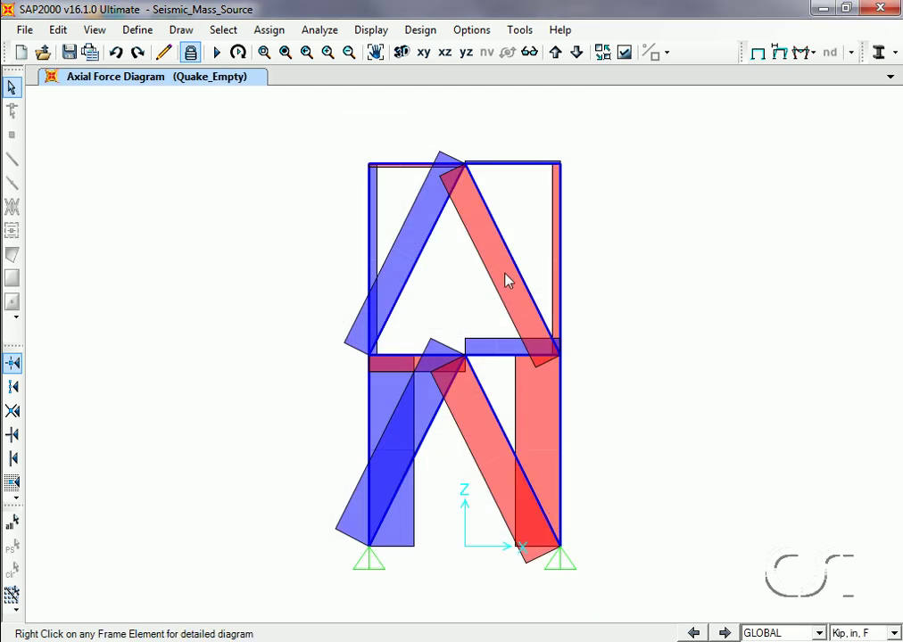
{"action": "mouse_move", "coordinate": [511, 261]}
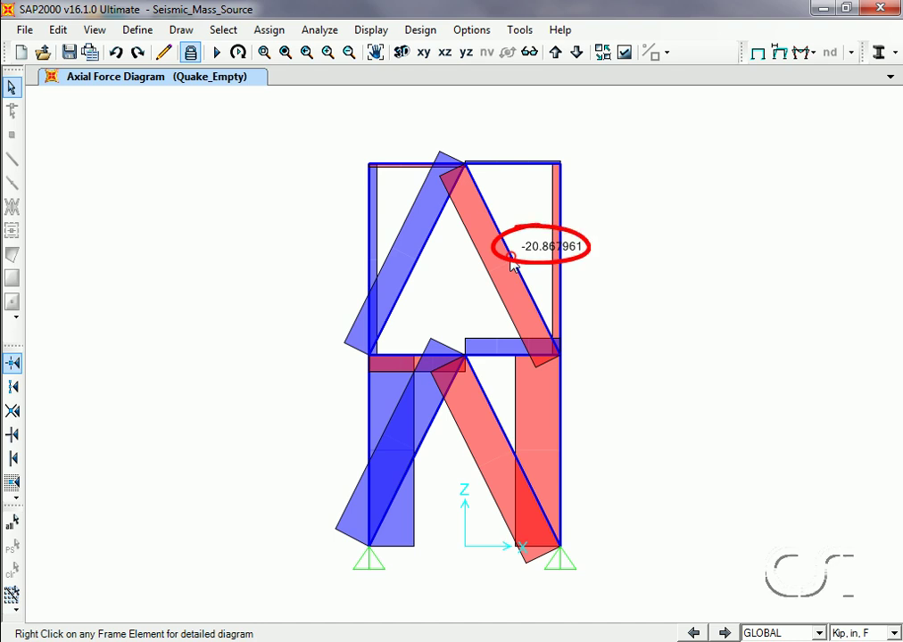
{"action": "left_click", "coordinate": [727, 632]}
{"action": "mouse_move", "coordinate": [527, 294]}
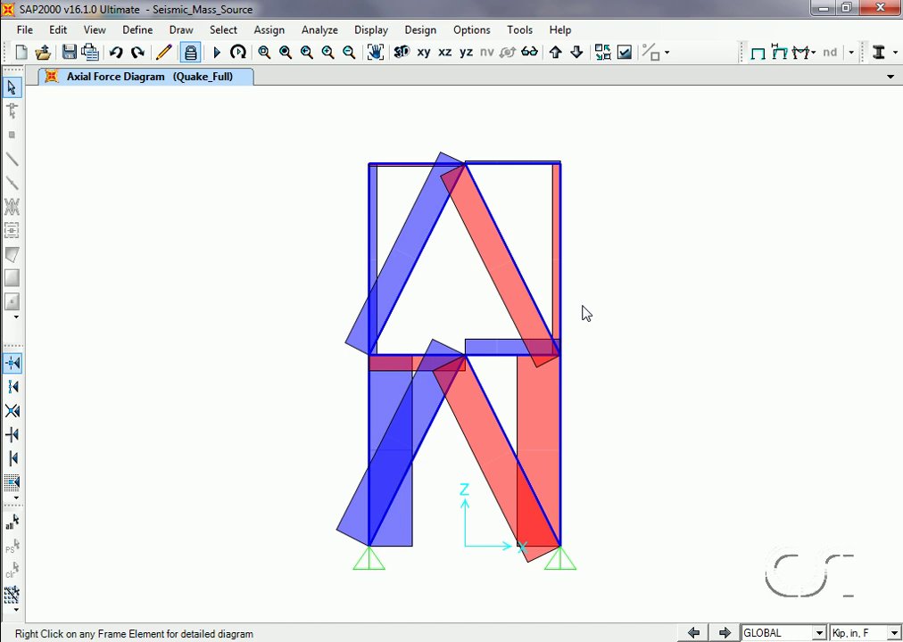
- Unlock the model and accept deleting the analysis results
{"action": "left_click", "coordinate": [191, 54]}
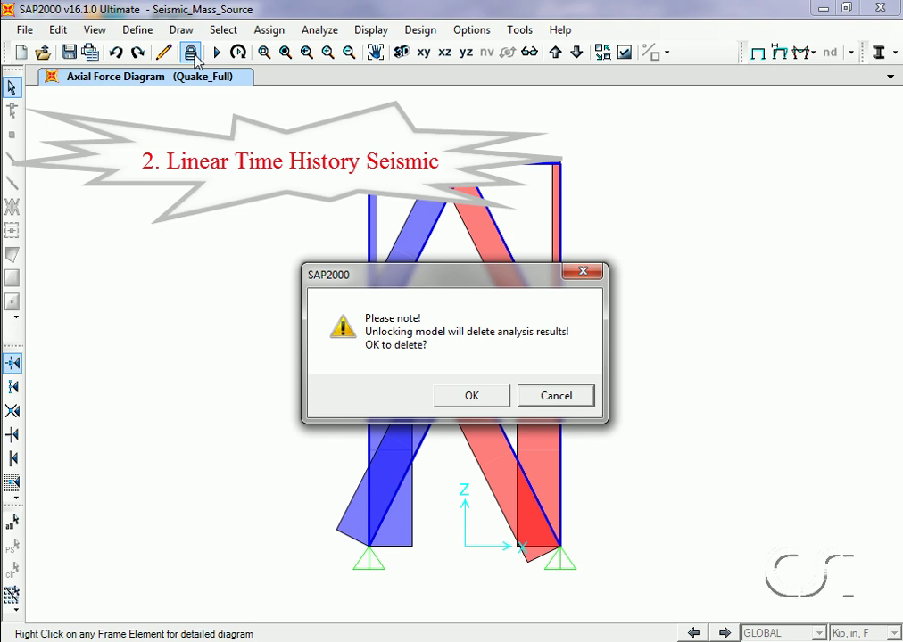
{"action": "left_click", "coordinate": [472, 397]}
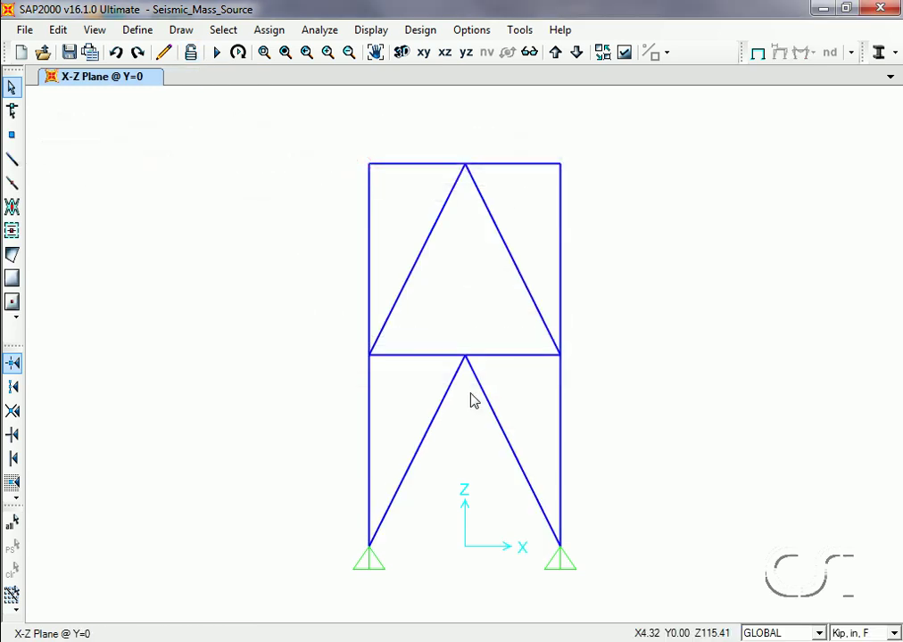
- Add a new cosine time history function and name it EQ_COS
{"action": "left_click", "coordinate": [140, 34]}
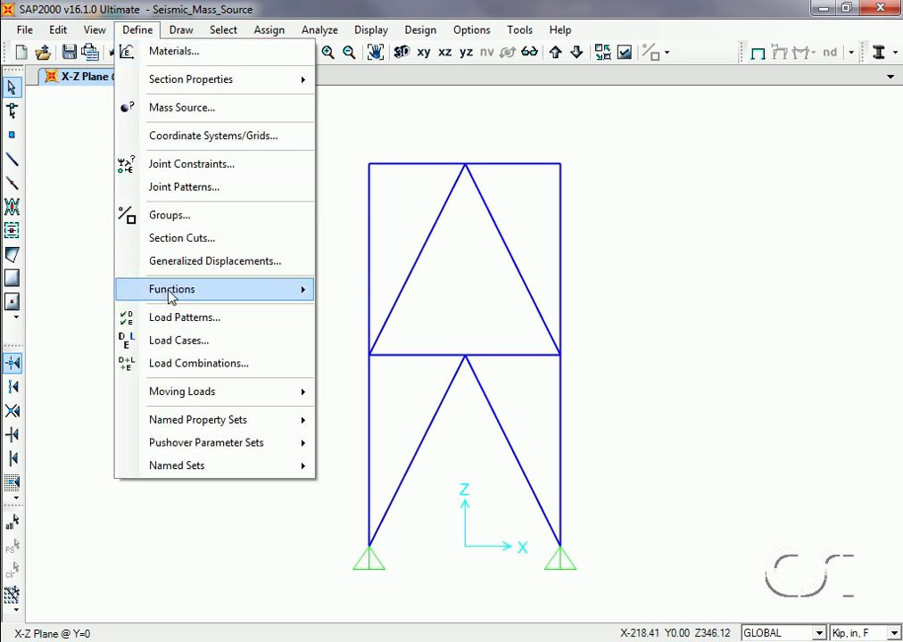
{"action": "mouse_move", "coordinate": [295, 295]}
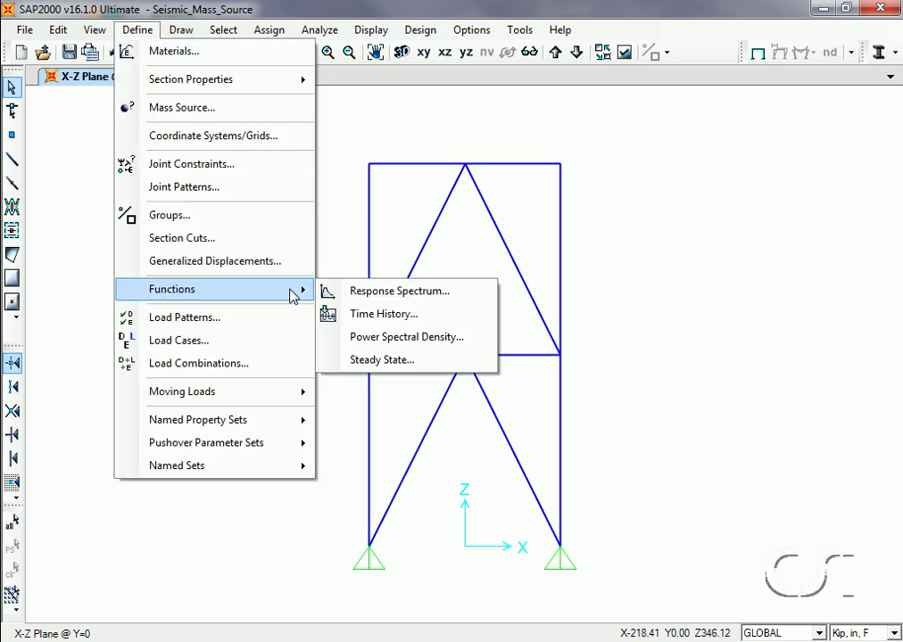
{"action": "left_click", "coordinate": [401, 317]}
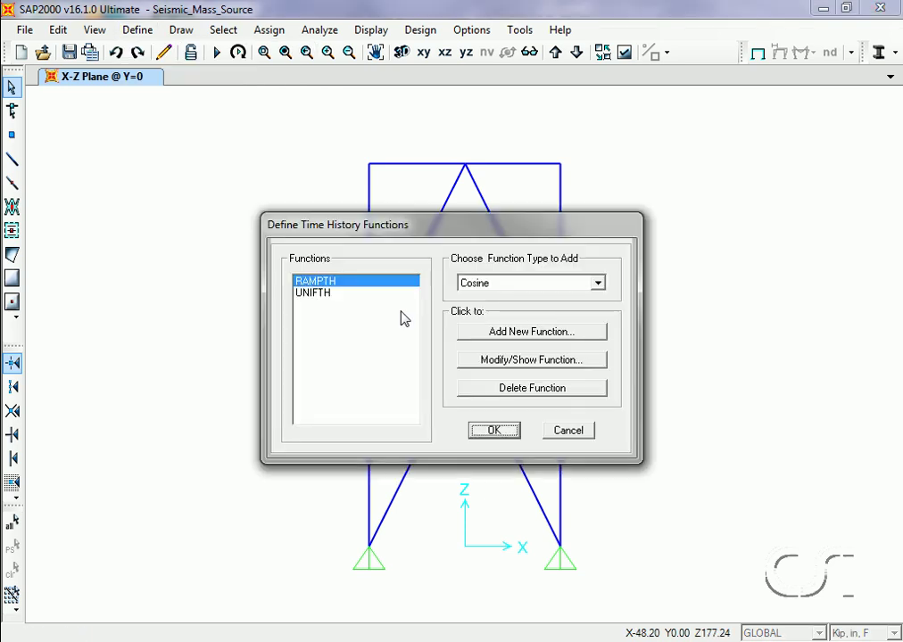
{"action": "left_click", "coordinate": [598, 283]}
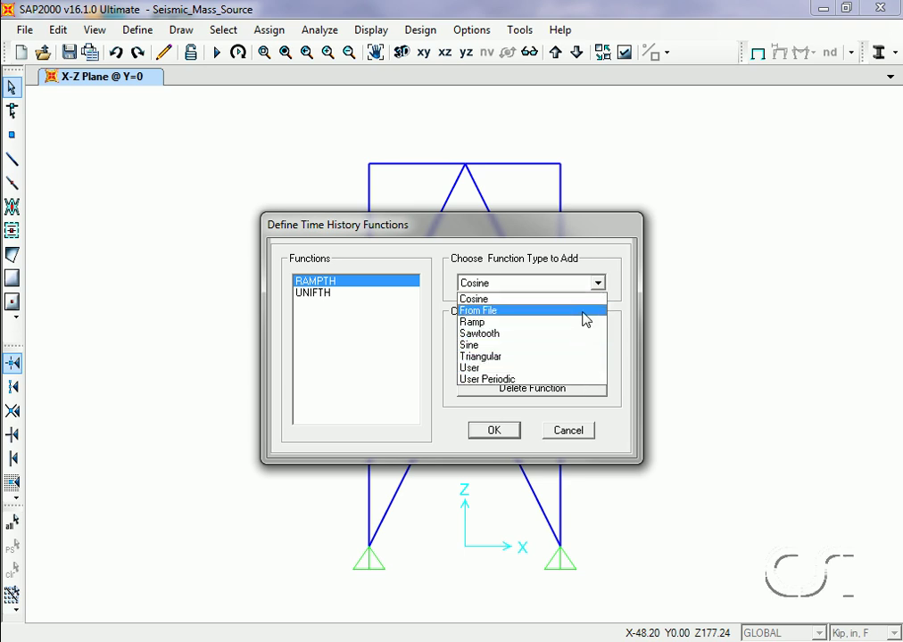
{"action": "left_click", "coordinate": [480, 301]}
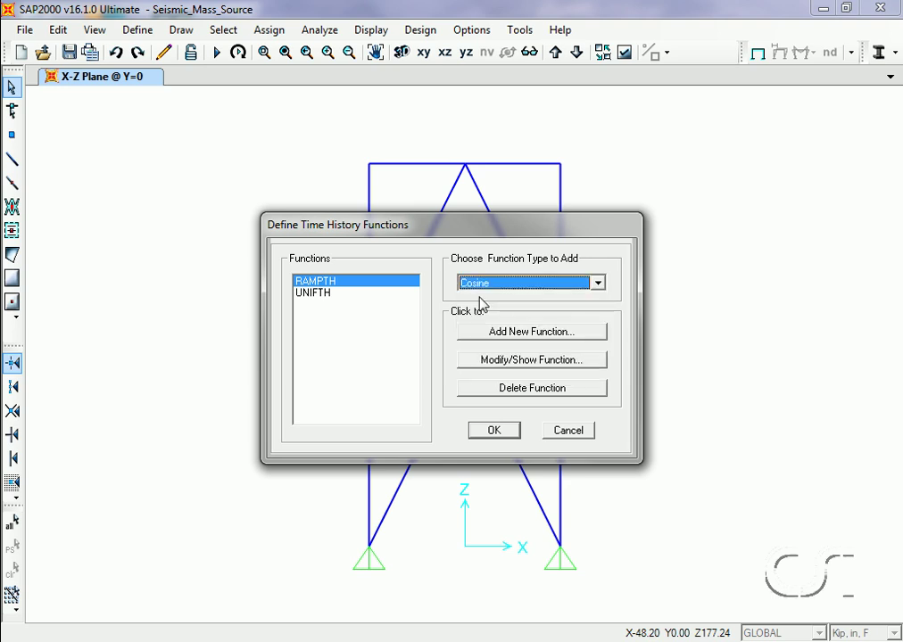
{"action": "left_click", "coordinate": [510, 338]}
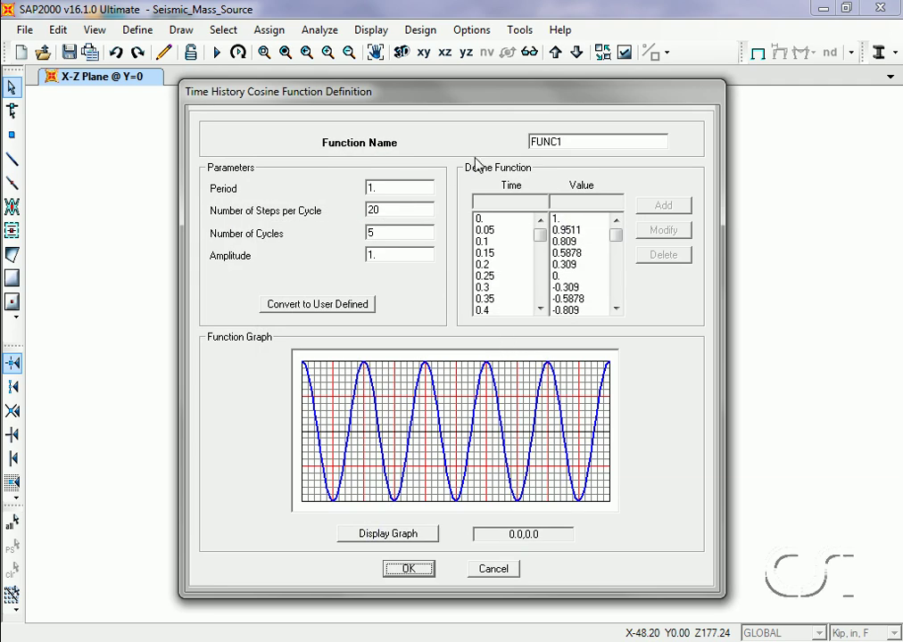
{"action": "double_click", "coordinate": [567, 139]}
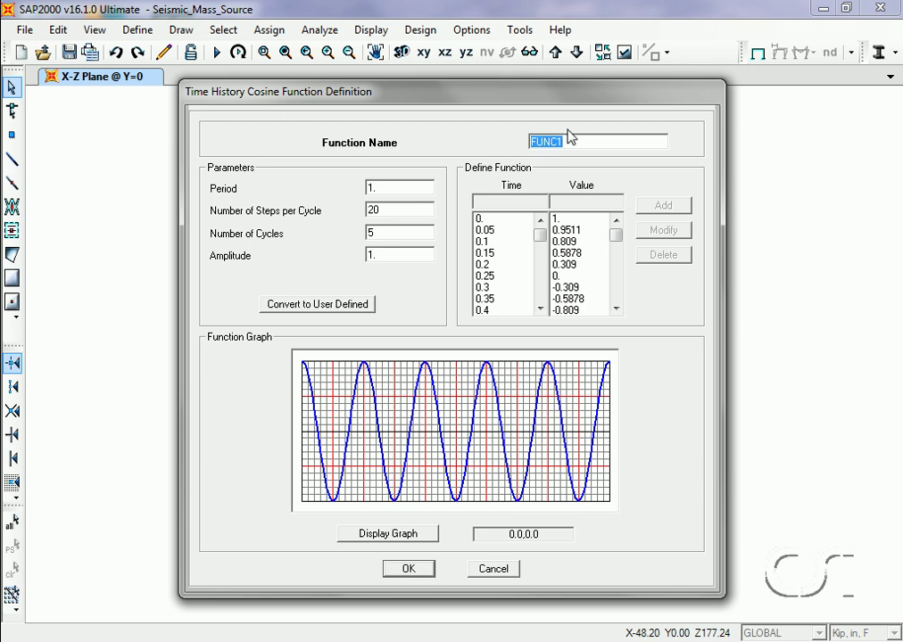
{"action": "type", "text": "EQ_COS"}
- Set the cosine function to 10 cycles with an amplitude of 50, and accept the time history function definitions
{"action": "double_click", "coordinate": [380, 232]}
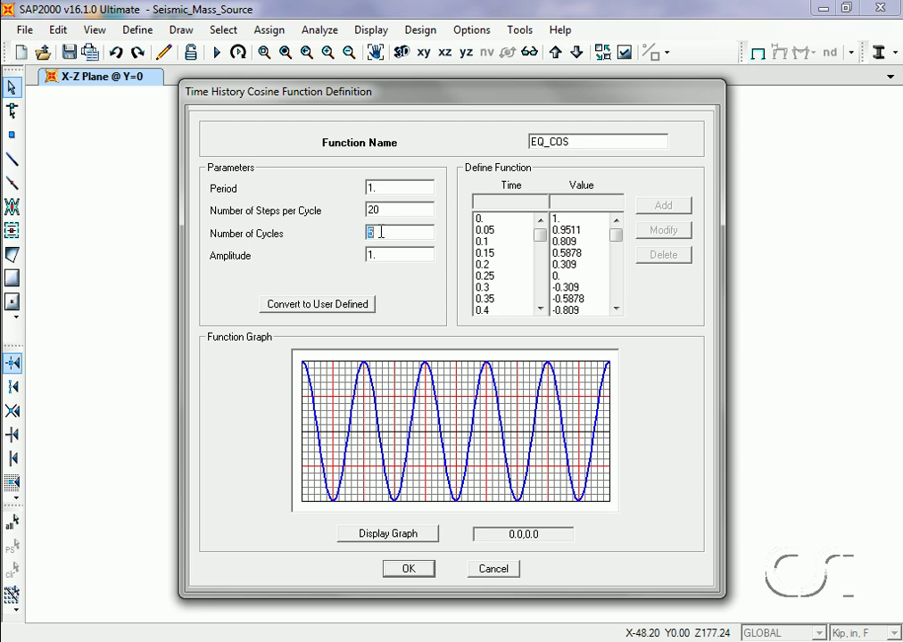
{"action": "type", "text": "10"}
{"action": "double_click", "coordinate": [379, 255]}
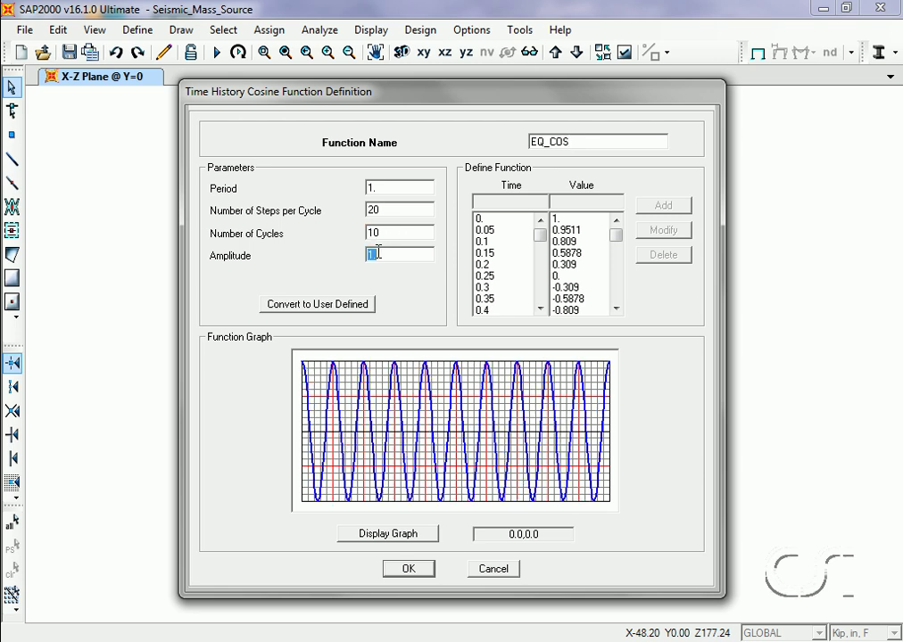
{"action": "type", "text": "50"}
{"action": "double_click", "coordinate": [378, 236]}
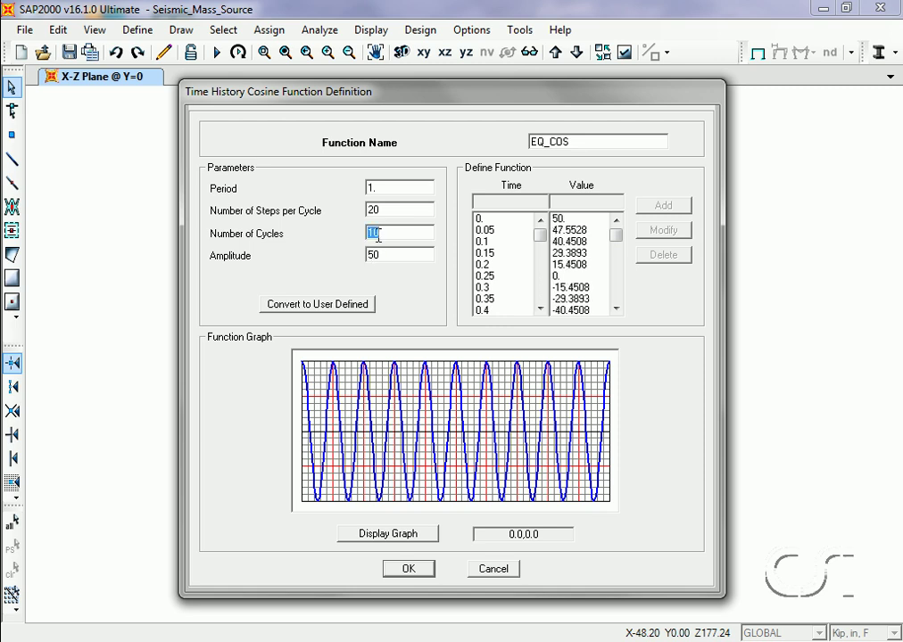
{"action": "left_click", "coordinate": [410, 570]}
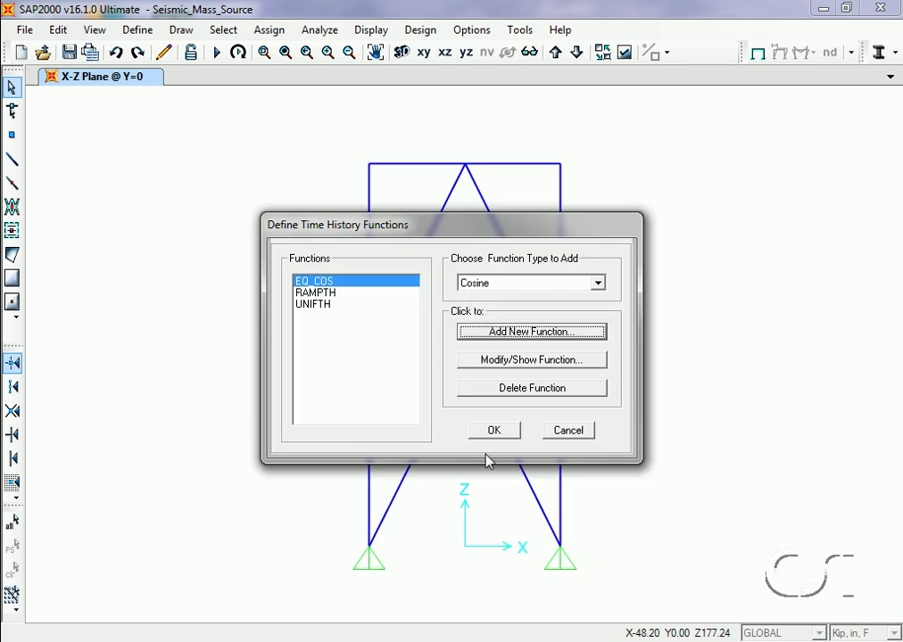
{"action": "left_click", "coordinate": [495, 432]}
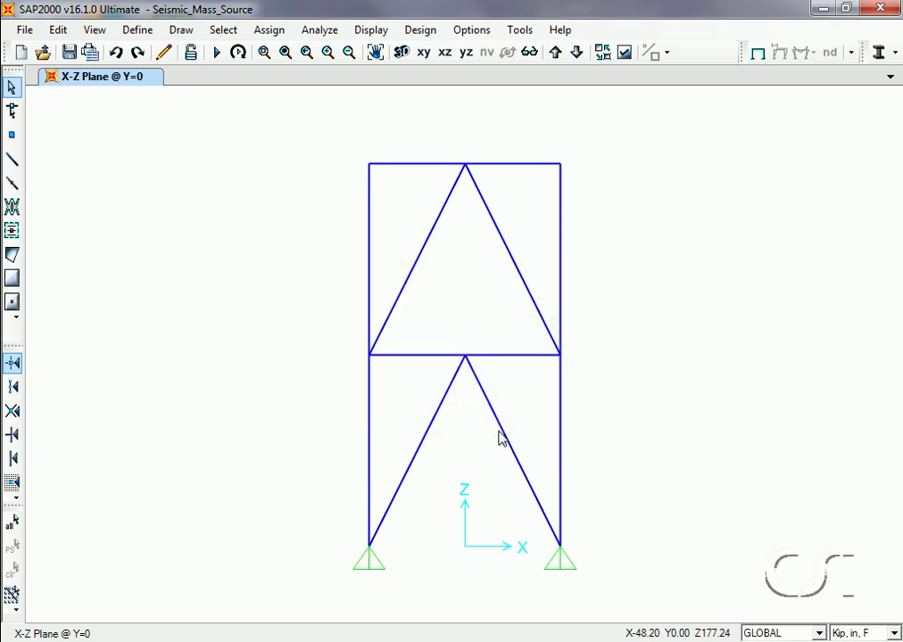
- Open the existing MODAL load case for modification and rename it MODAL_Empty
{"action": "left_click", "coordinate": [138, 30]}
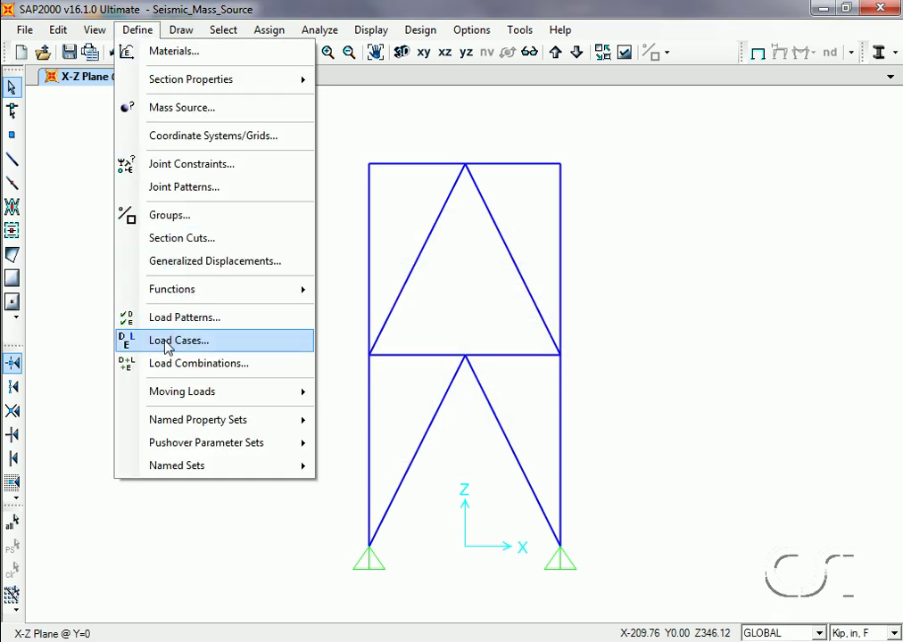
{"action": "left_click", "coordinate": [204, 346]}
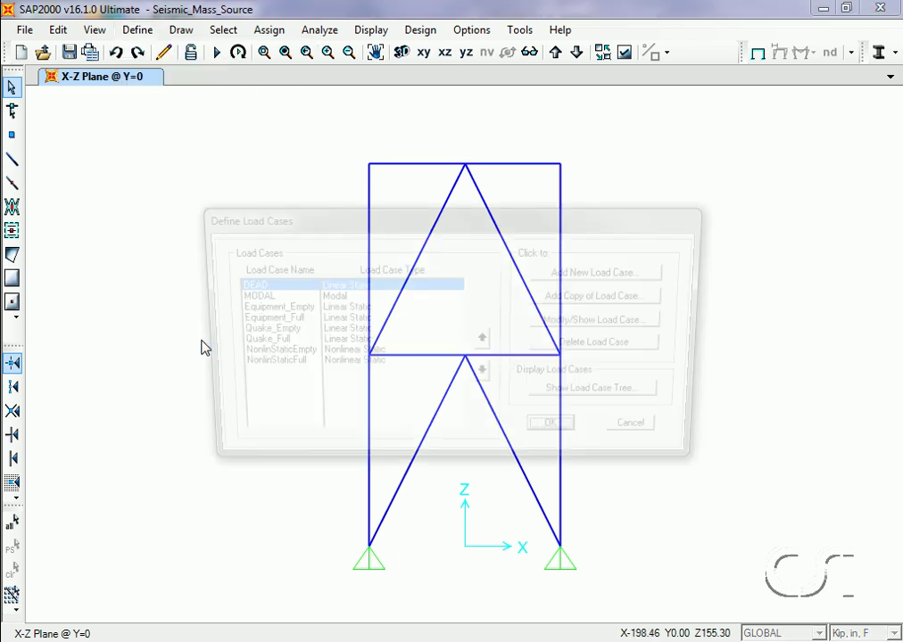
{"action": "left_click", "coordinate": [250, 297]}
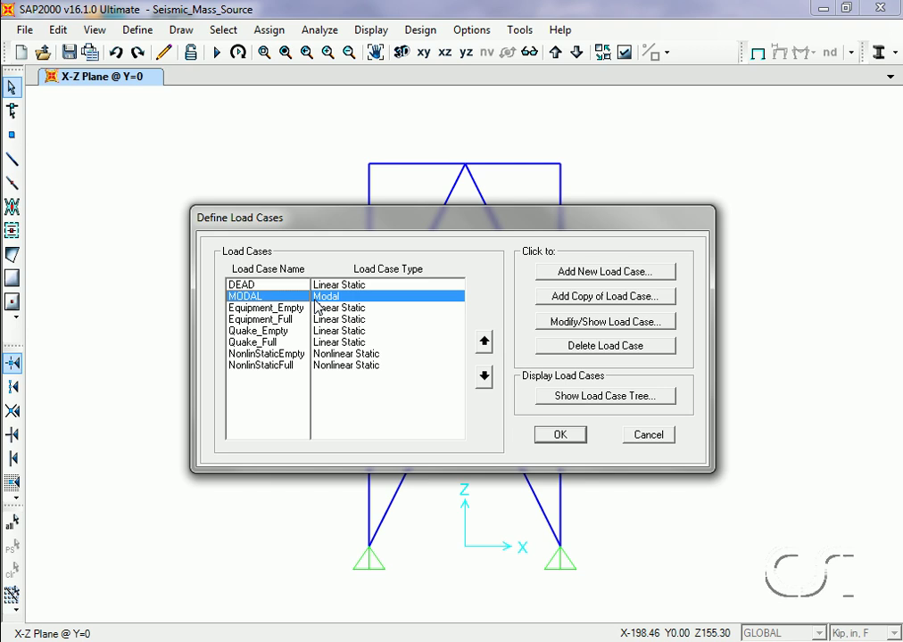
{"action": "left_click", "coordinate": [591, 325]}
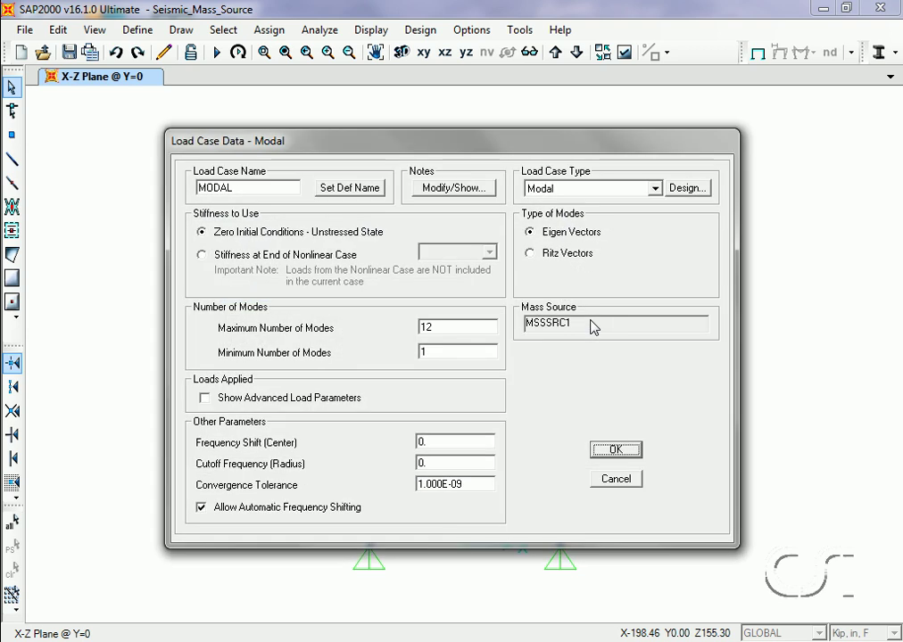
{"action": "double_click", "coordinate": [247, 188]}
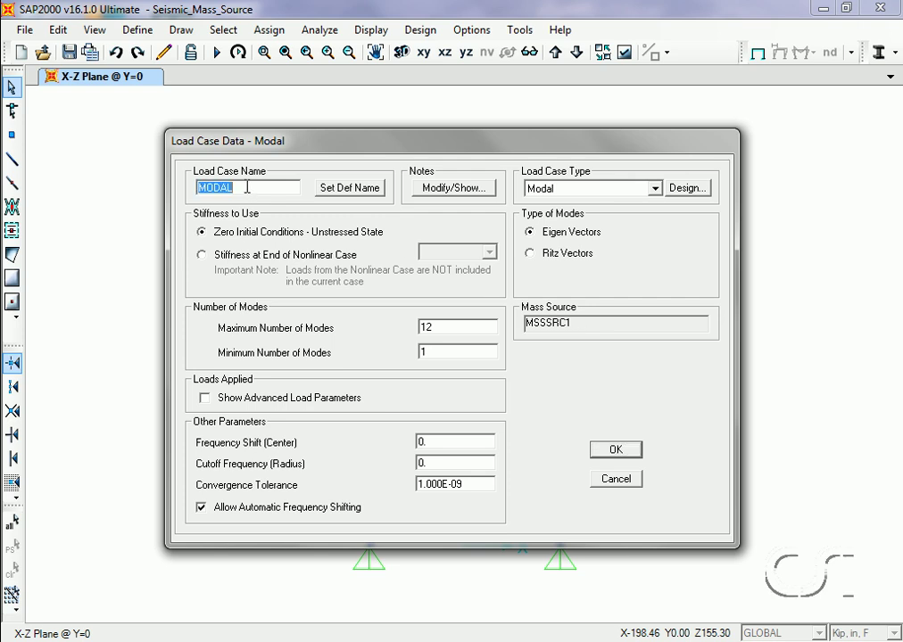
{"action": "left_click", "coordinate": [247, 187]}
{"action": "type", "text": "_Empty"}
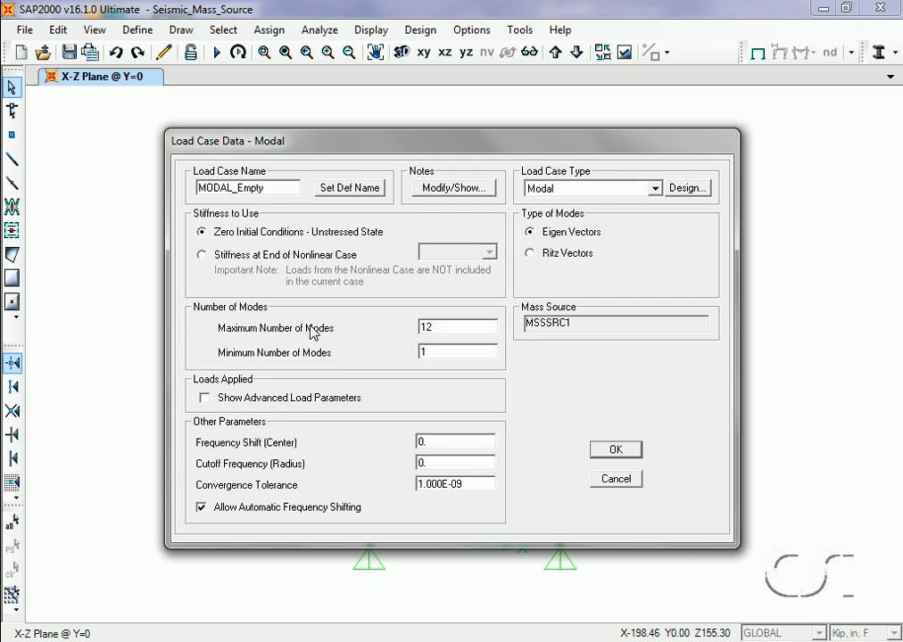
- Make MODAL_Empty use the stiffness at the end of nonlinear case NonlinStaticEmpty, and accept the load case
{"action": "left_click", "coordinate": [202, 256]}
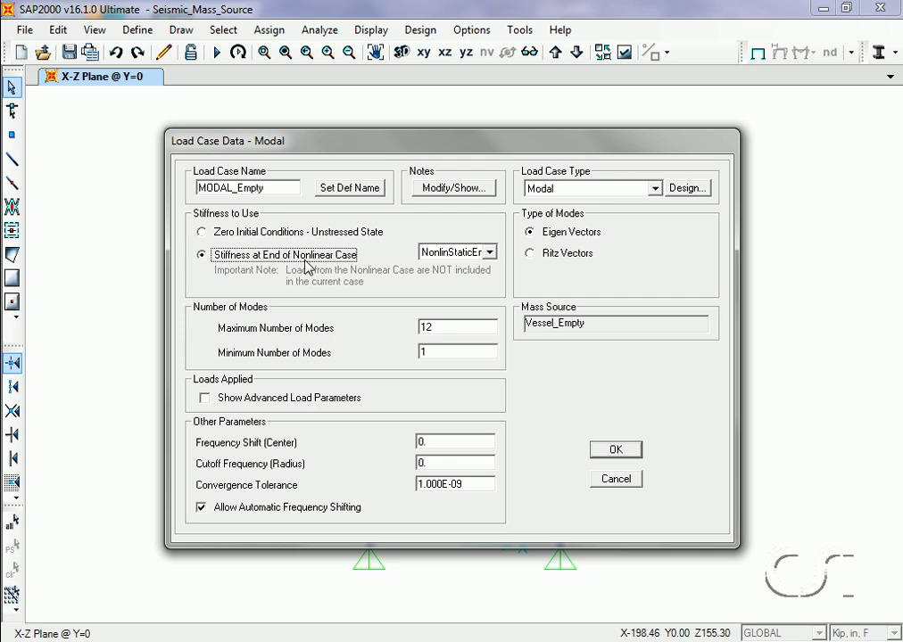
{"action": "left_click", "coordinate": [489, 253]}
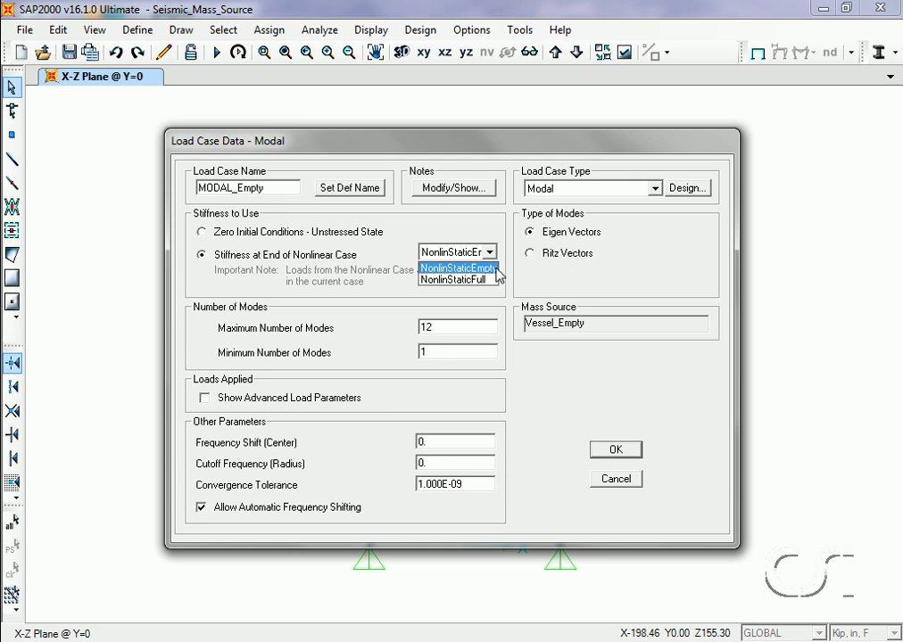
{"action": "left_click", "coordinate": [496, 270]}
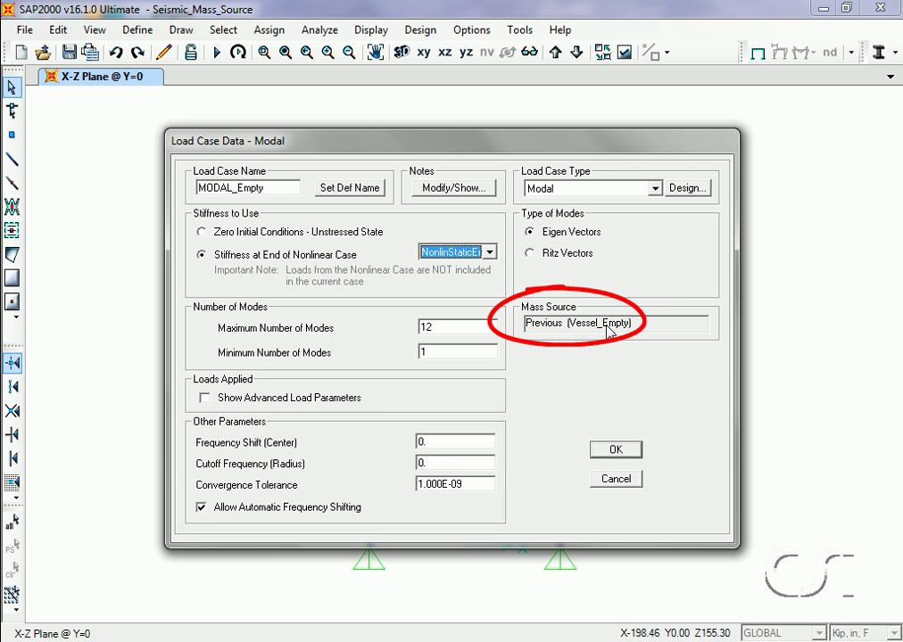
{"action": "left_click", "coordinate": [614, 450]}
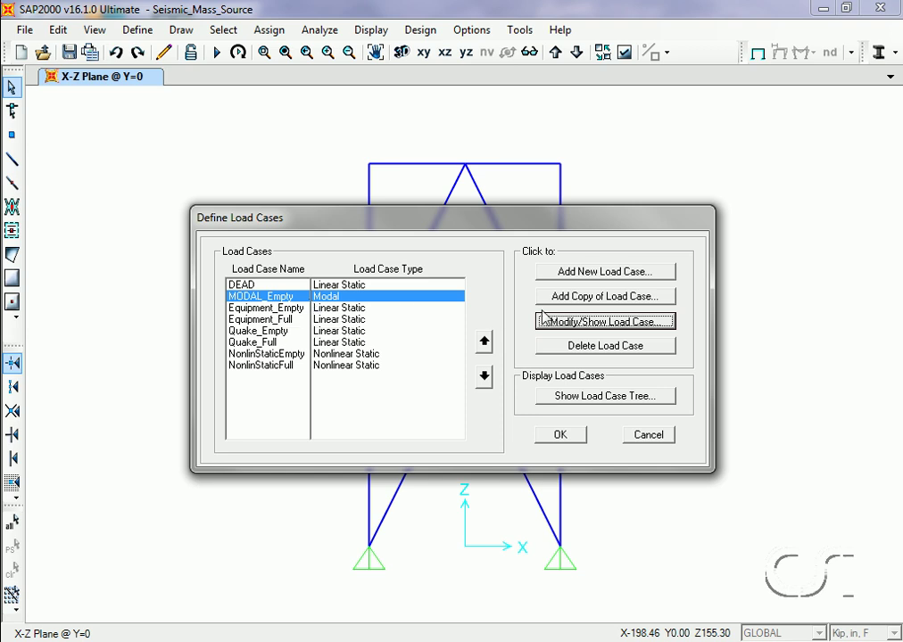
- Add a copy of MODAL_Empty named MODAL_Full, using the stiffness at the end of nonlinear case NonlinStaticFull
{"action": "left_click", "coordinate": [599, 298]}
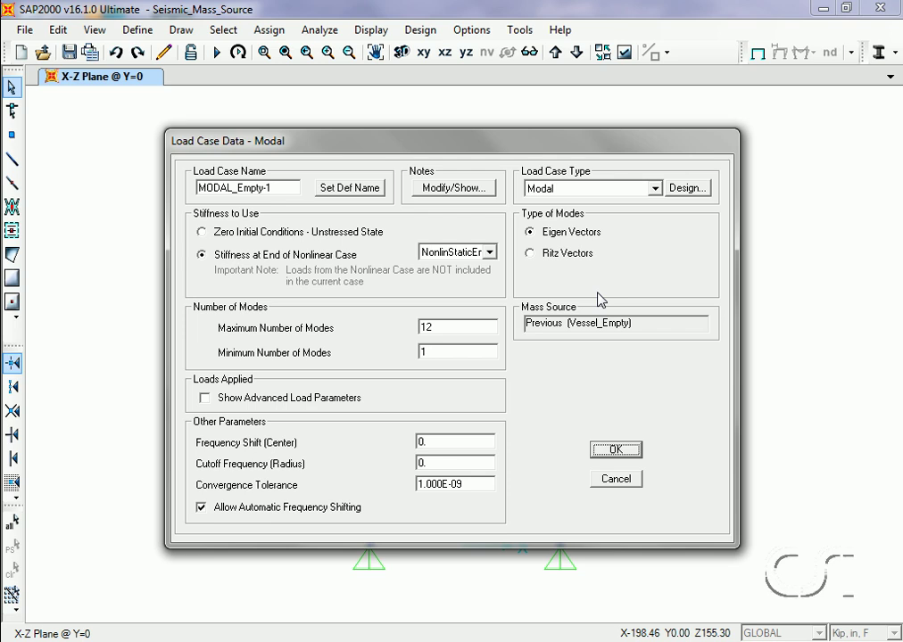
{"action": "double_click", "coordinate": [277, 187]}
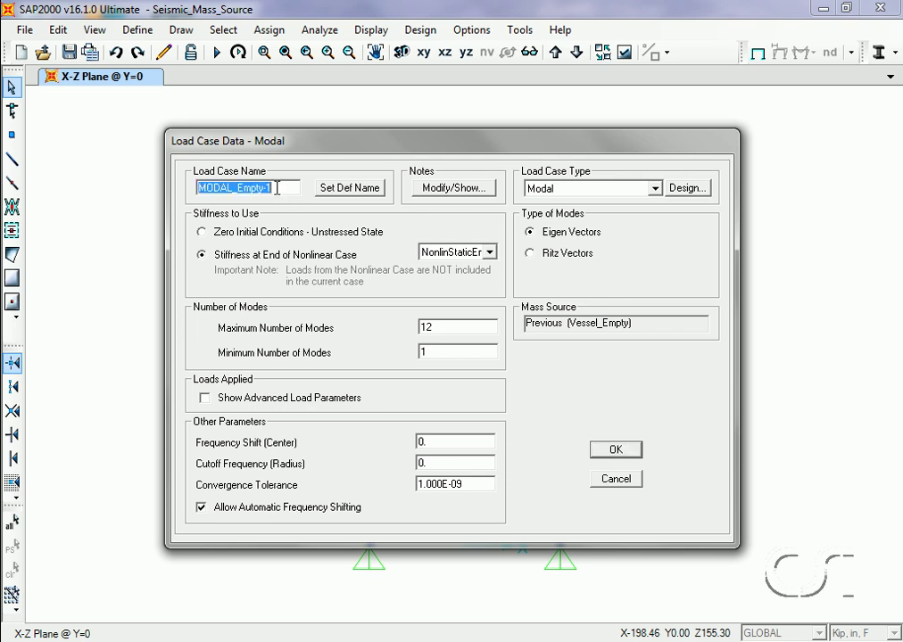
{"action": "left_click_drag", "start_coordinate": [278, 188], "coordinate": [236, 190]}
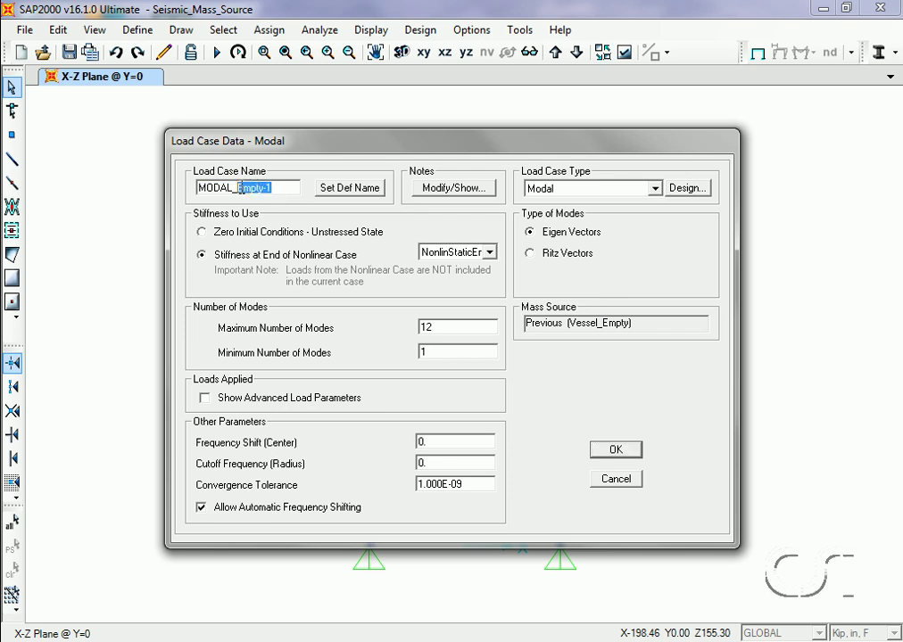
{"action": "type", "text": "Full"}
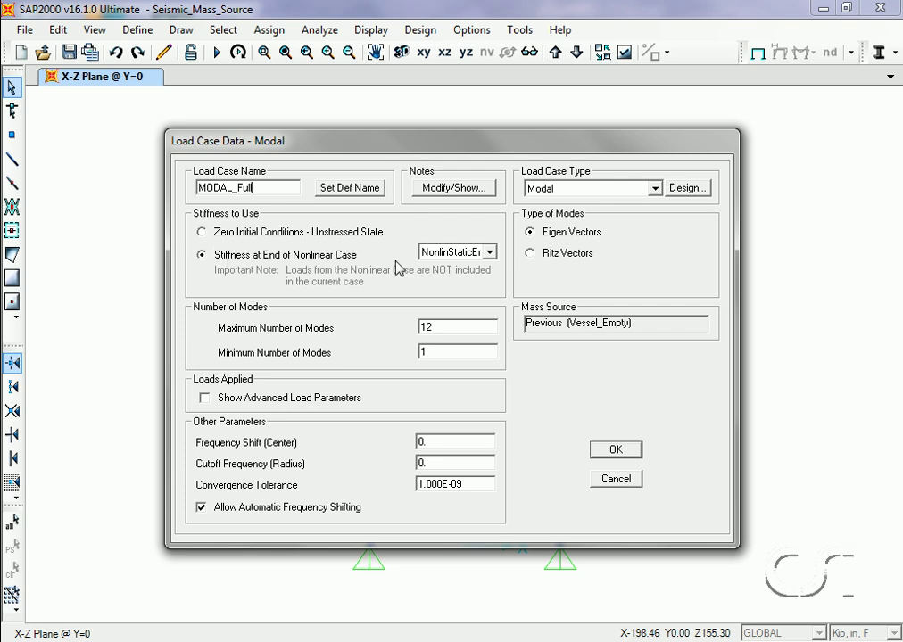
{"action": "left_click", "coordinate": [488, 253]}
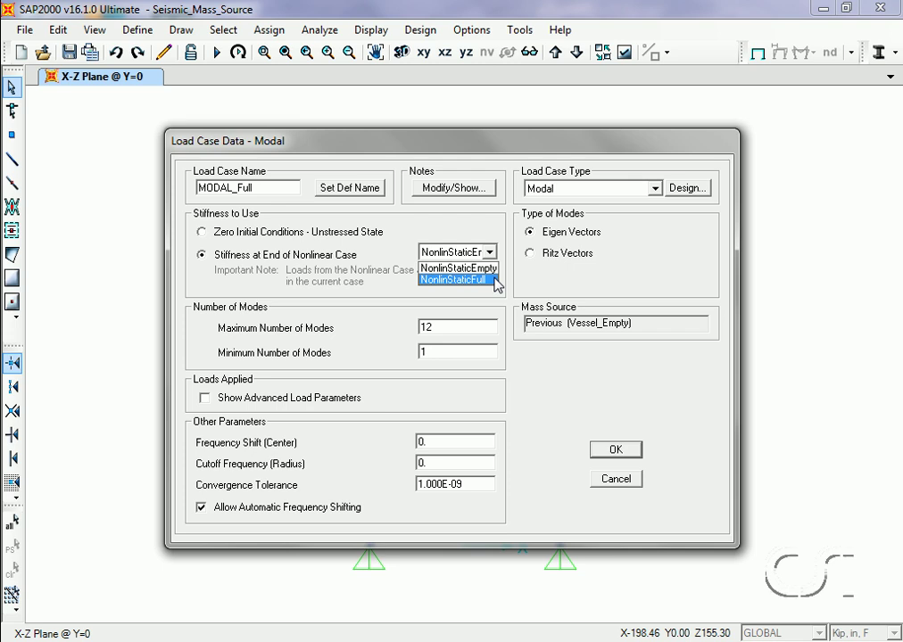
{"action": "left_click", "coordinate": [496, 281]}
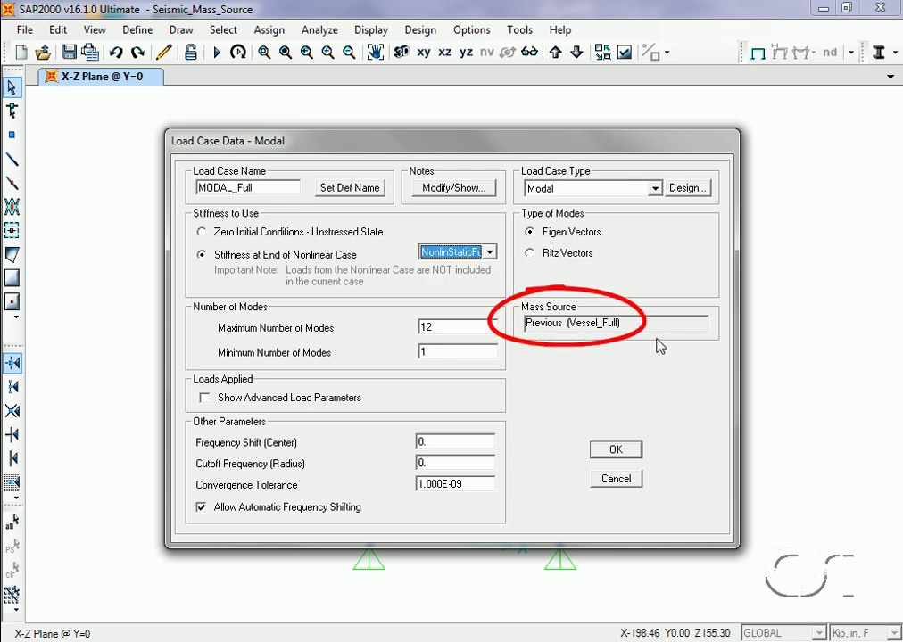
{"action": "left_click", "coordinate": [622, 451]}
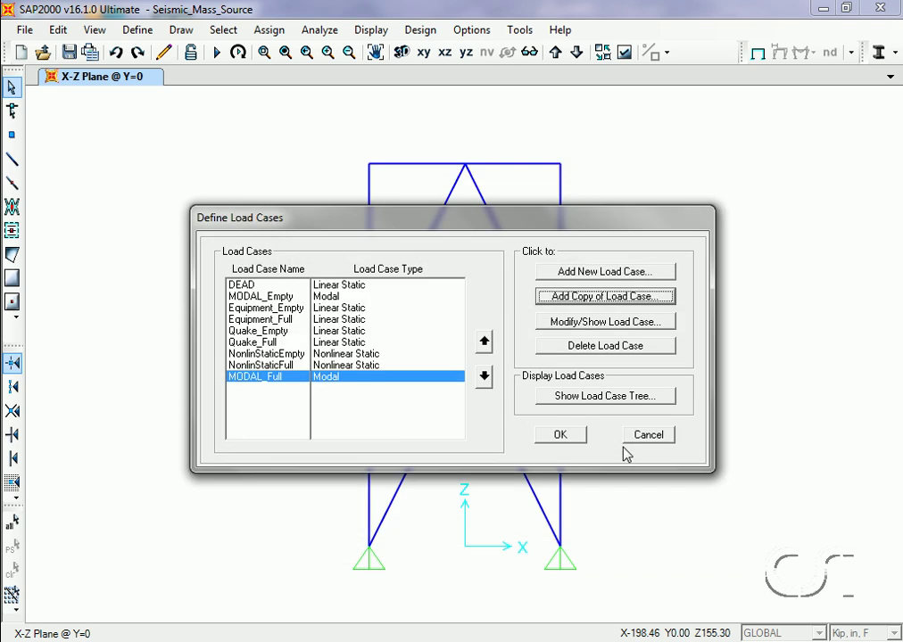
- Convert the Quake_Empty load case from Static to Time History, using modes from MODAL_Empty
{"action": "left_click", "coordinate": [369, 331]}
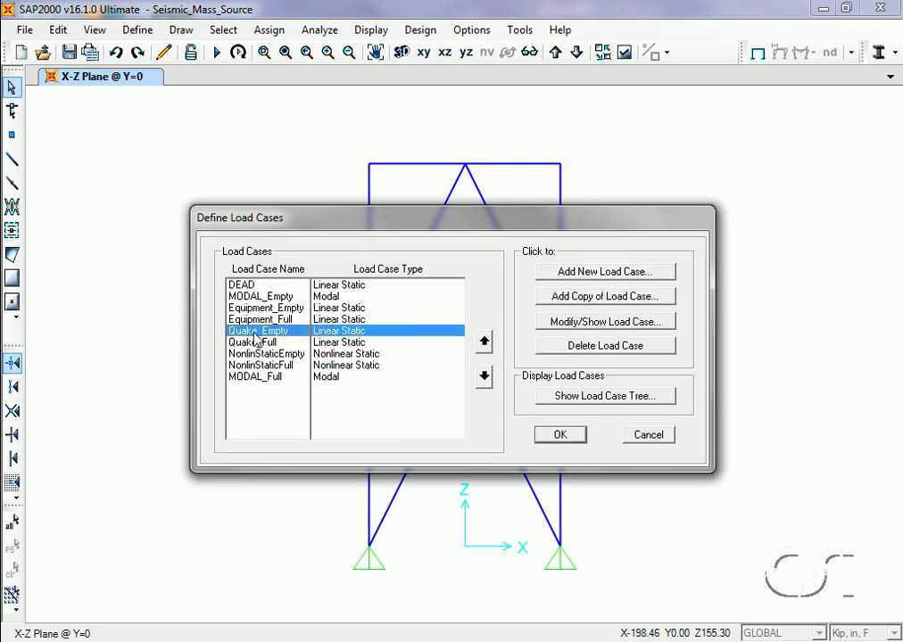
{"action": "left_click", "coordinate": [594, 324]}
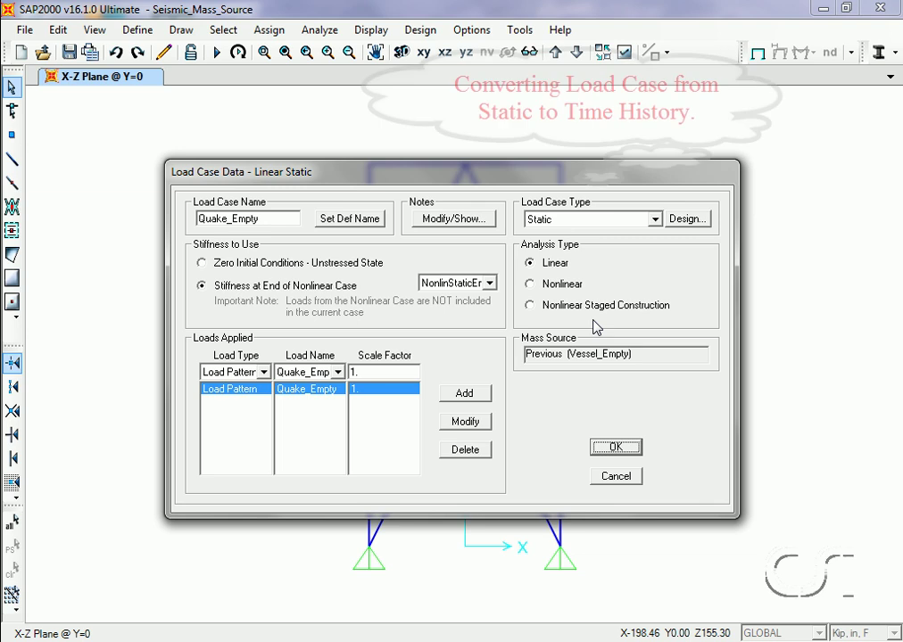
{"action": "left_click", "coordinate": [654, 220]}
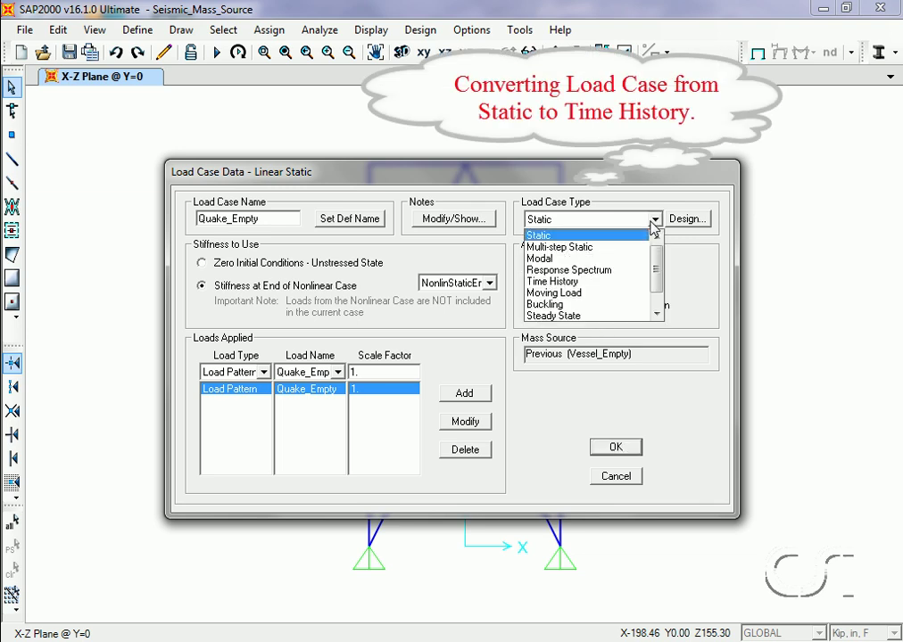
{"action": "left_click", "coordinate": [606, 283]}
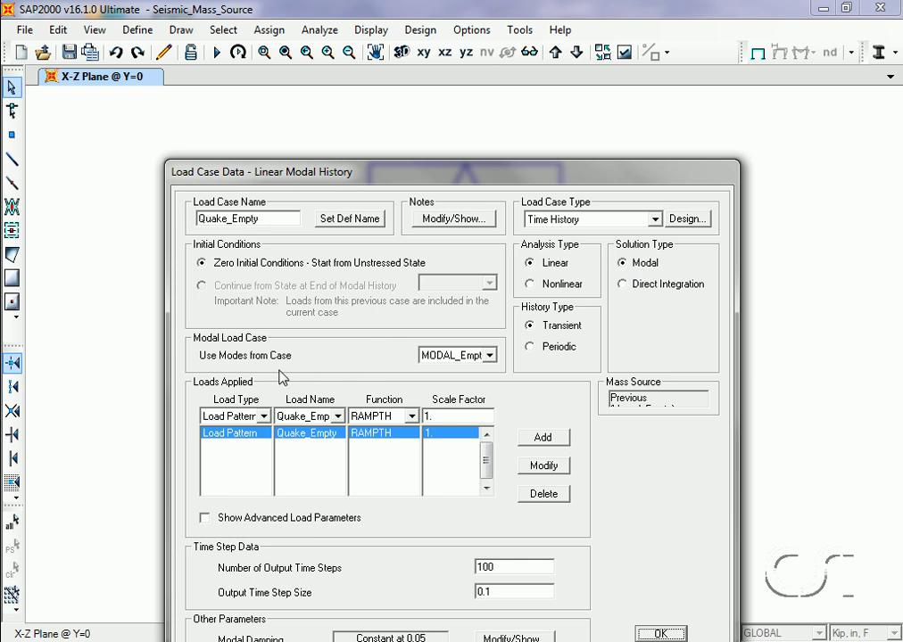
{"action": "left_click", "coordinate": [489, 358]}
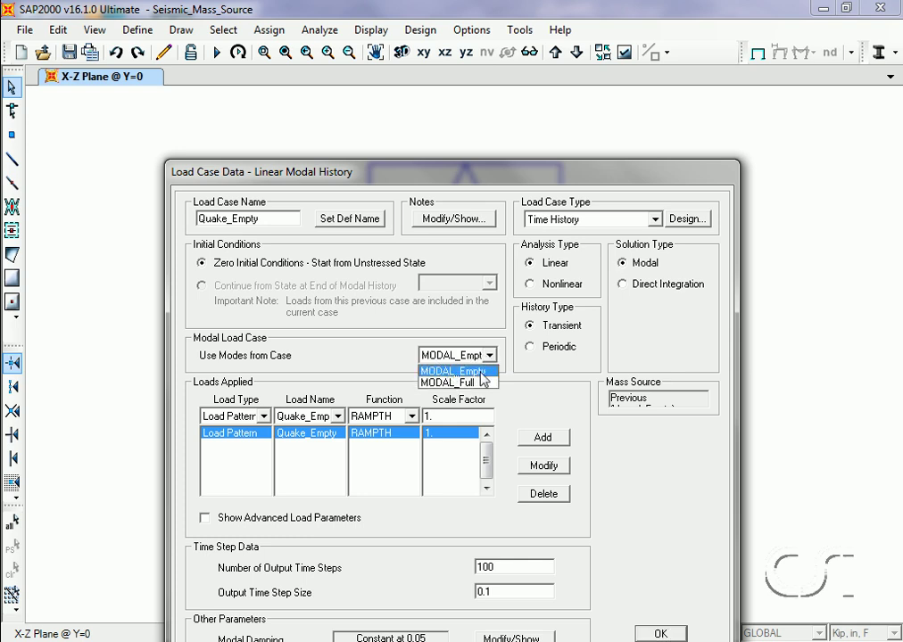
{"action": "left_click", "coordinate": [481, 373]}
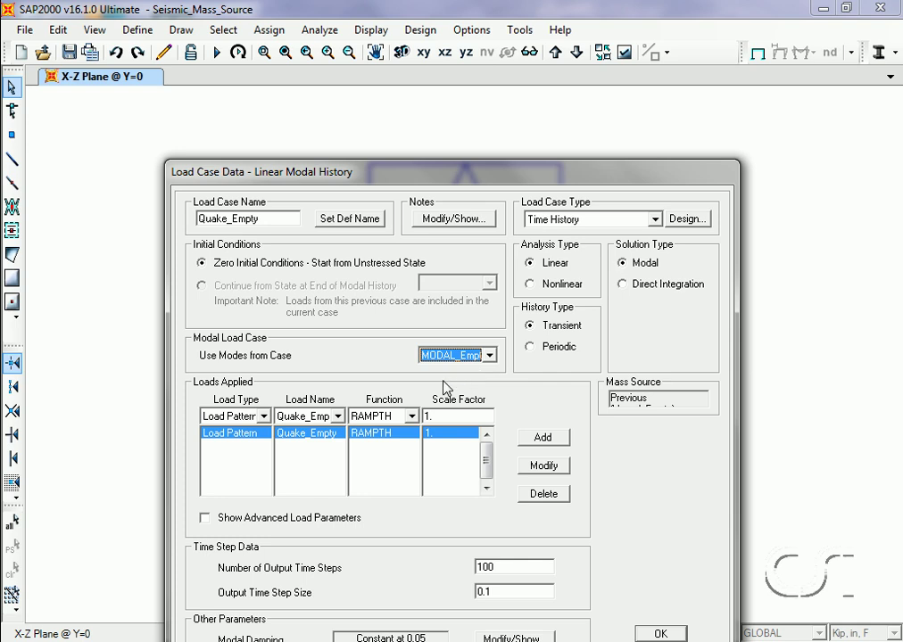
- Change the applied load of Quake_Empty to Accel in U1 with function EQ_COS, and accept the load case
{"action": "left_click", "coordinate": [262, 418]}
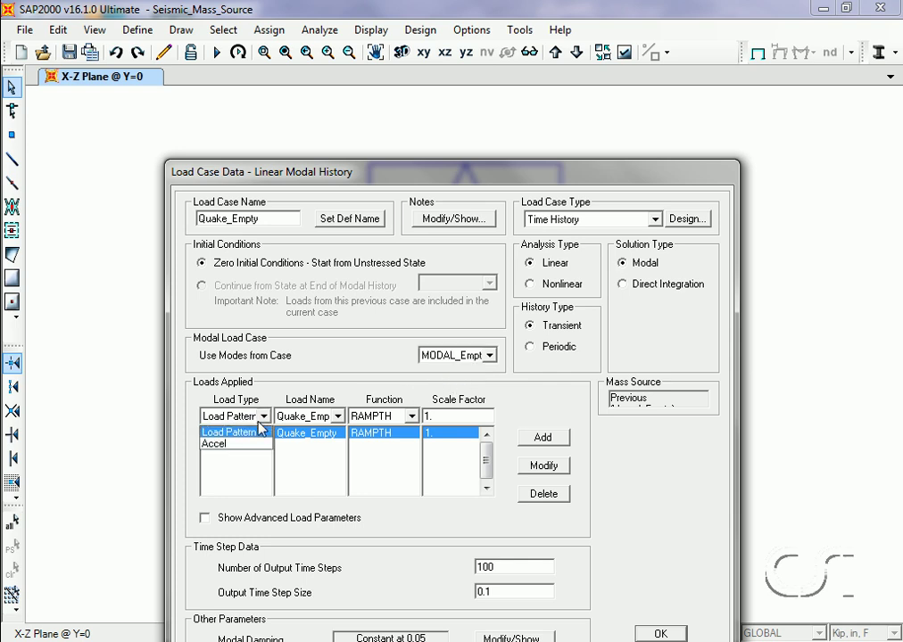
{"action": "left_click", "coordinate": [256, 444]}
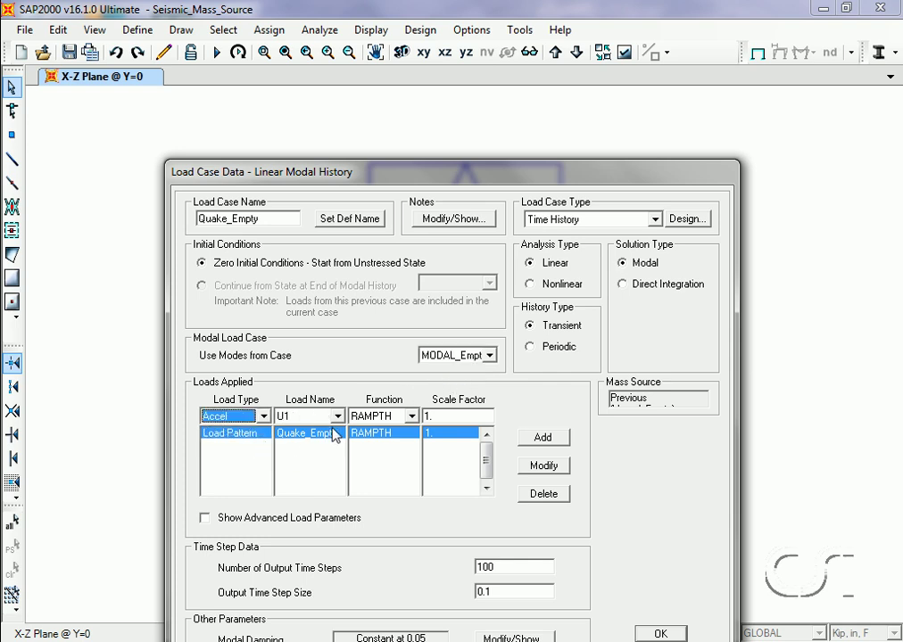
{"action": "left_click", "coordinate": [411, 417]}
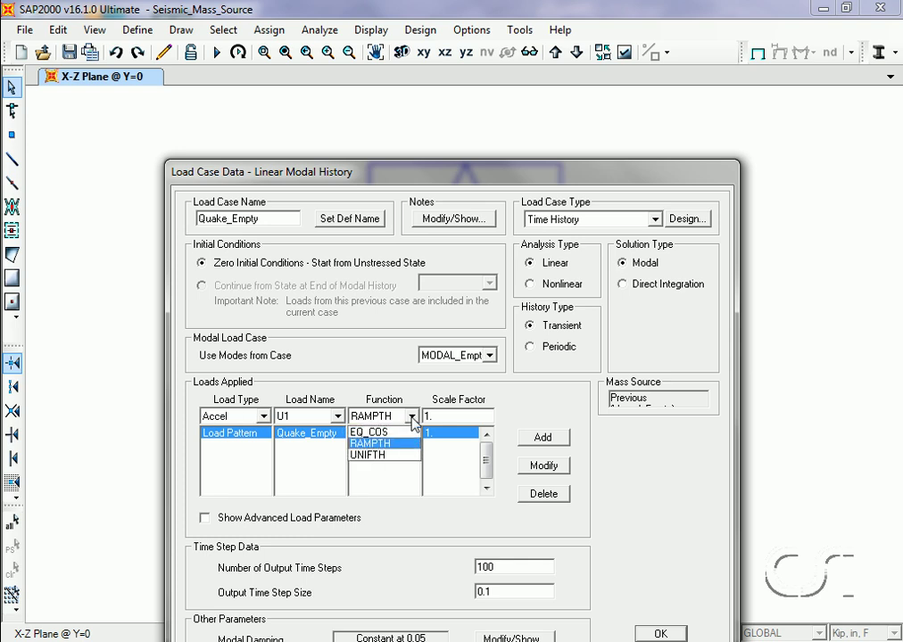
{"action": "left_click", "coordinate": [410, 434]}
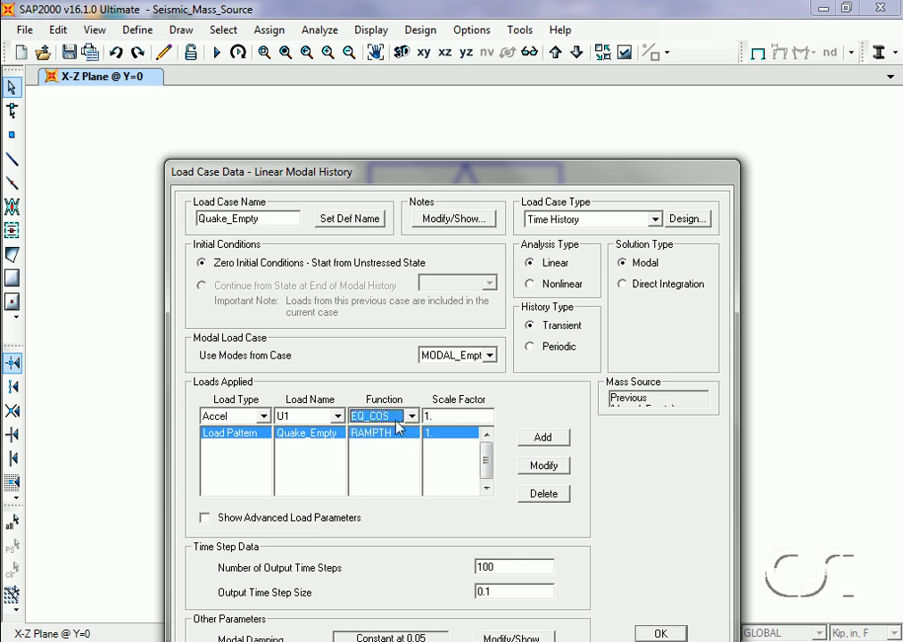
{"action": "left_click", "coordinate": [538, 466]}
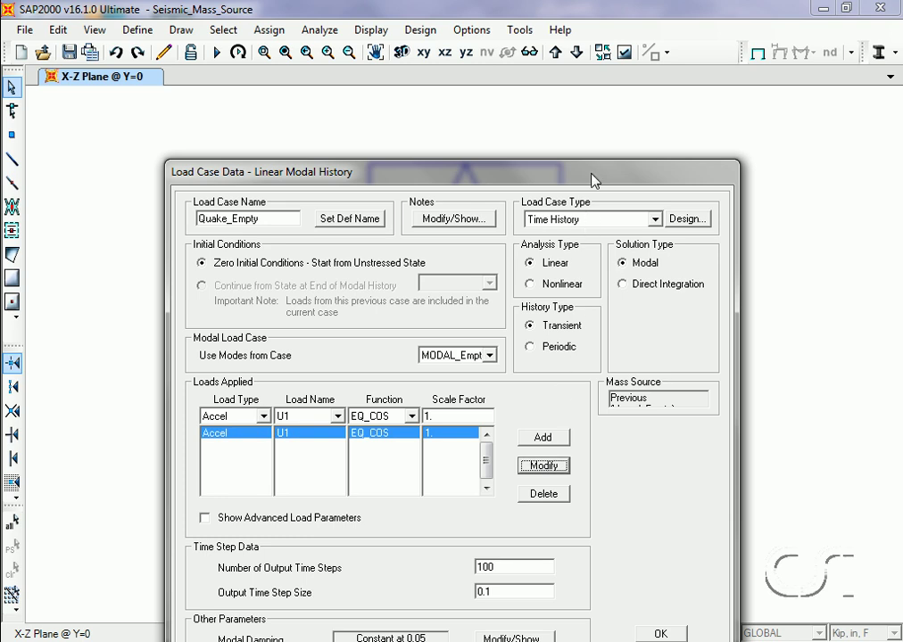
{"action": "left_click_drag", "start_coordinate": [595, 172], "coordinate": [585, 73]}
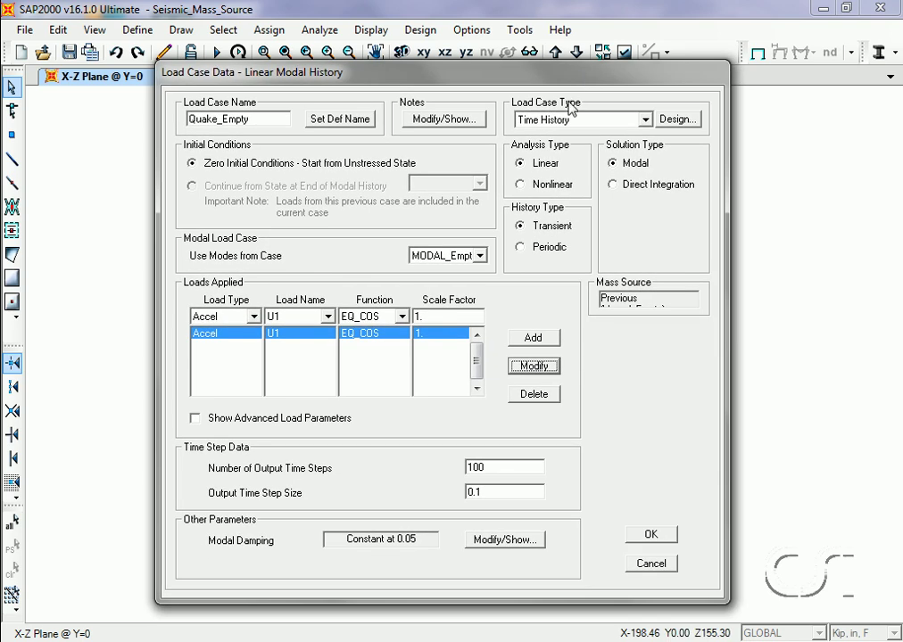
{"action": "left_click", "coordinate": [650, 536]}
{"action": "left_click", "coordinate": [650, 535]}
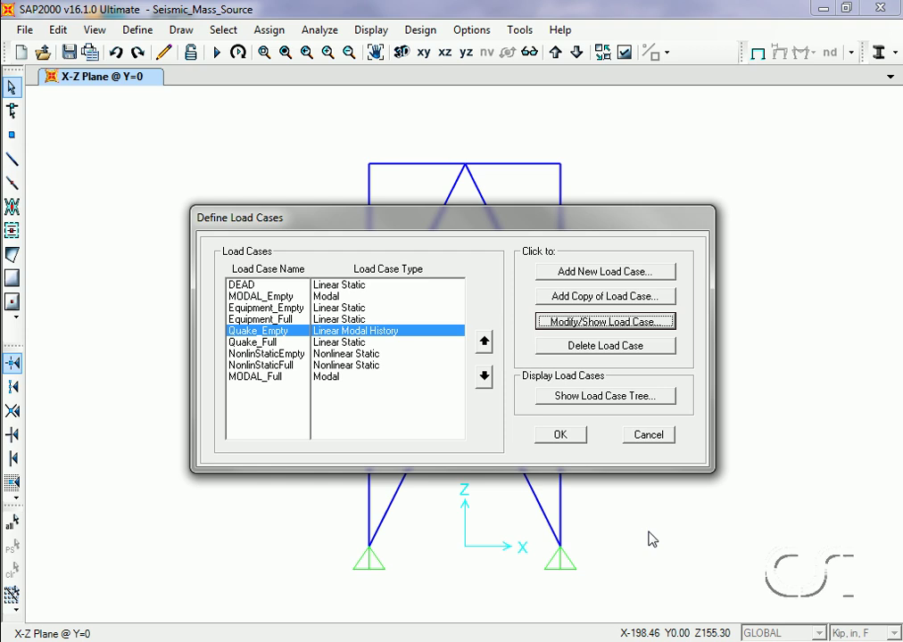
- Convert the Quake_Full load case from Static to Time History, using modes from MODAL_Full
{"action": "left_click", "coordinate": [343, 345]}
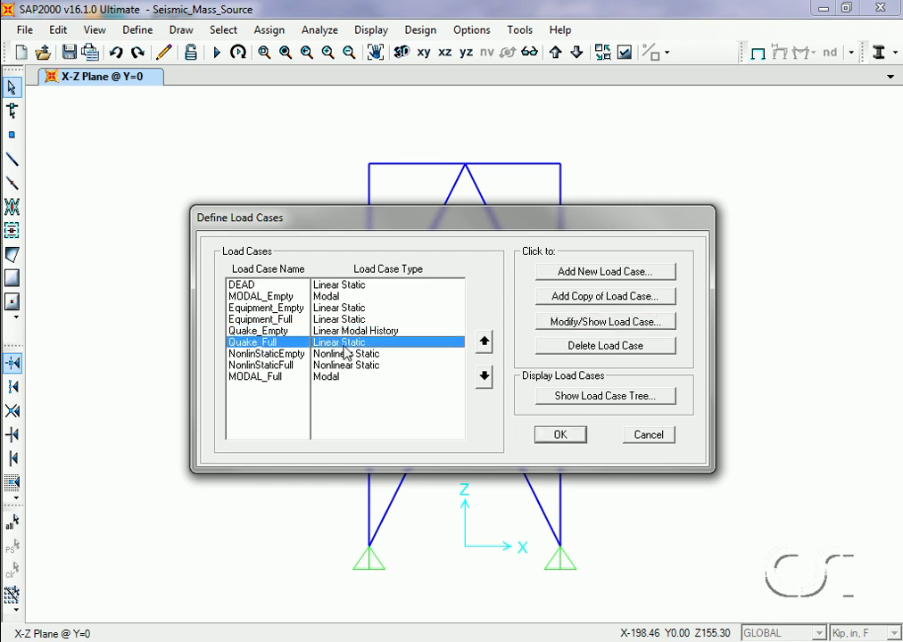
{"action": "left_click", "coordinate": [611, 322]}
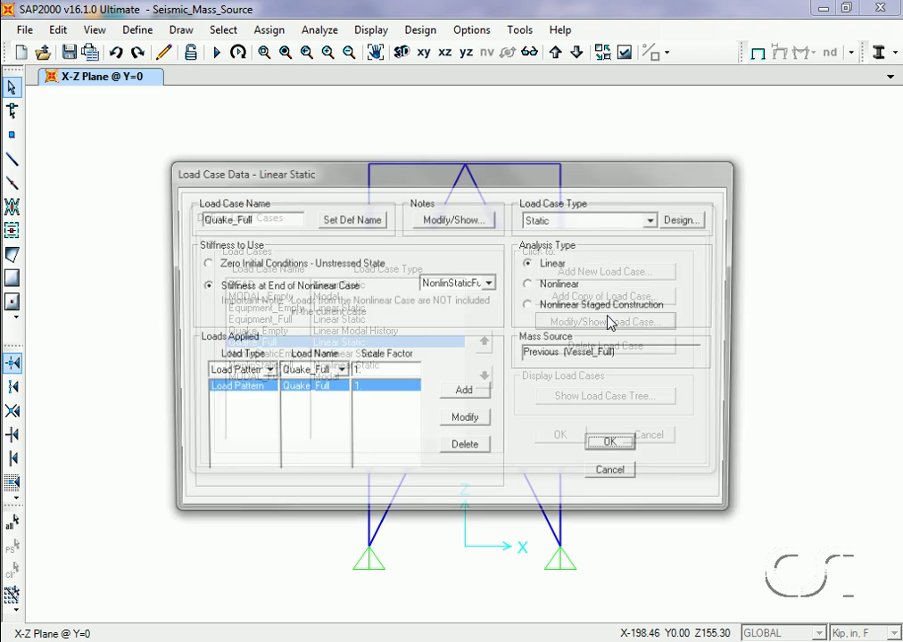
{"action": "left_click", "coordinate": [654, 218]}
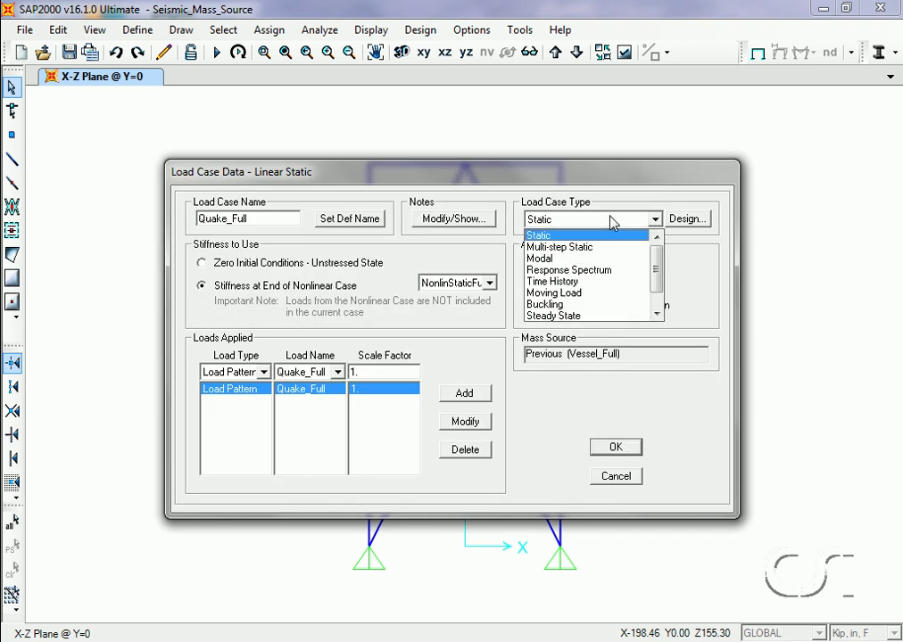
{"action": "left_click", "coordinate": [604, 281]}
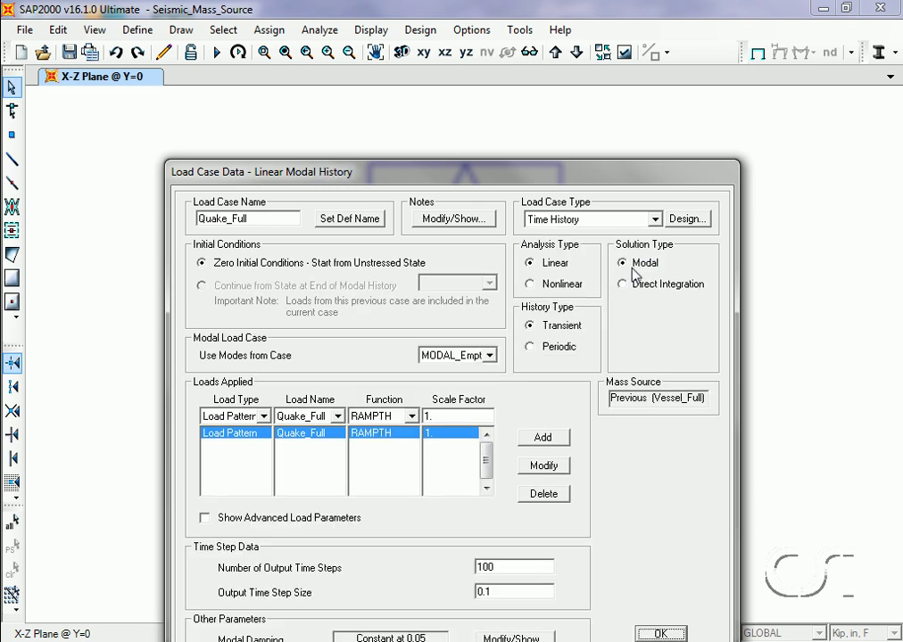
{"action": "left_click", "coordinate": [452, 356]}
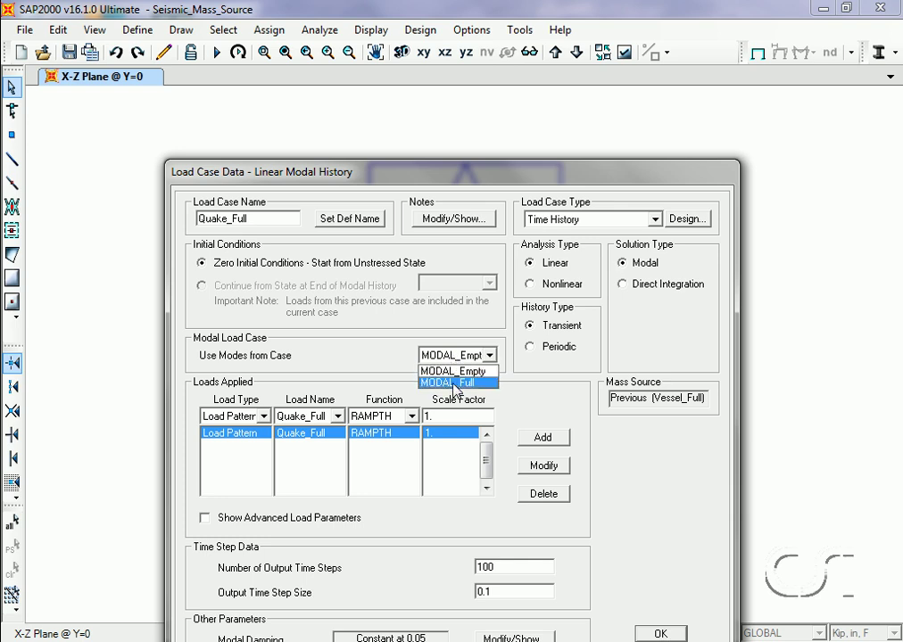
{"action": "left_click", "coordinate": [455, 384]}
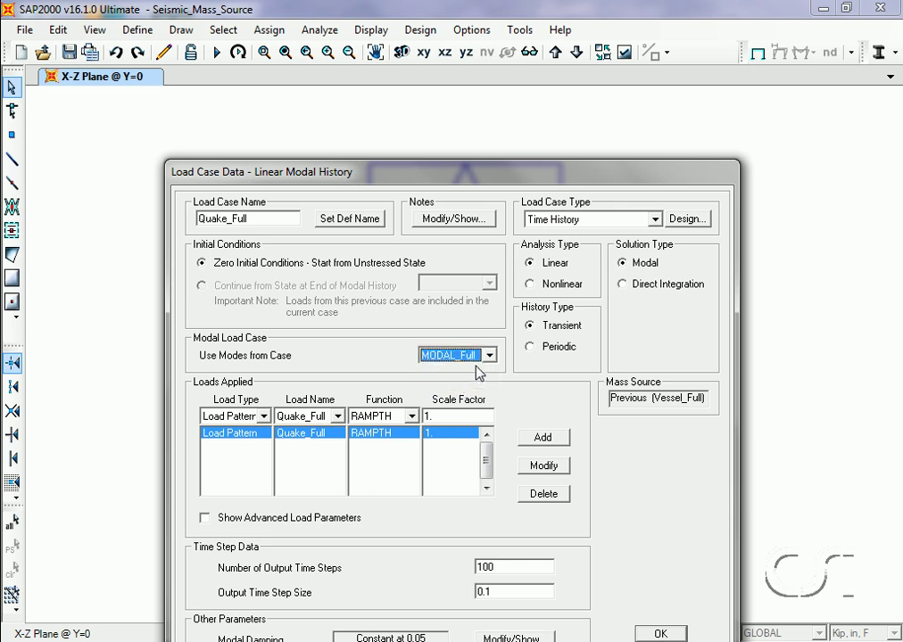
- Change the applied load of Quake_Full to Accel in U1 with function EQ_COS, and accept the load case definitions
{"action": "left_click", "coordinate": [263, 417]}
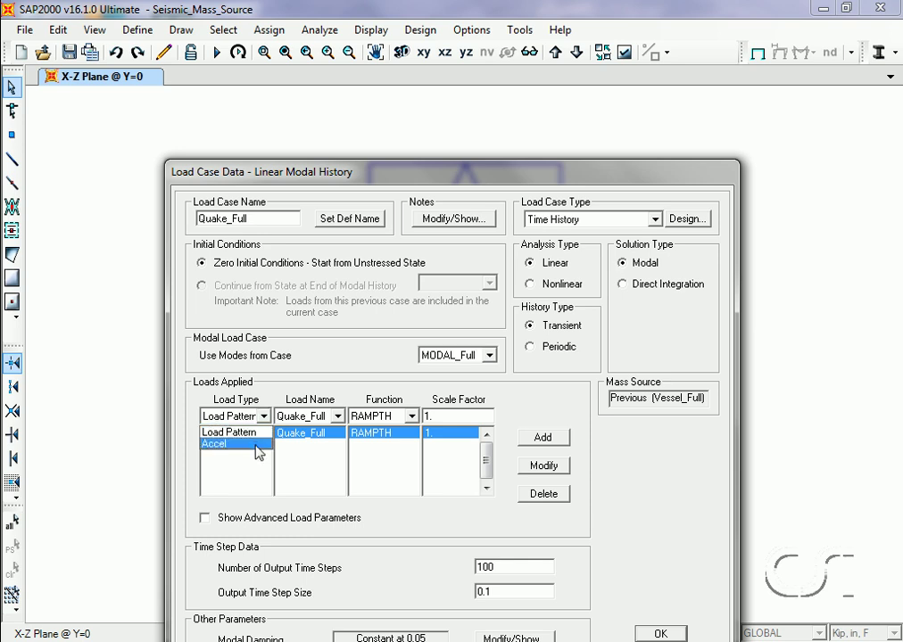
{"action": "left_click", "coordinate": [258, 444]}
{"action": "left_click", "coordinate": [380, 417]}
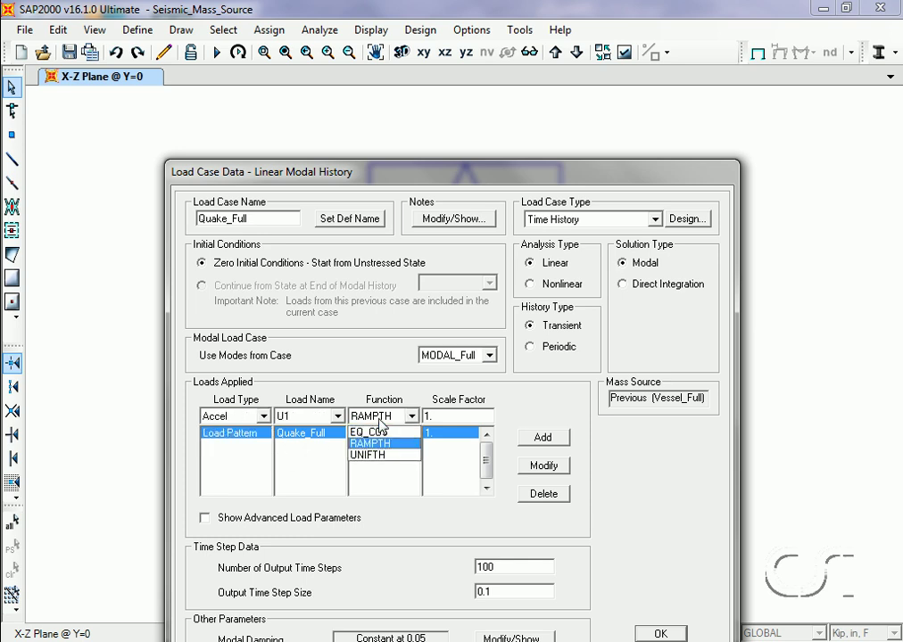
{"action": "left_click", "coordinate": [367, 432]}
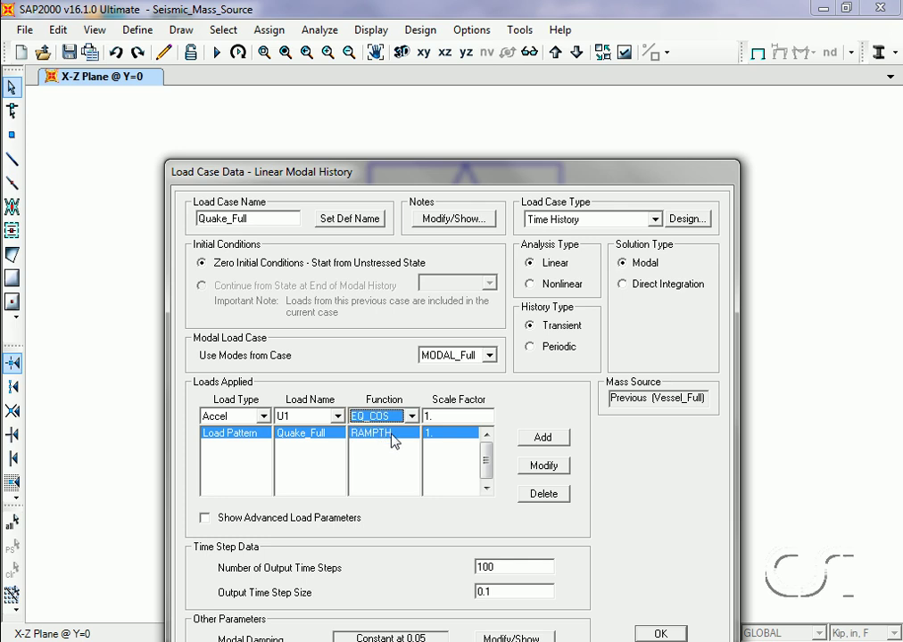
{"action": "left_click", "coordinate": [535, 468]}
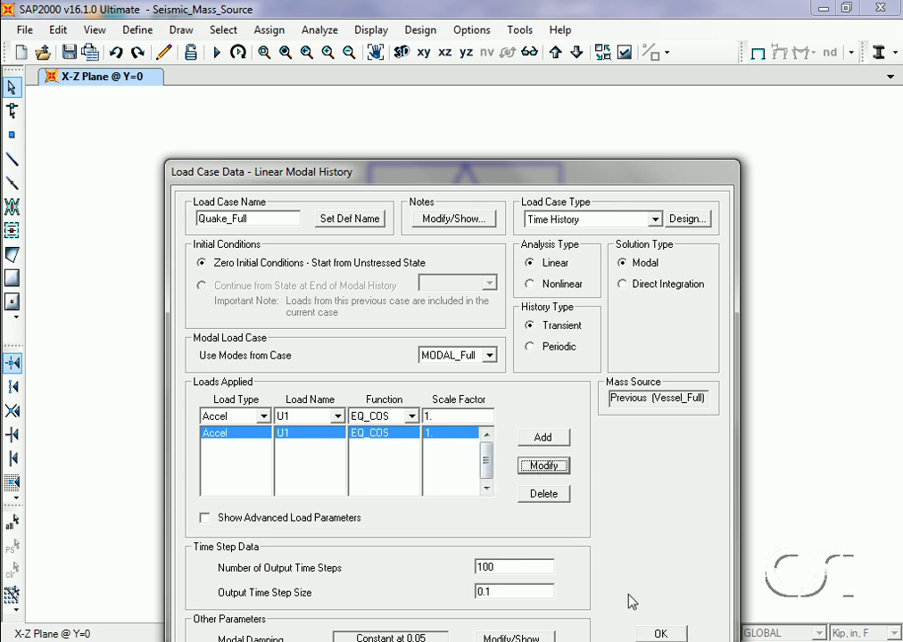
{"action": "left_click", "coordinate": [660, 633]}
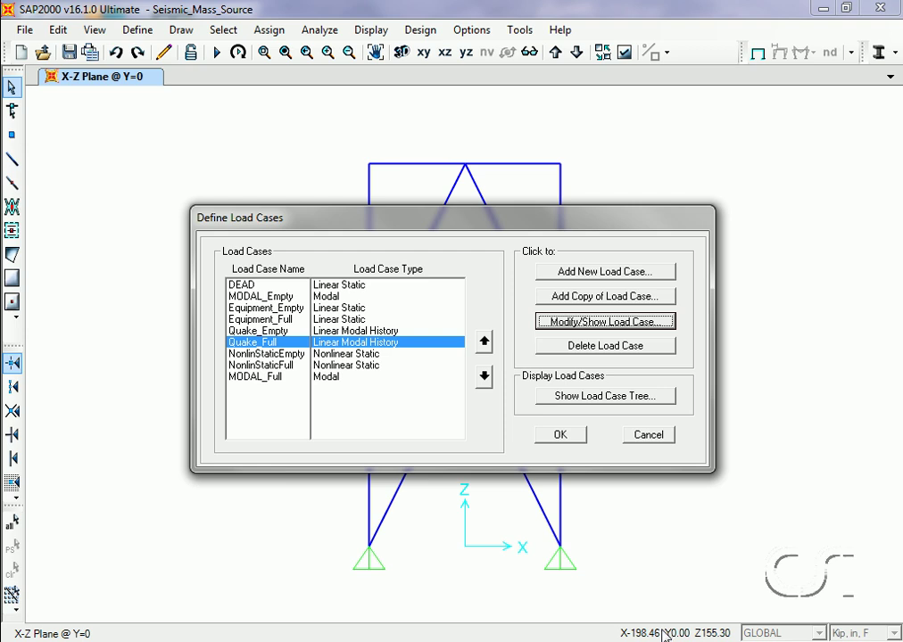
{"action": "left_click", "coordinate": [562, 436]}
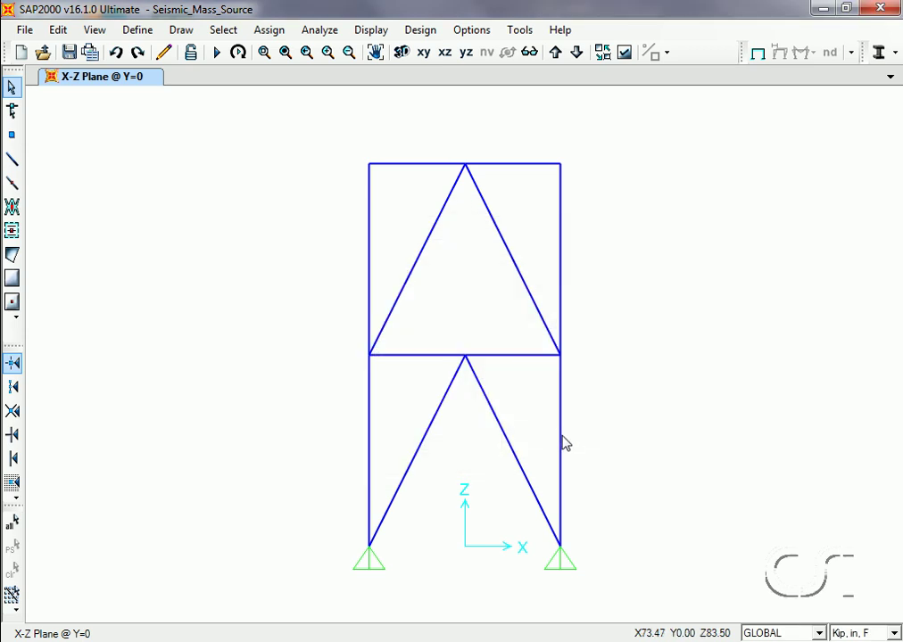
- Set the analysis degrees of freedom to Plane Frame in the XZ plane, and run the analysis for all load cases
{"action": "left_click", "coordinate": [308, 30]}
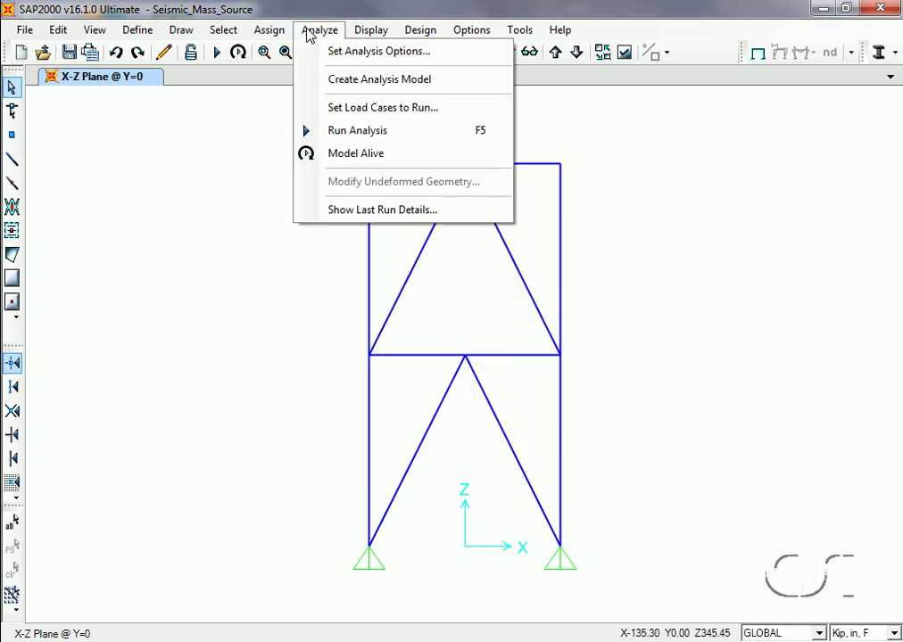
{"action": "left_click", "coordinate": [375, 51]}
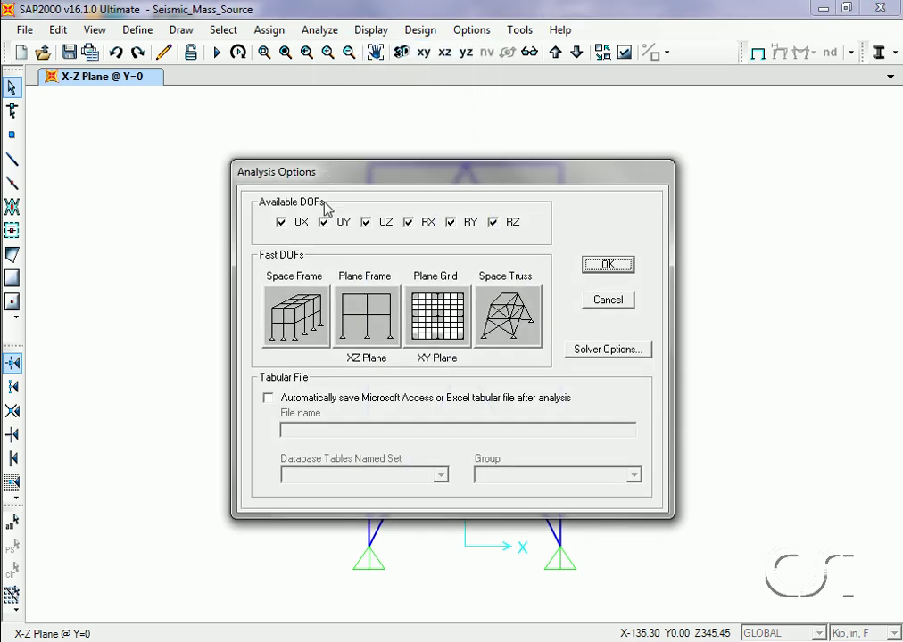
{"action": "left_click", "coordinate": [363, 319]}
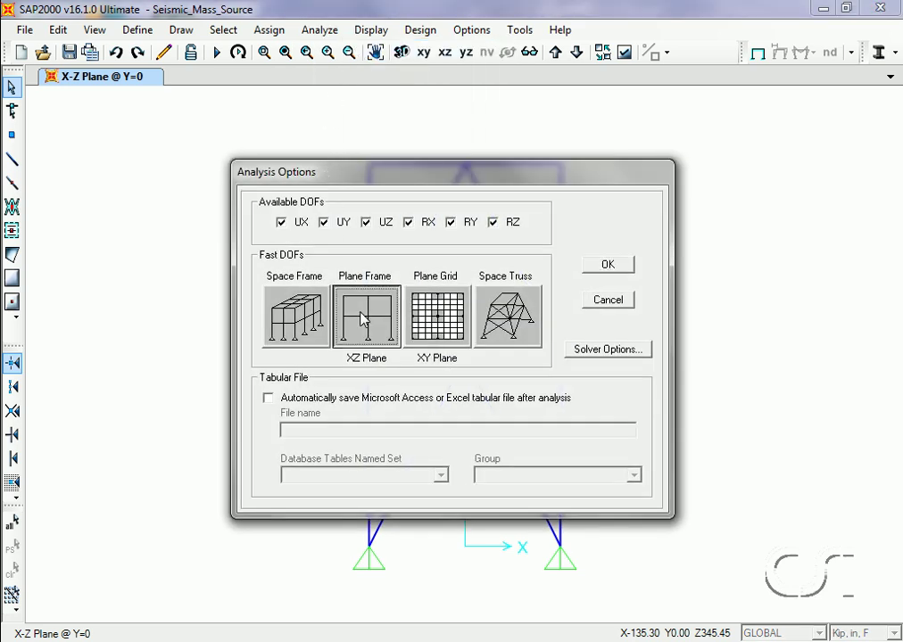
{"action": "left_click", "coordinate": [607, 268]}
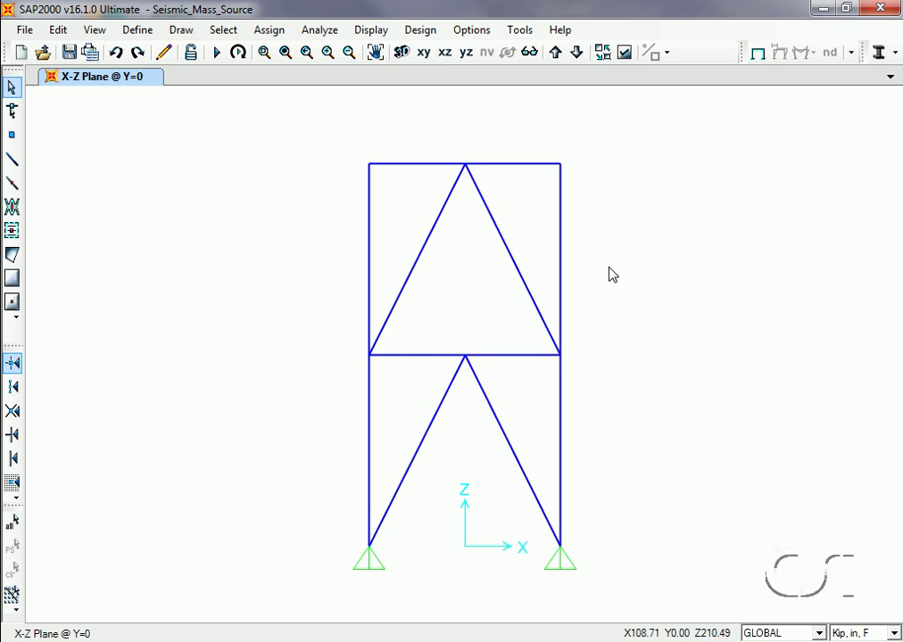
{"action": "left_click", "coordinate": [216, 55]}
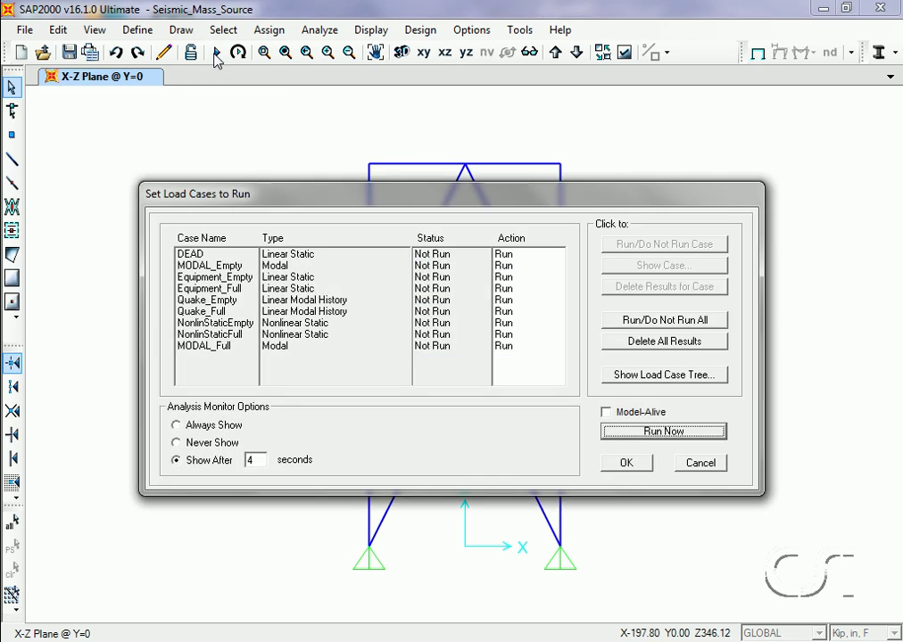
{"action": "left_click", "coordinate": [655, 433]}
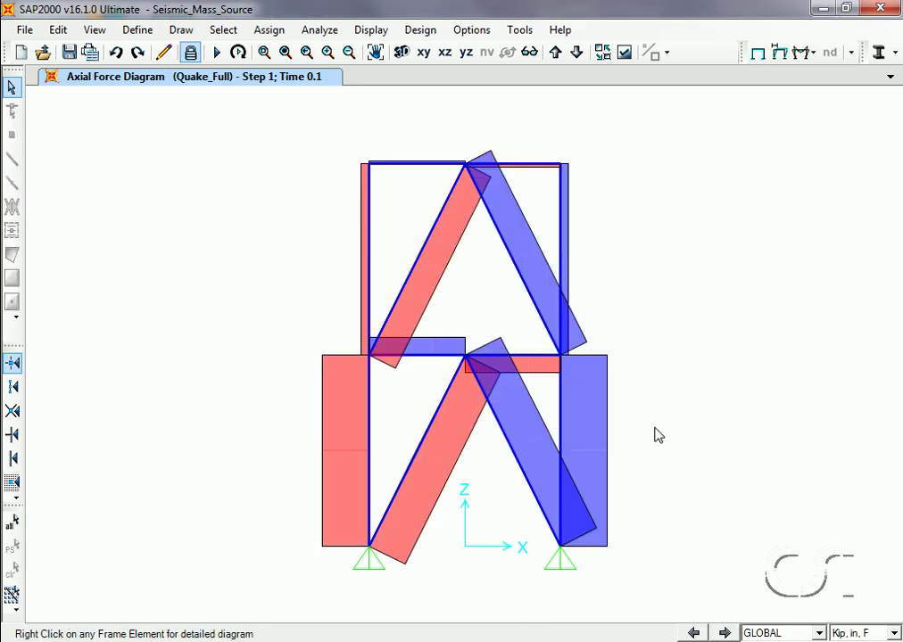
- Display the deformed shape for Quake_Empty as a max/min envelope
{"action": "left_click", "coordinate": [373, 30]}
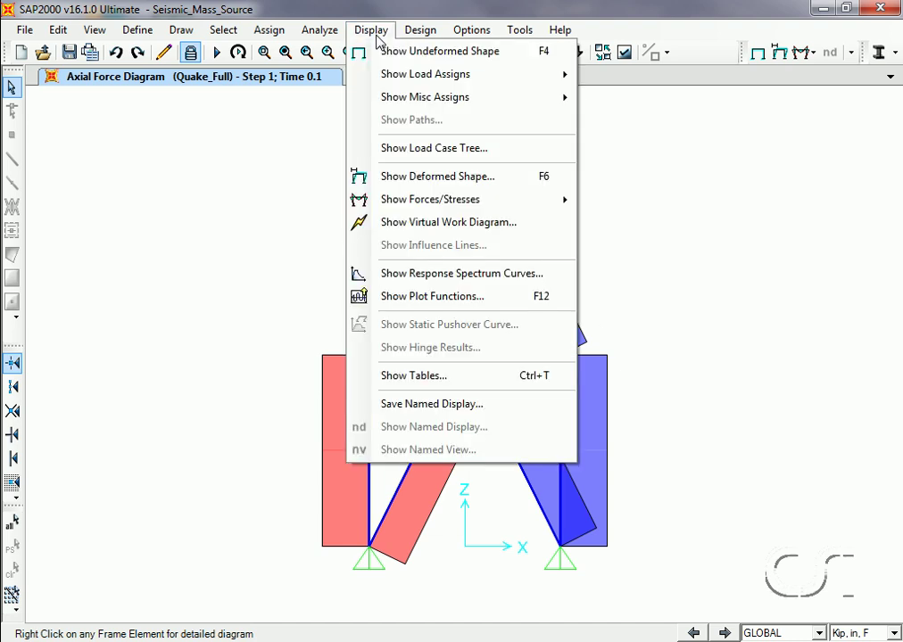
{"action": "left_click", "coordinate": [412, 176]}
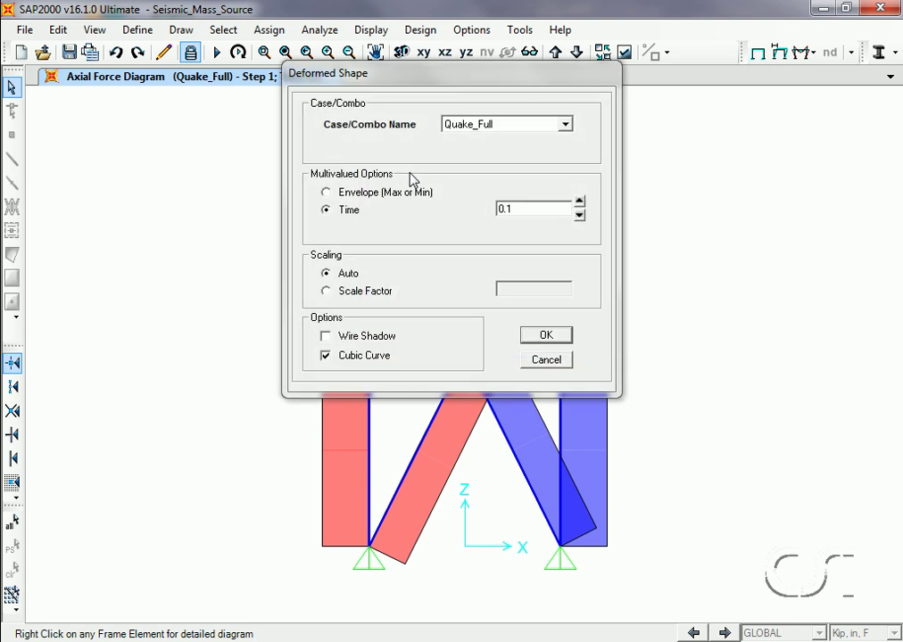
{"action": "left_click", "coordinate": [565, 124]}
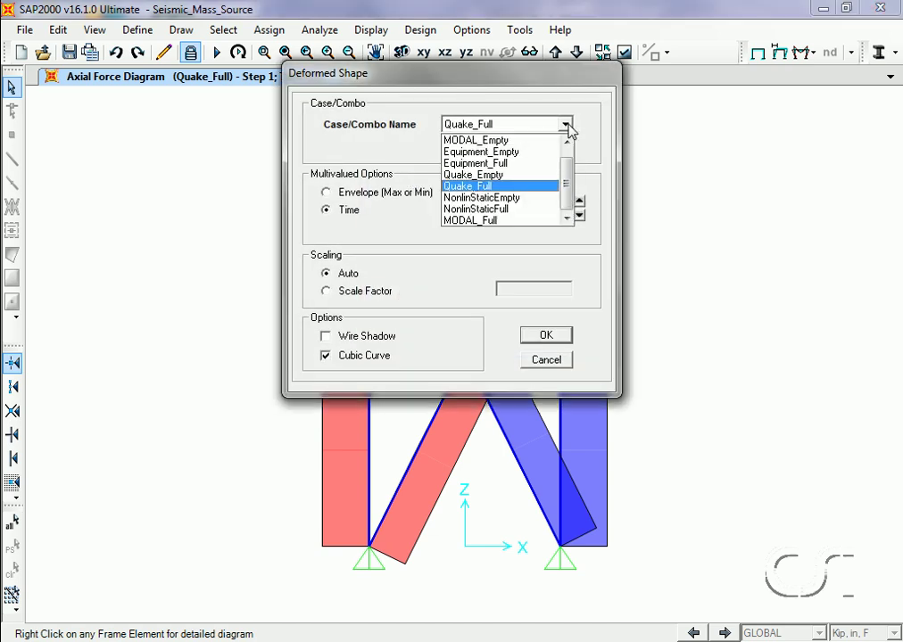
{"action": "left_click", "coordinate": [496, 178]}
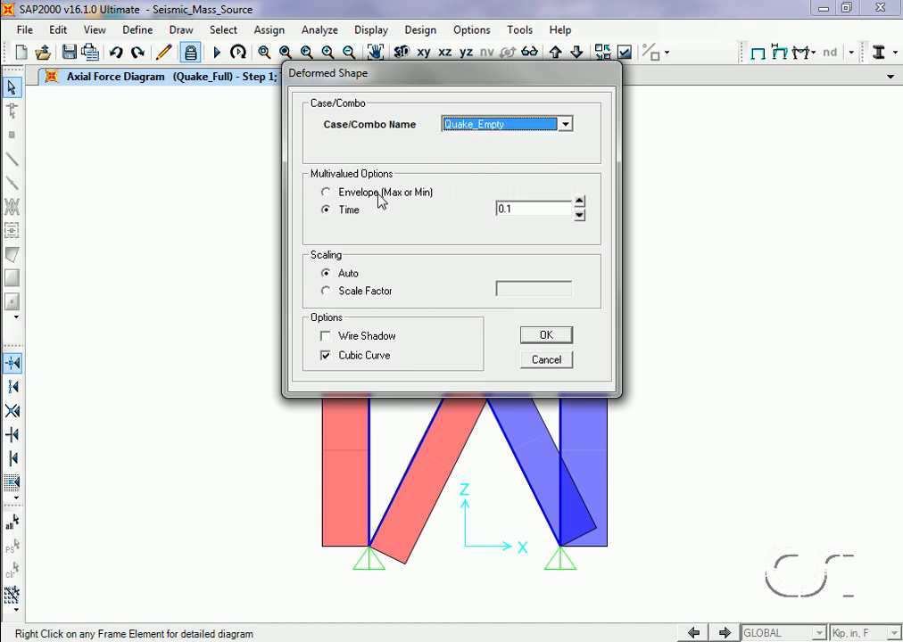
{"action": "left_click", "coordinate": [327, 195]}
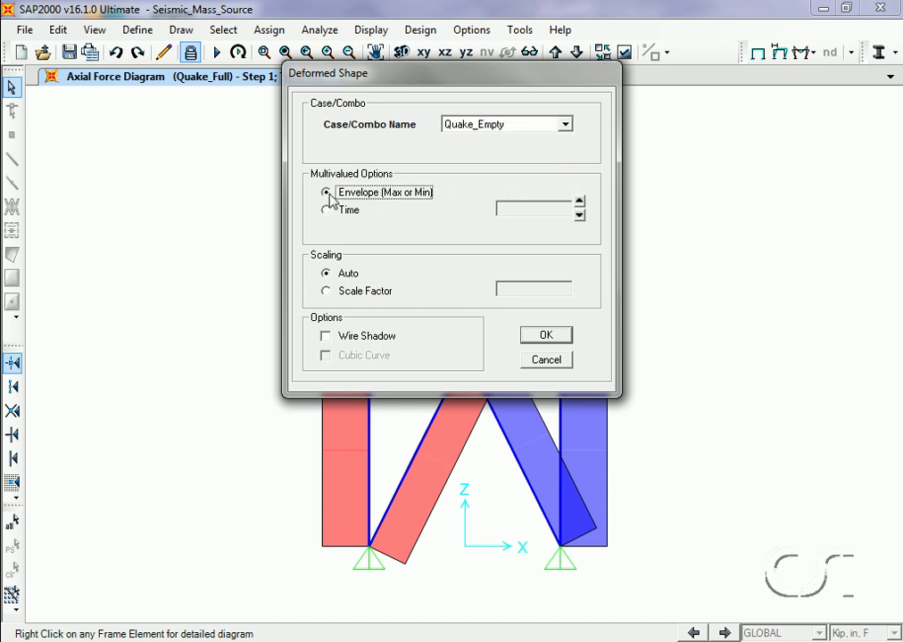
{"action": "left_click", "coordinate": [546, 336]}
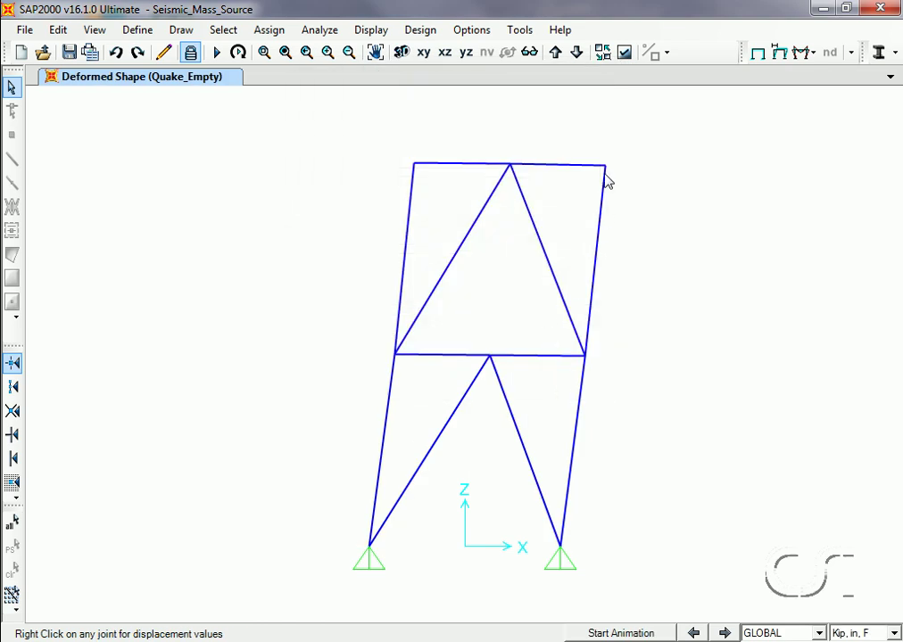
- Compare the displacement of the frame's upper-right corner joint between Quake_Empty and Quake_Full
{"action": "mouse_move", "coordinate": [605, 168]}
{"action": "left_click", "coordinate": [725, 632]}
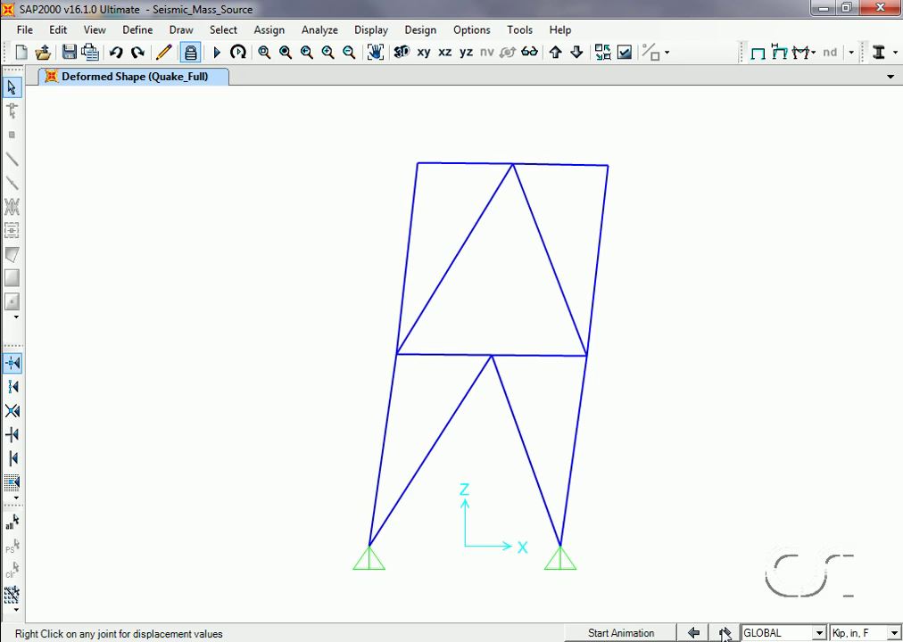
{"action": "right_click", "coordinate": [608, 168]}
- Display the frame axial force diagram for Quake_Empty as an envelope range
{"action": "left_click", "coordinate": [373, 31]}
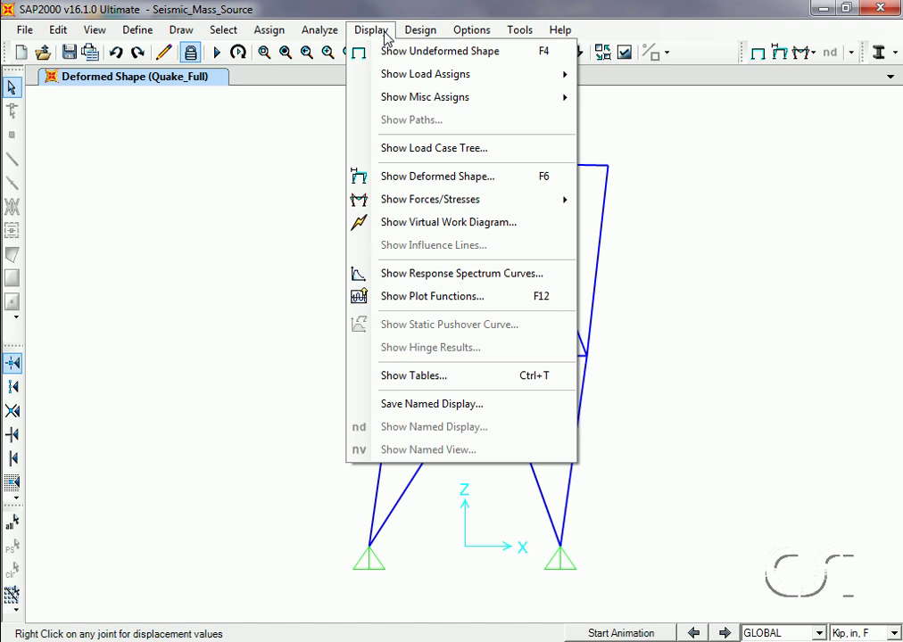
{"action": "mouse_move", "coordinate": [405, 200]}
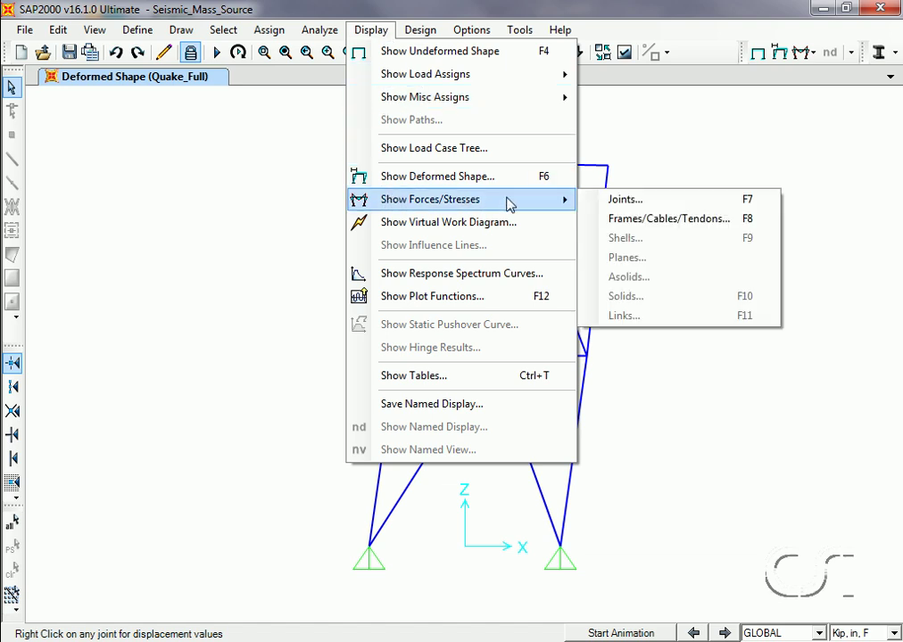
{"action": "left_click", "coordinate": [678, 220]}
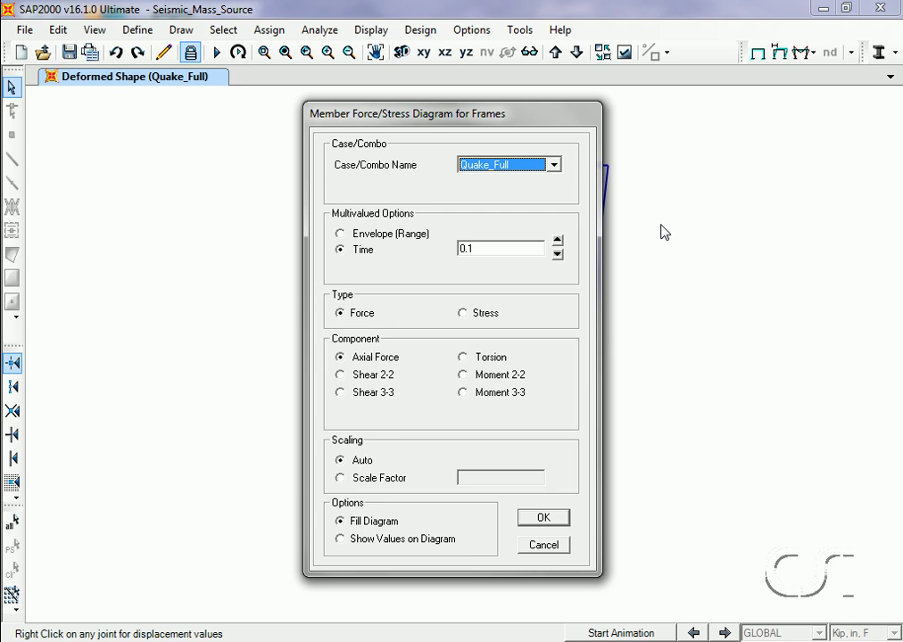
{"action": "left_click", "coordinate": [554, 165]}
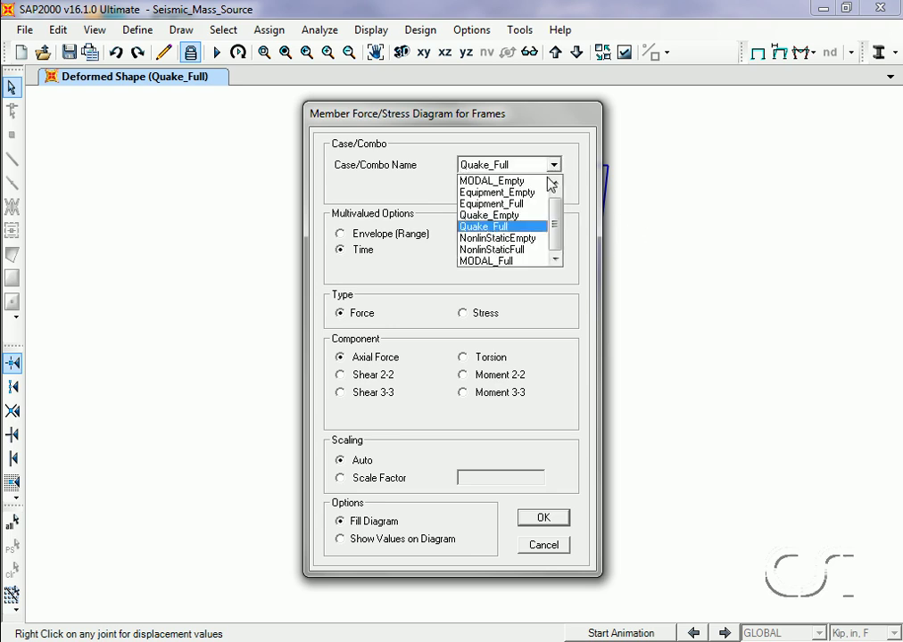
{"action": "left_click", "coordinate": [524, 217]}
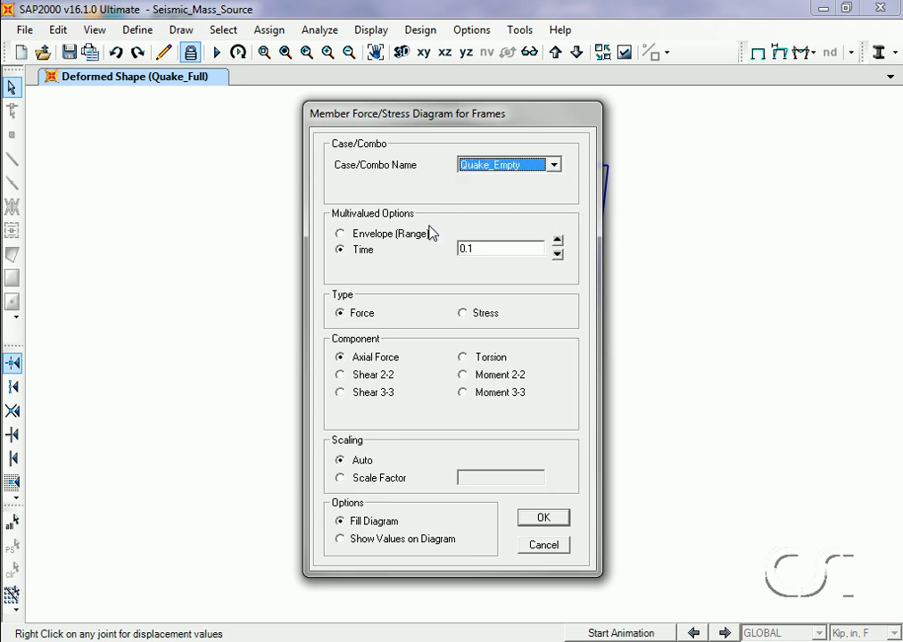
{"action": "left_click", "coordinate": [395, 238]}
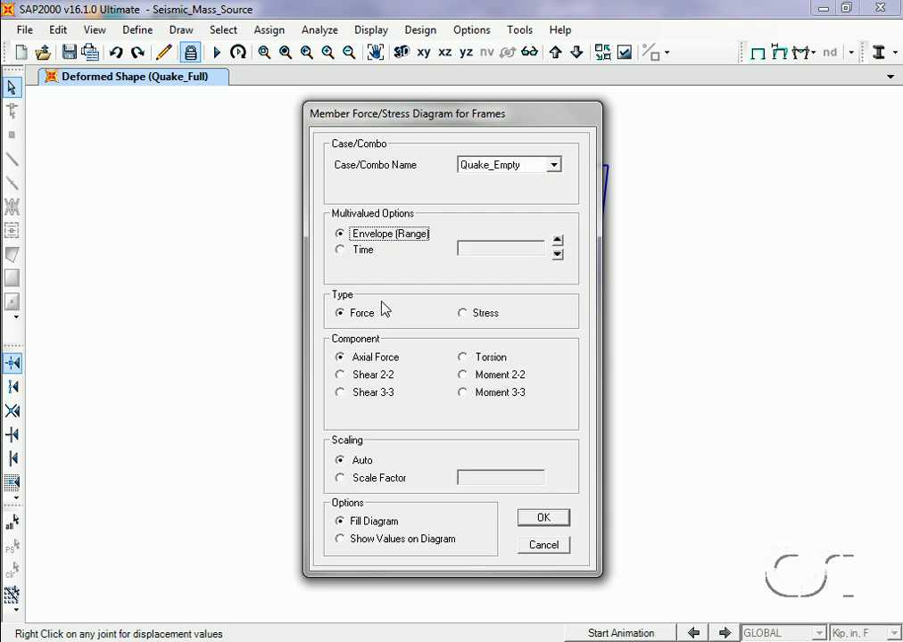
{"action": "left_click", "coordinate": [543, 518]}
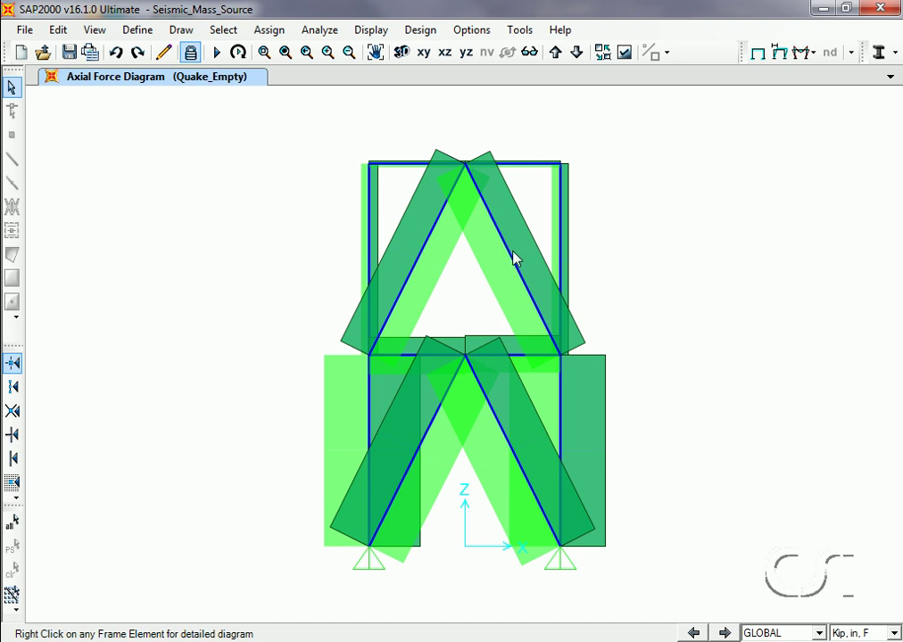
- Examine the upper-right brace's envelope axial force in Quake_Empty and in Quake_Full
{"action": "right_click", "coordinate": [513, 259]}
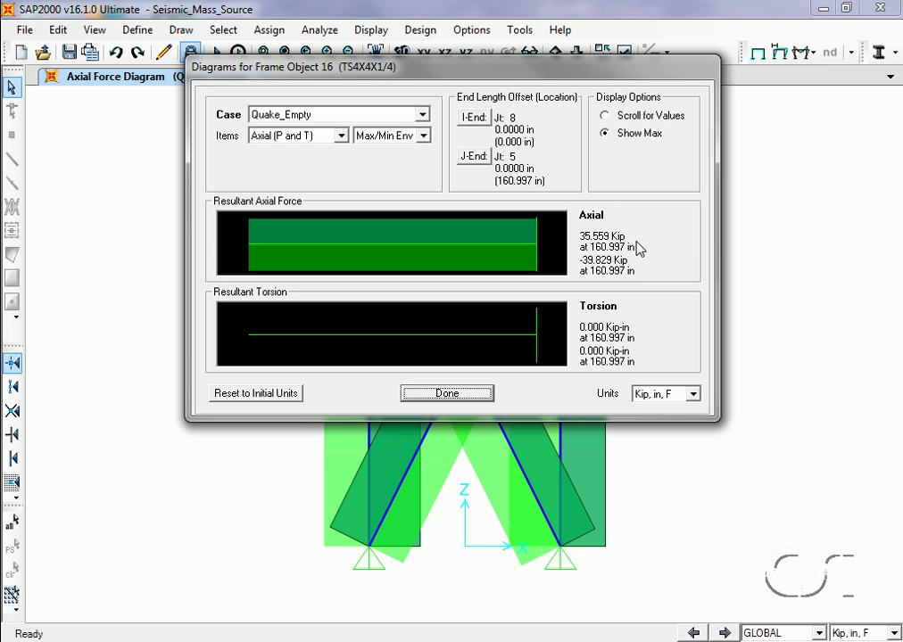
{"action": "left_click", "coordinate": [490, 398]}
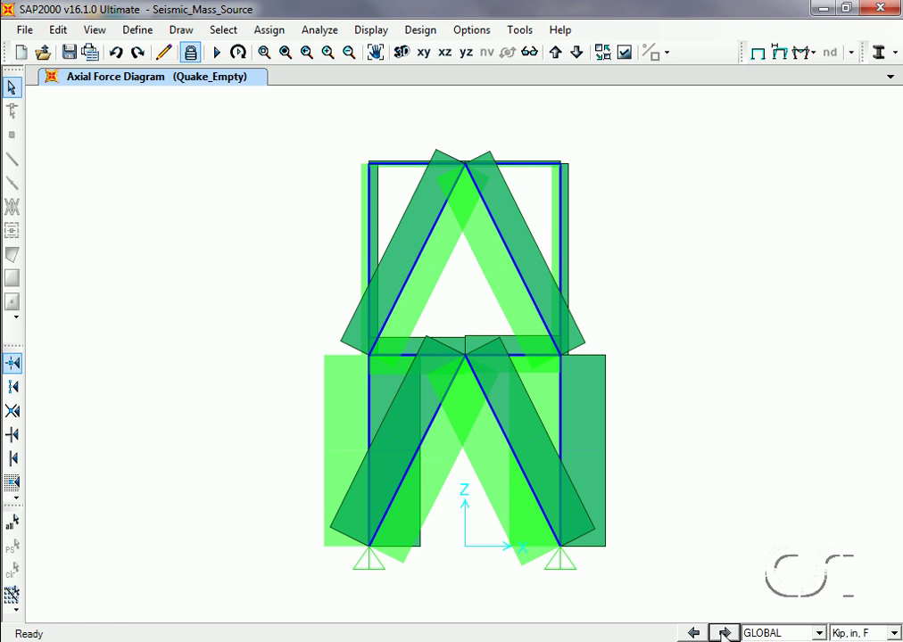
{"action": "left_click", "coordinate": [724, 632]}
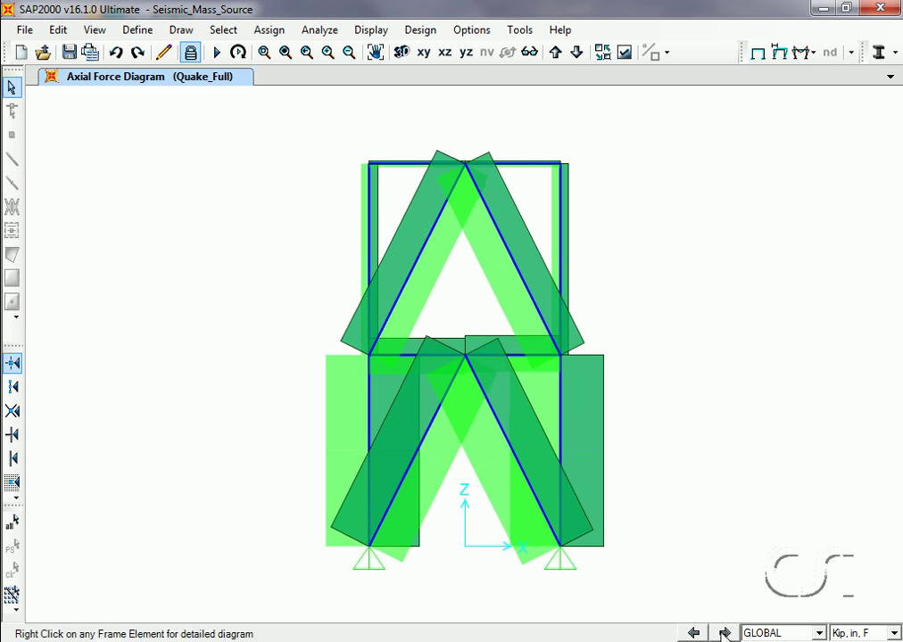
{"action": "right_click", "coordinate": [514, 265]}
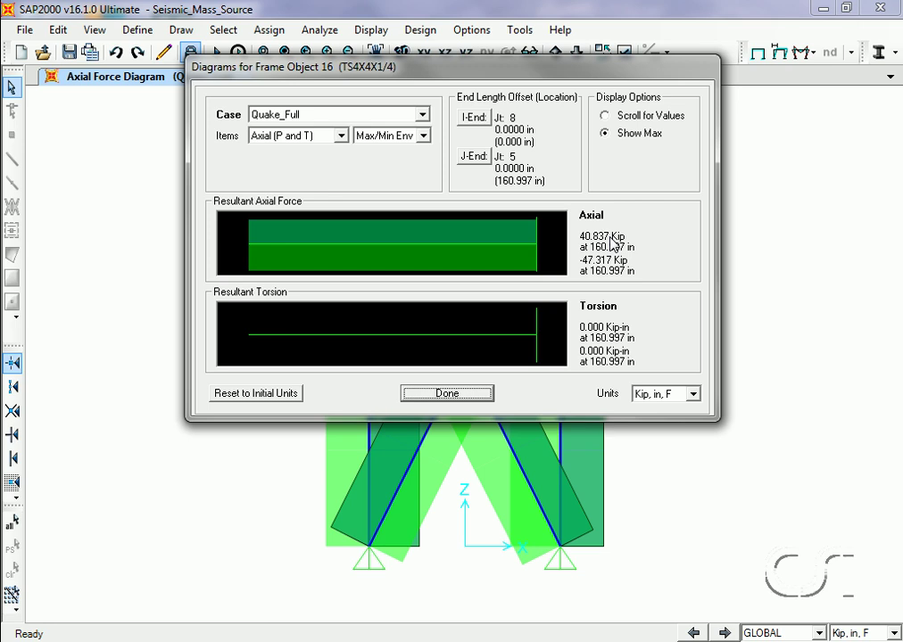
{"action": "left_click", "coordinate": [444, 393]}
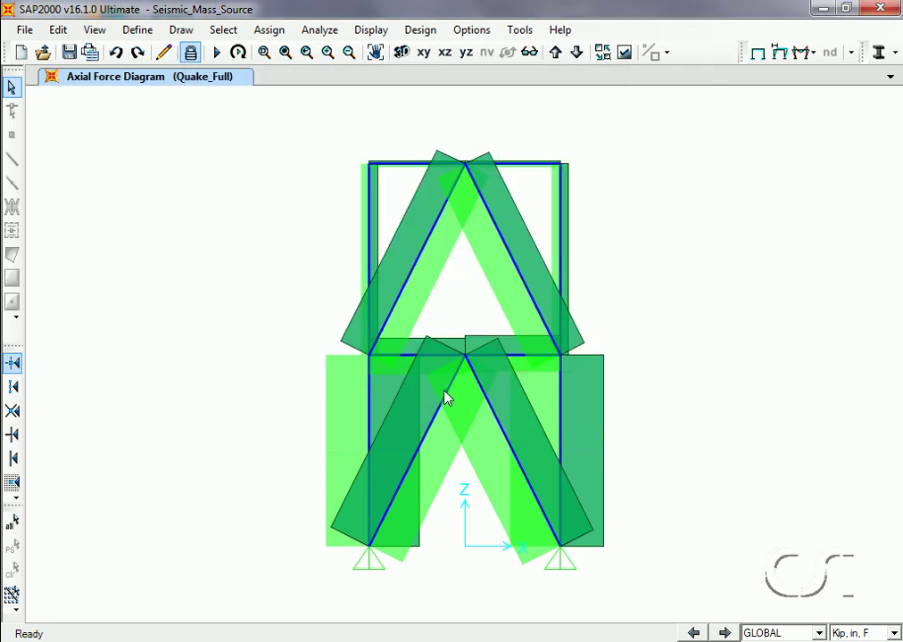